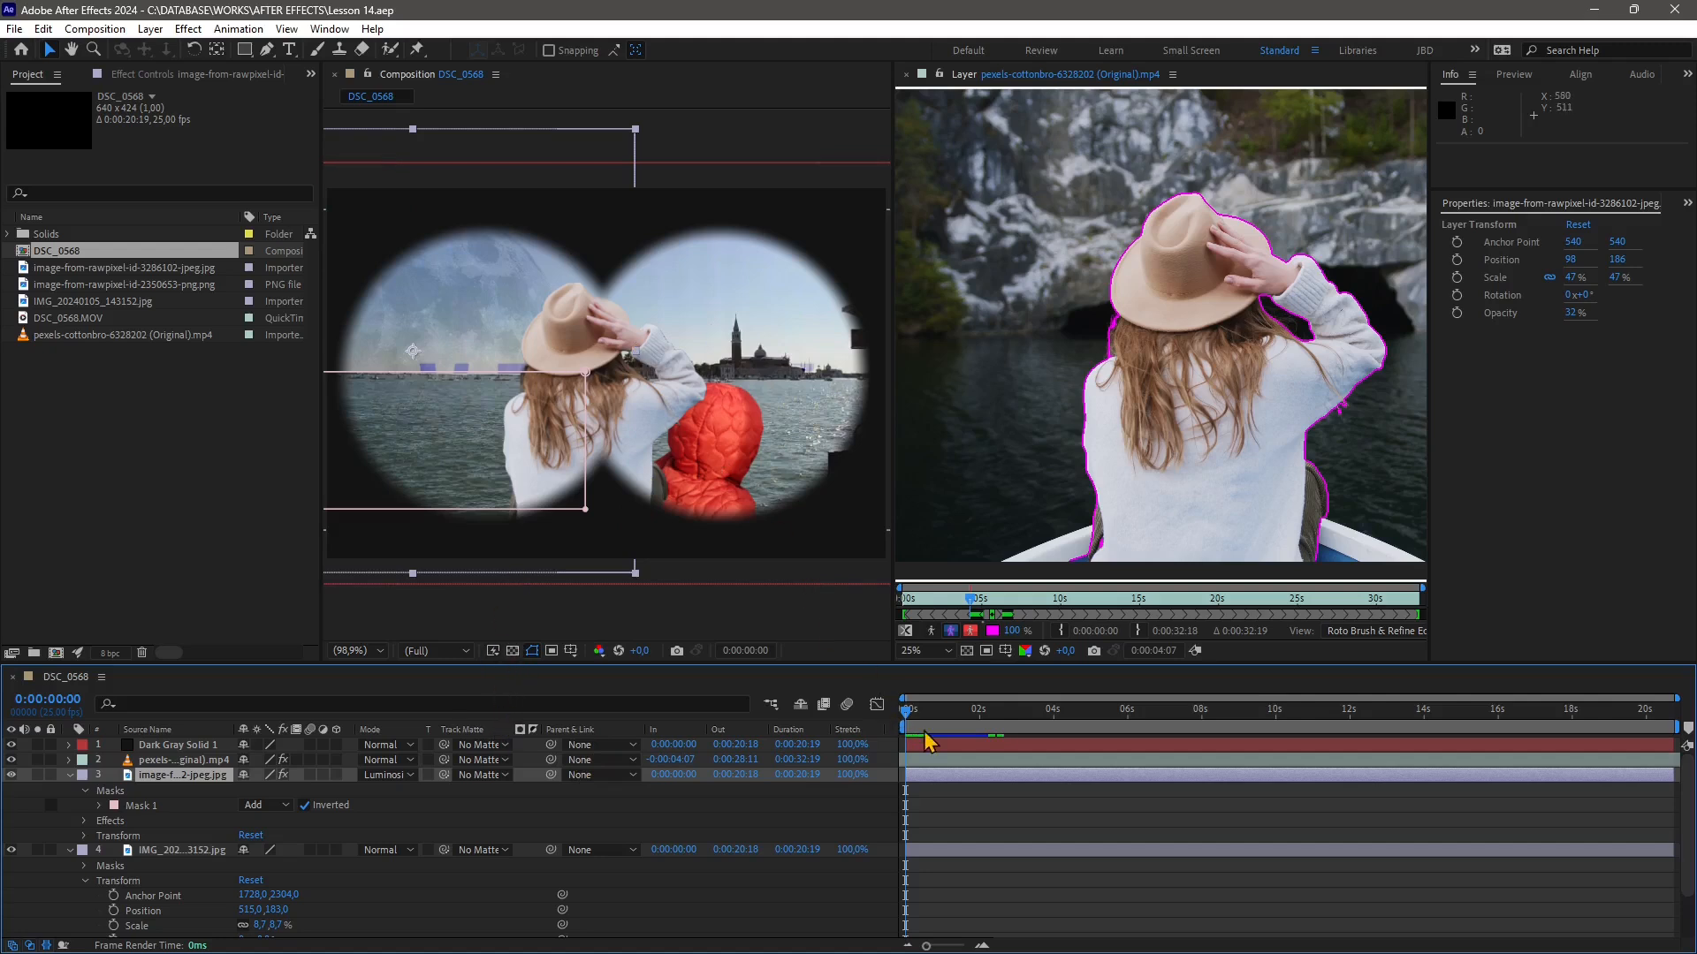
Play and stop the composition preview repeatedly, scrubbing the time indicator, to review the binocular Venice effect
key(space)
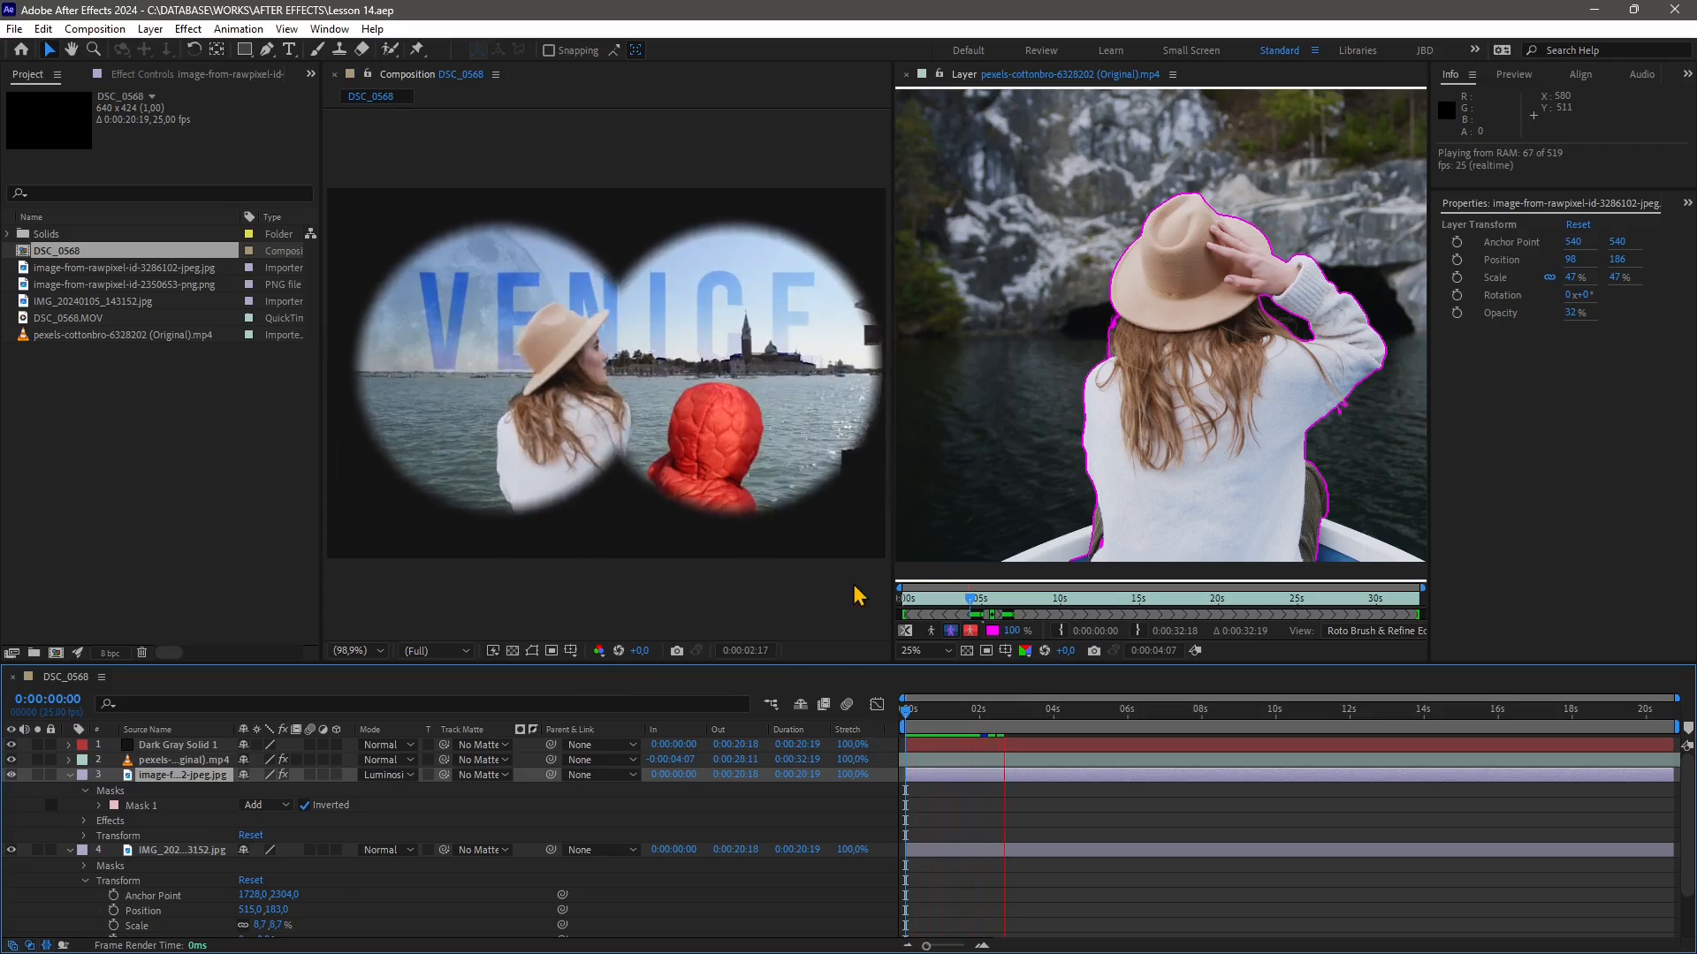
key(space)
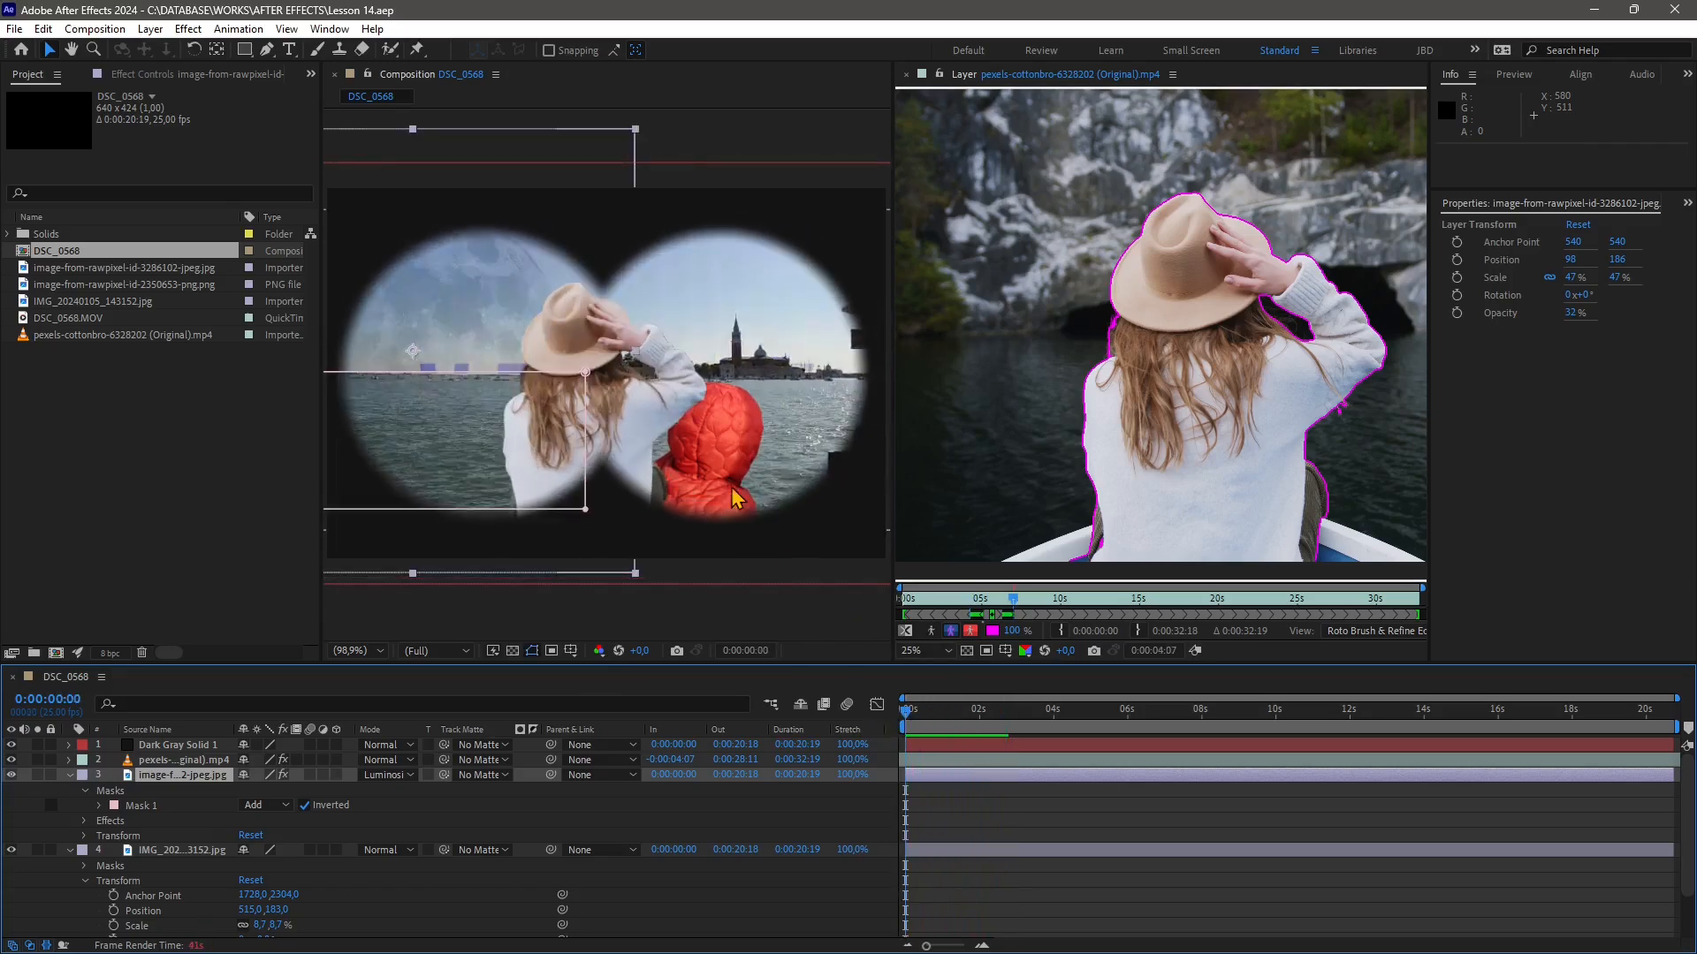
key(space)
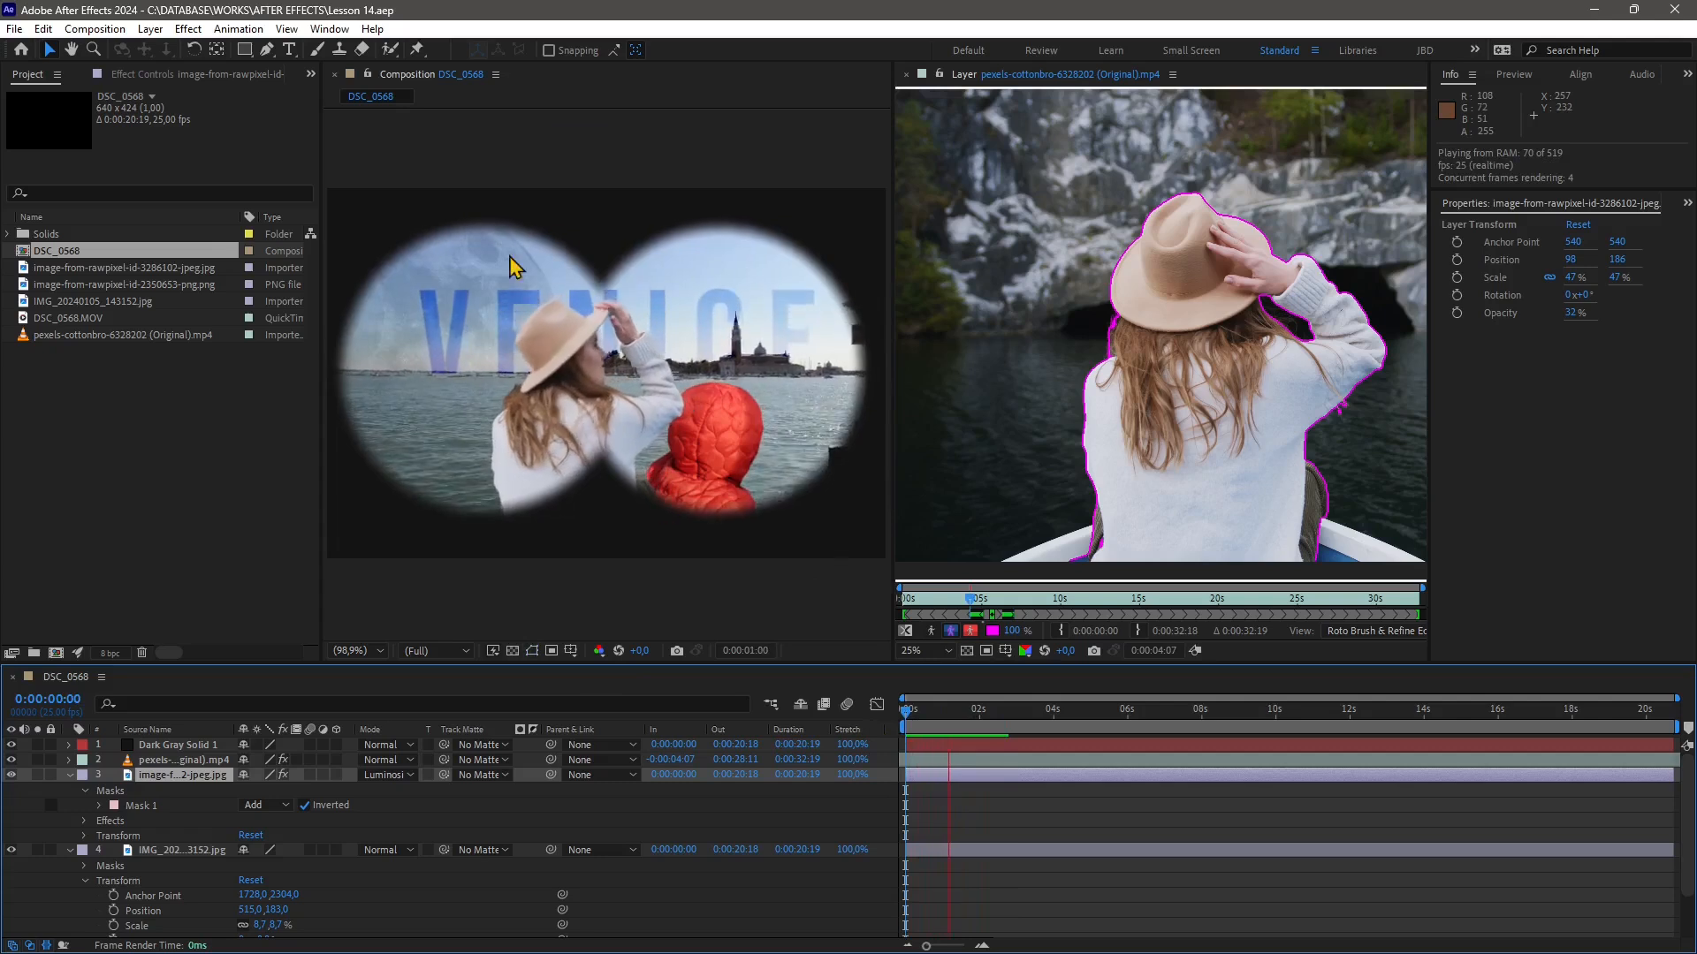
key(space)
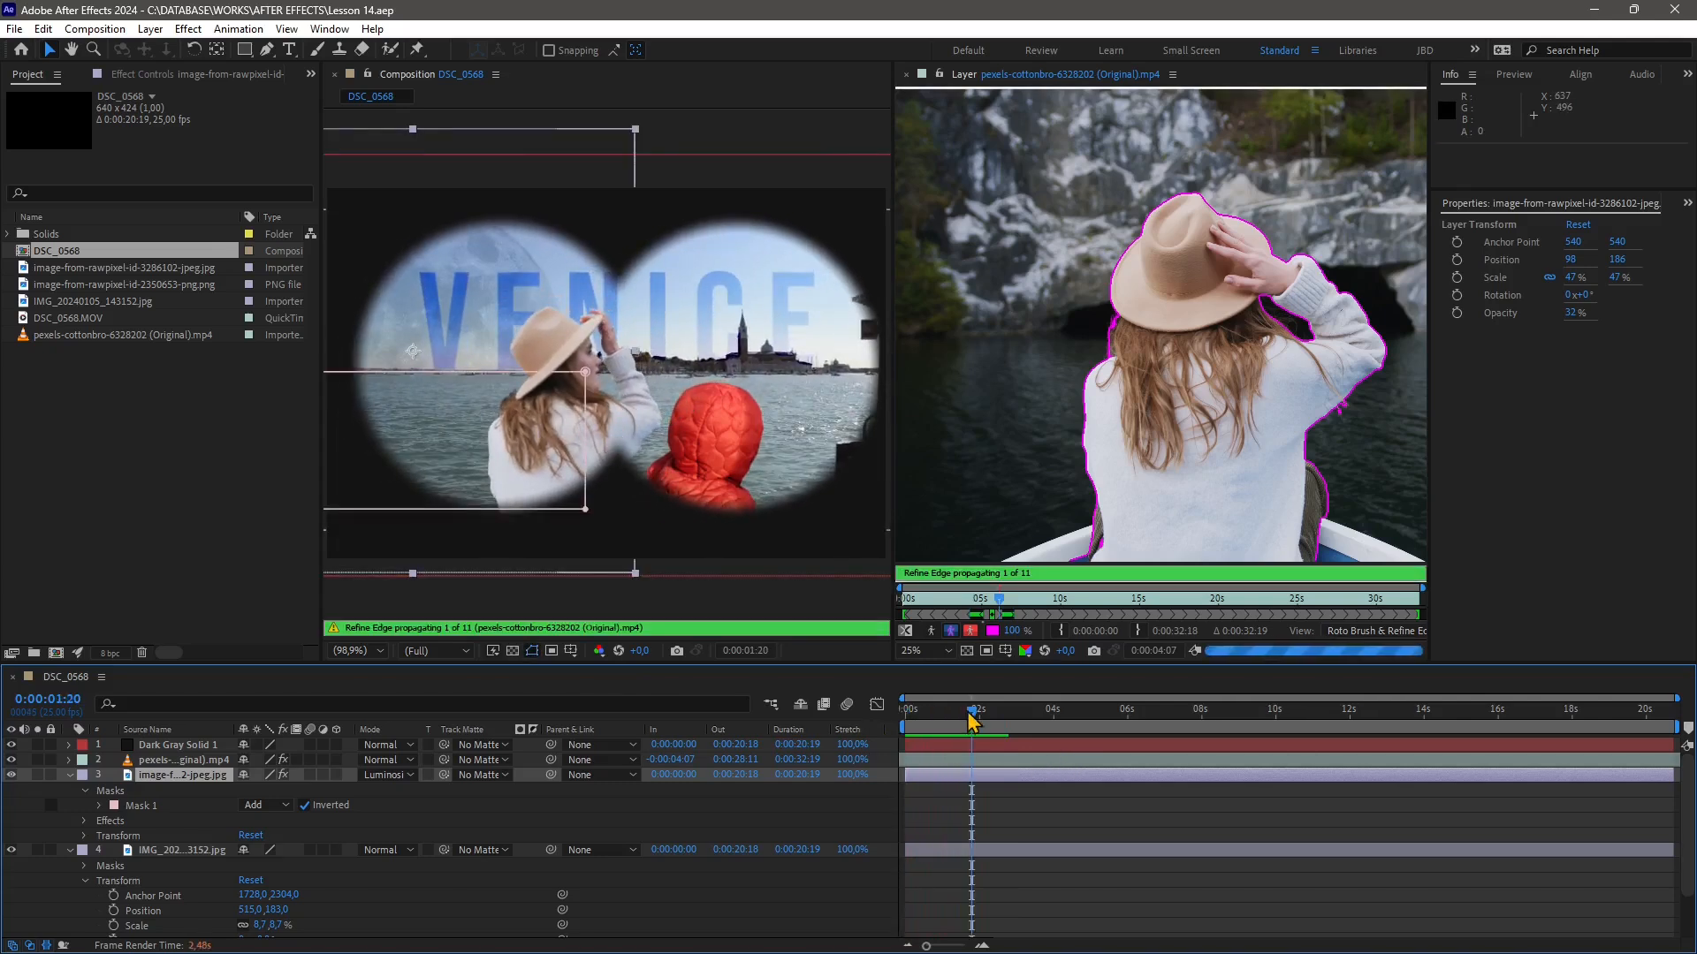
drag(969, 712, 873, 735)
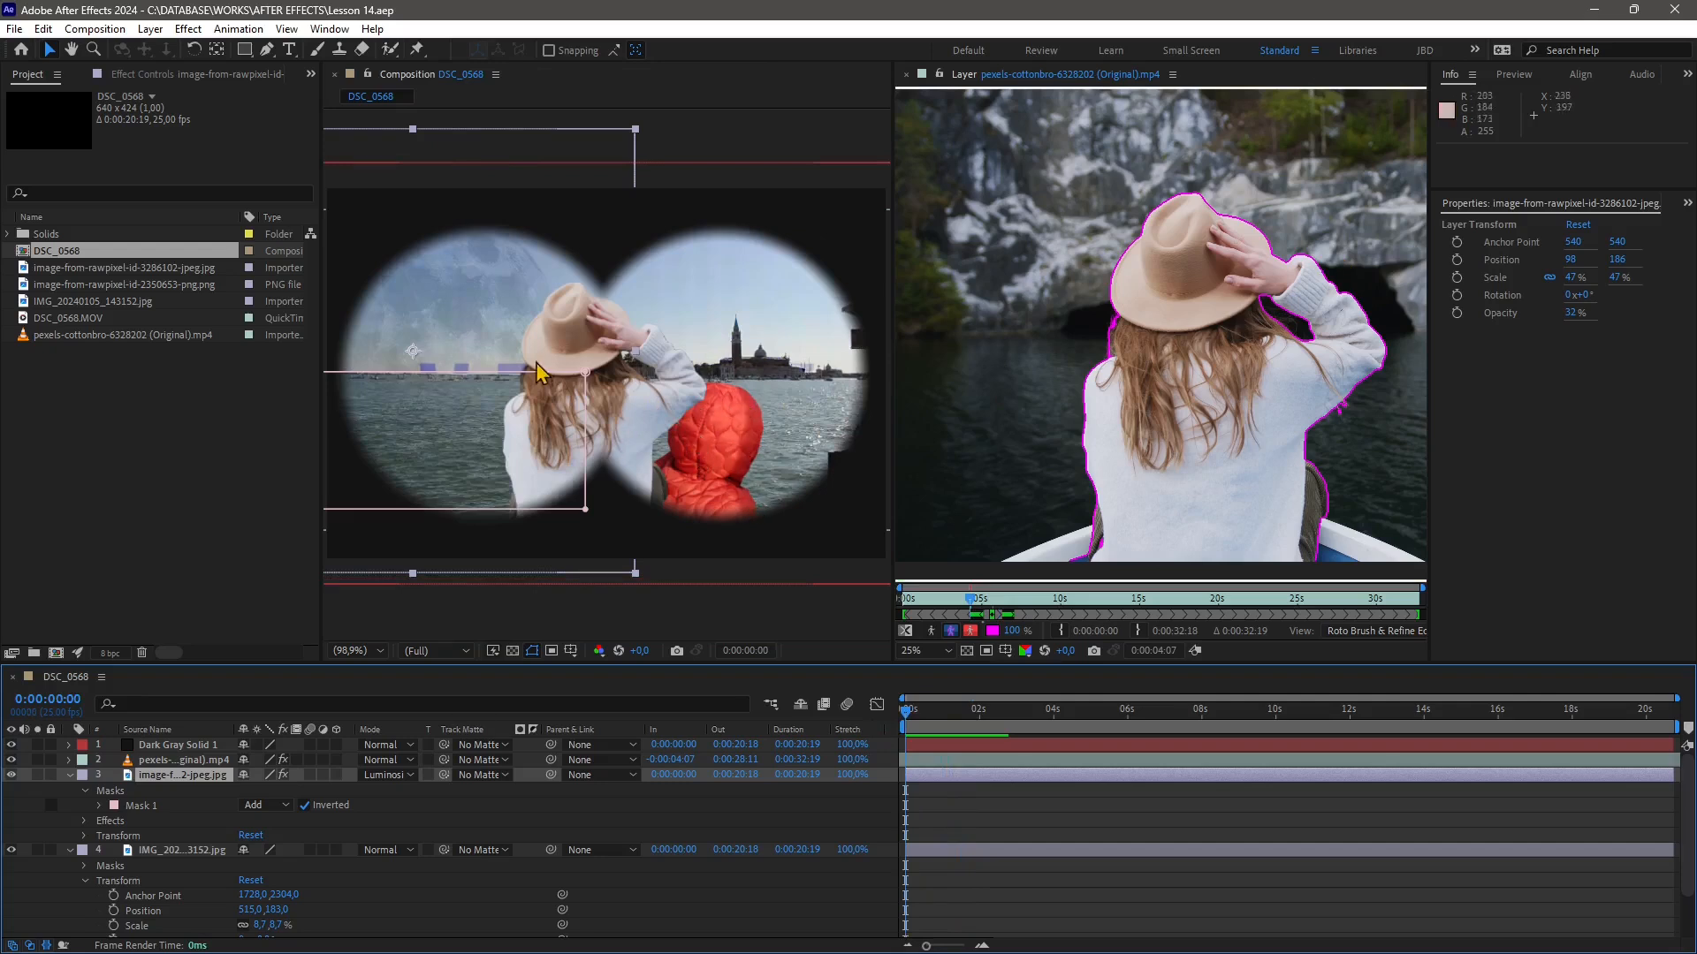
key(space)
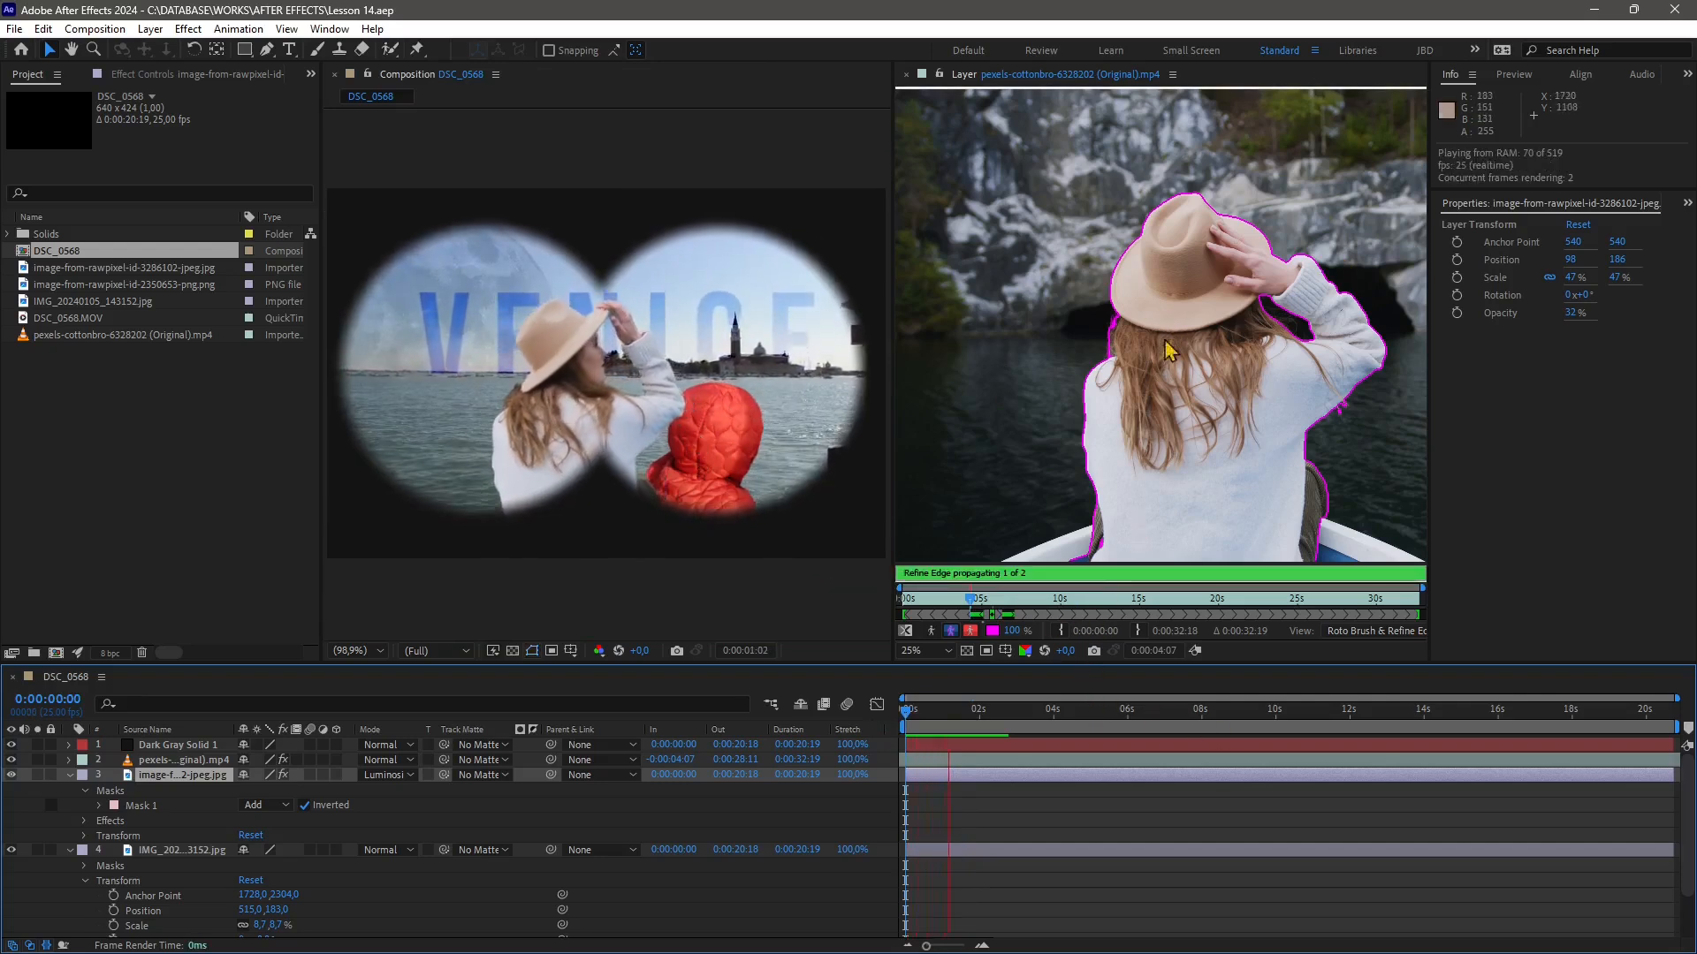
key(space)
Scrub through the layer and composition timelines and play the preview again to check the roto result
drag(993, 609, 976, 611)
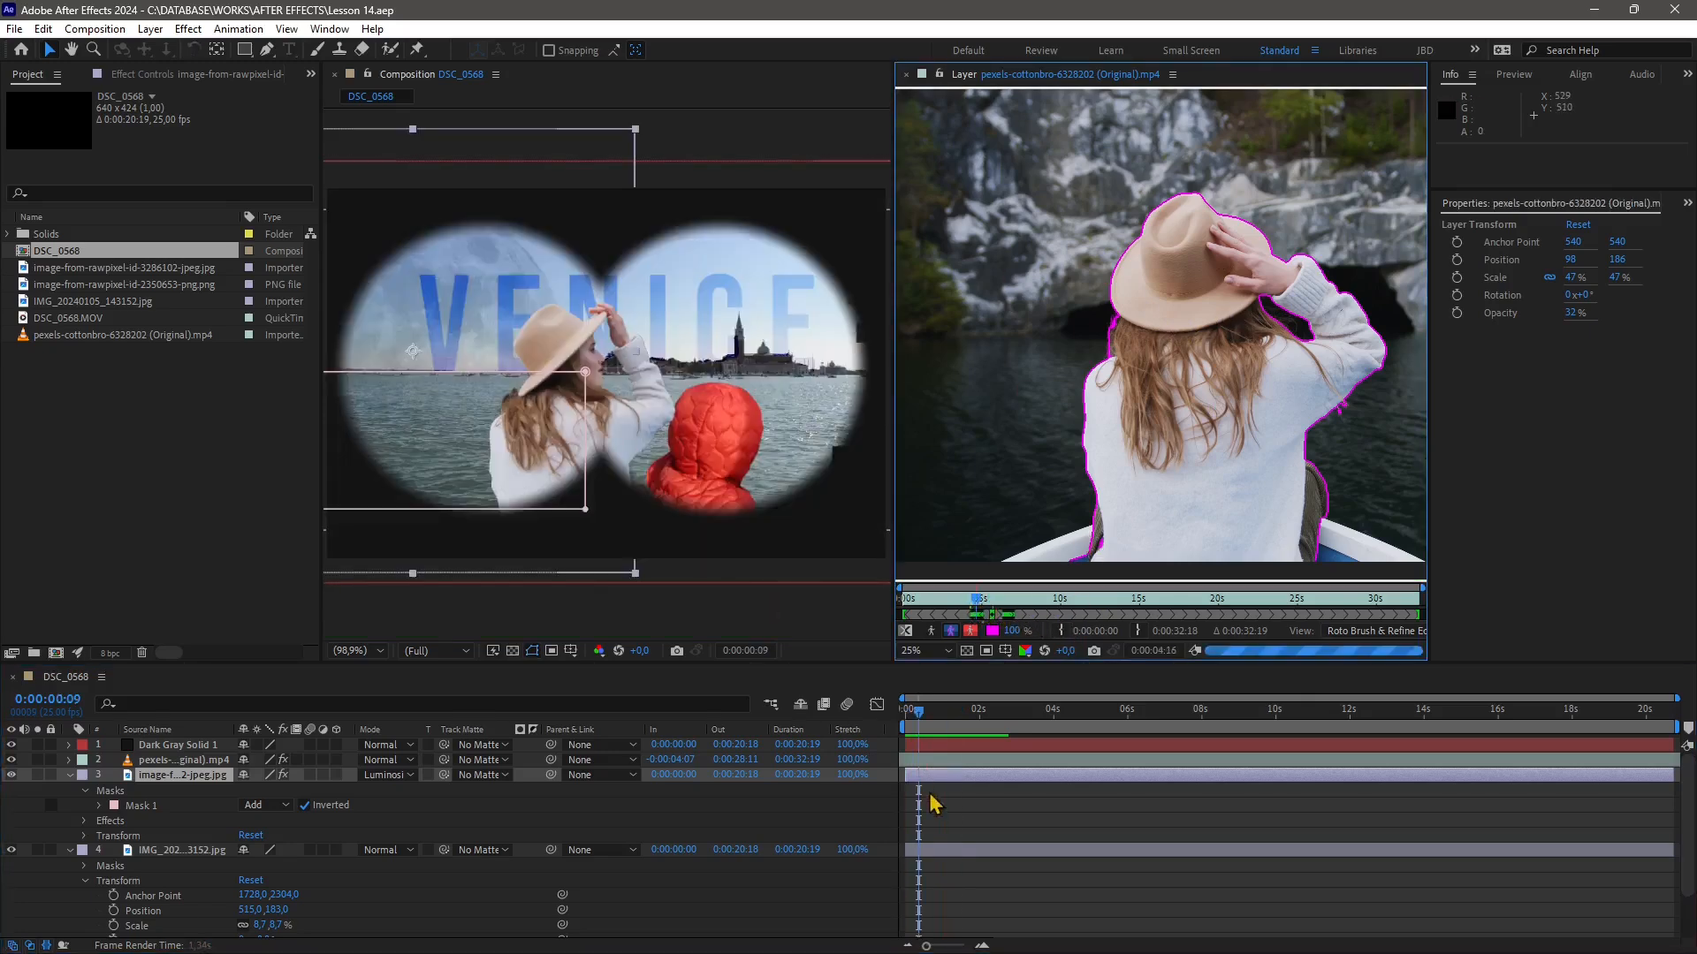
drag(916, 720, 902, 720)
key(space)
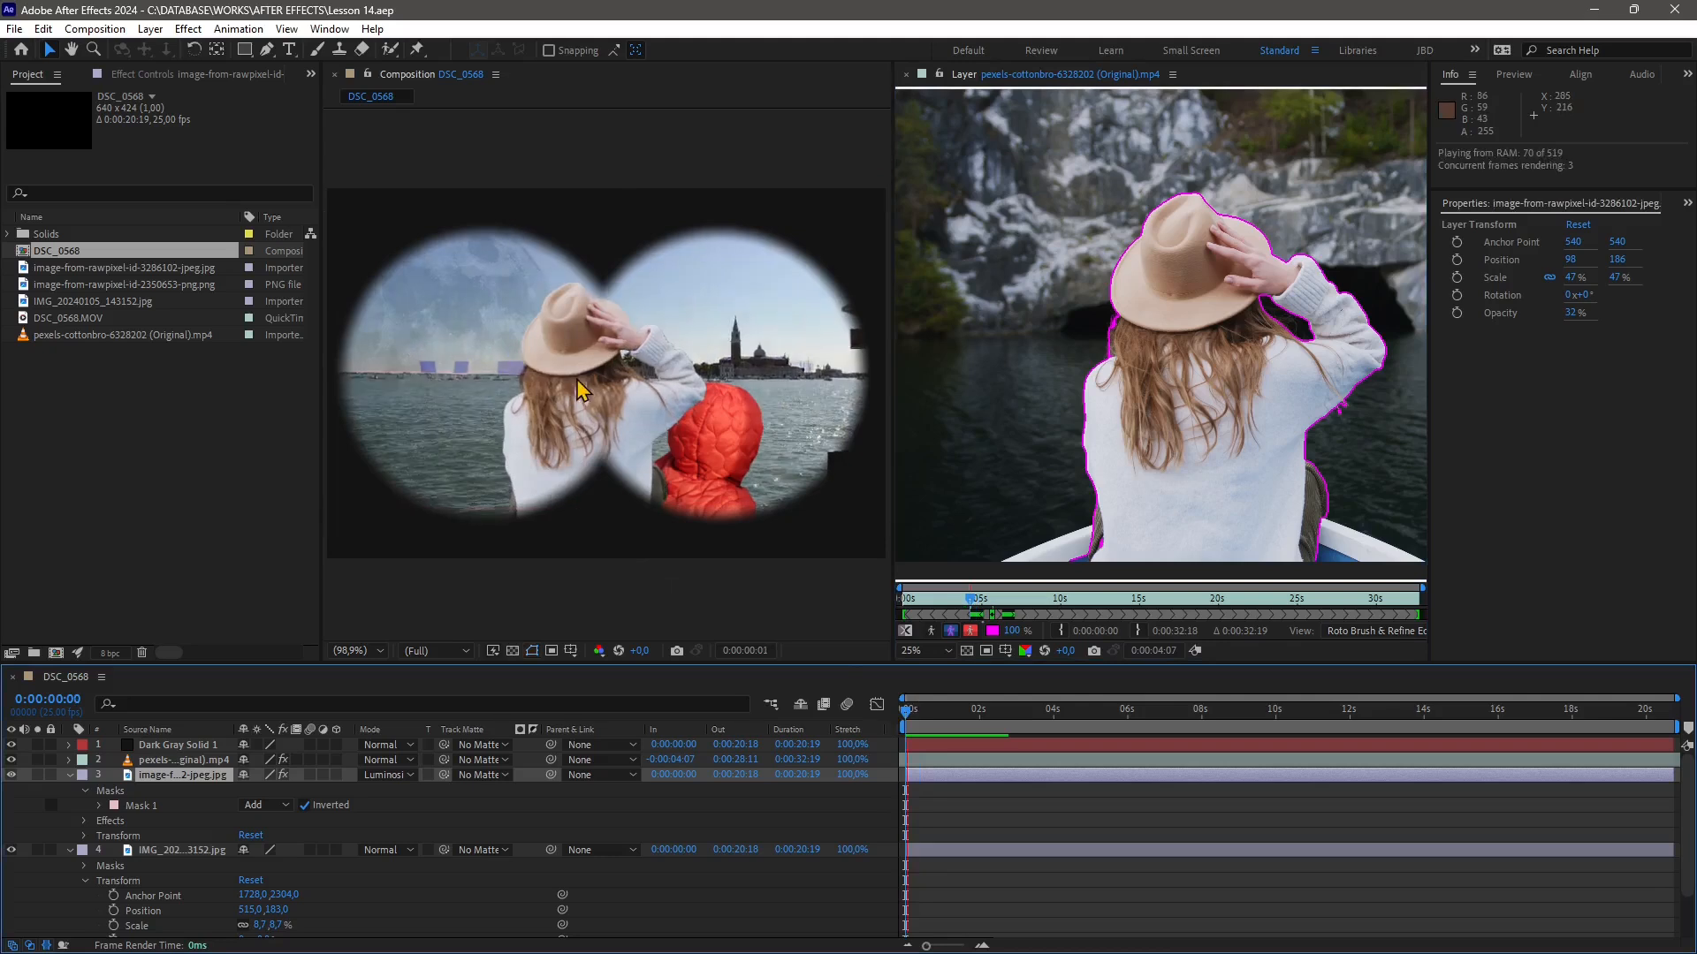
key(space)
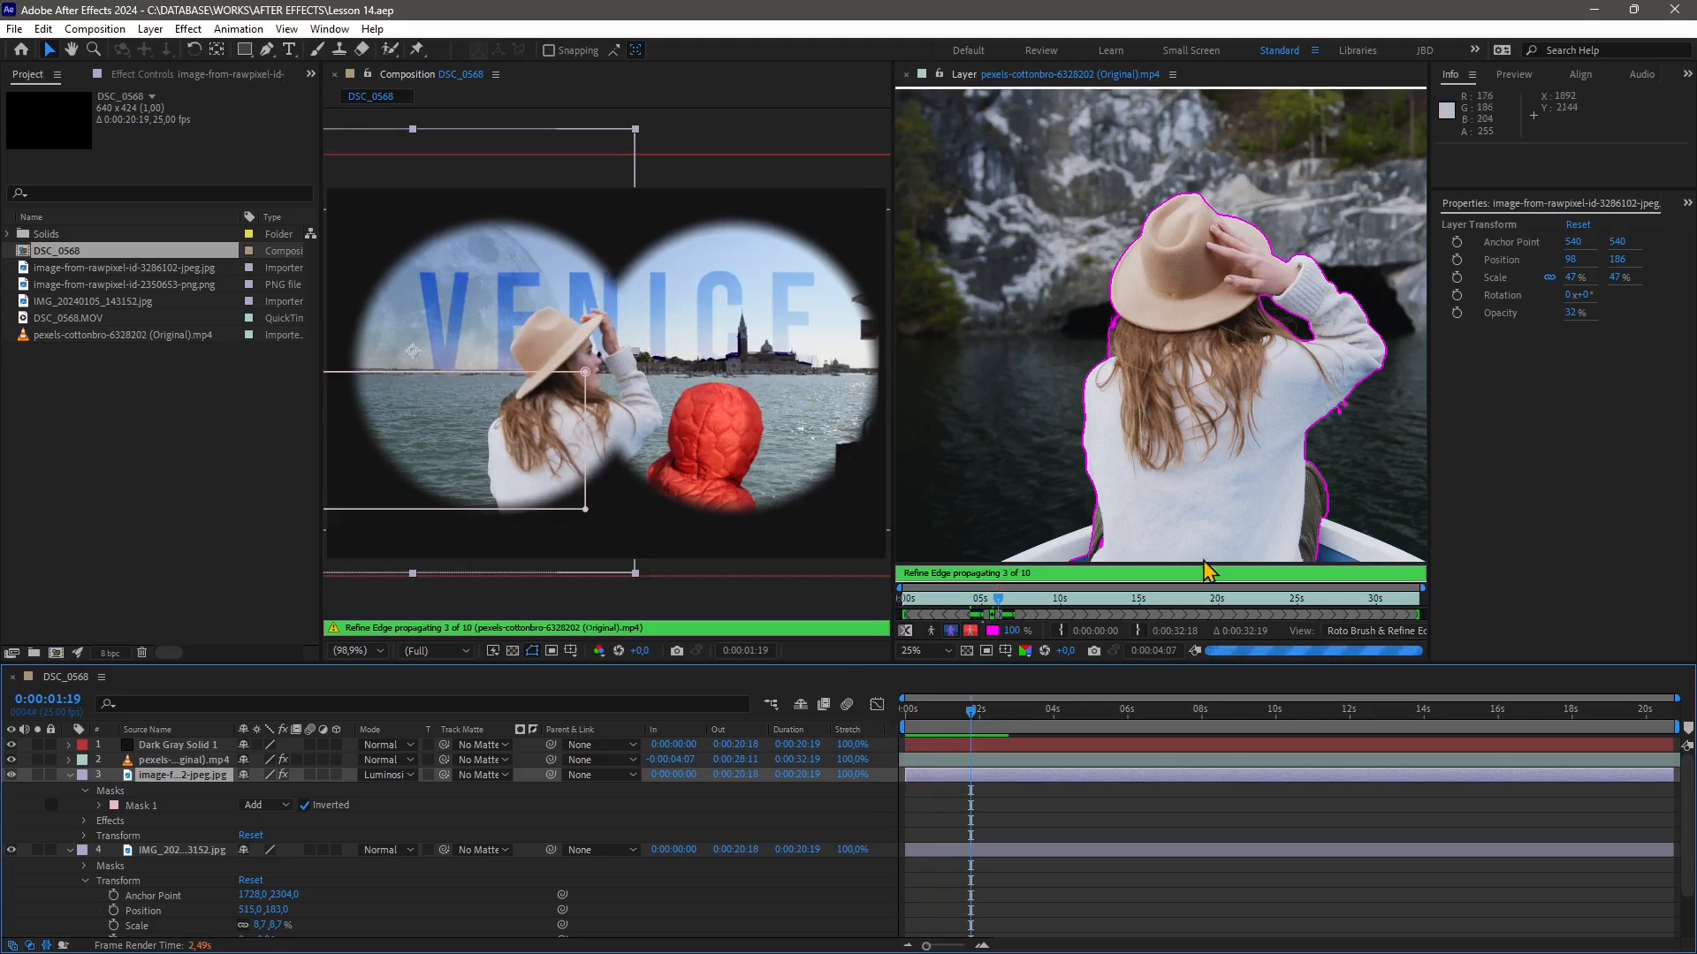
click(989, 601)
drag(988, 606, 1003, 611)
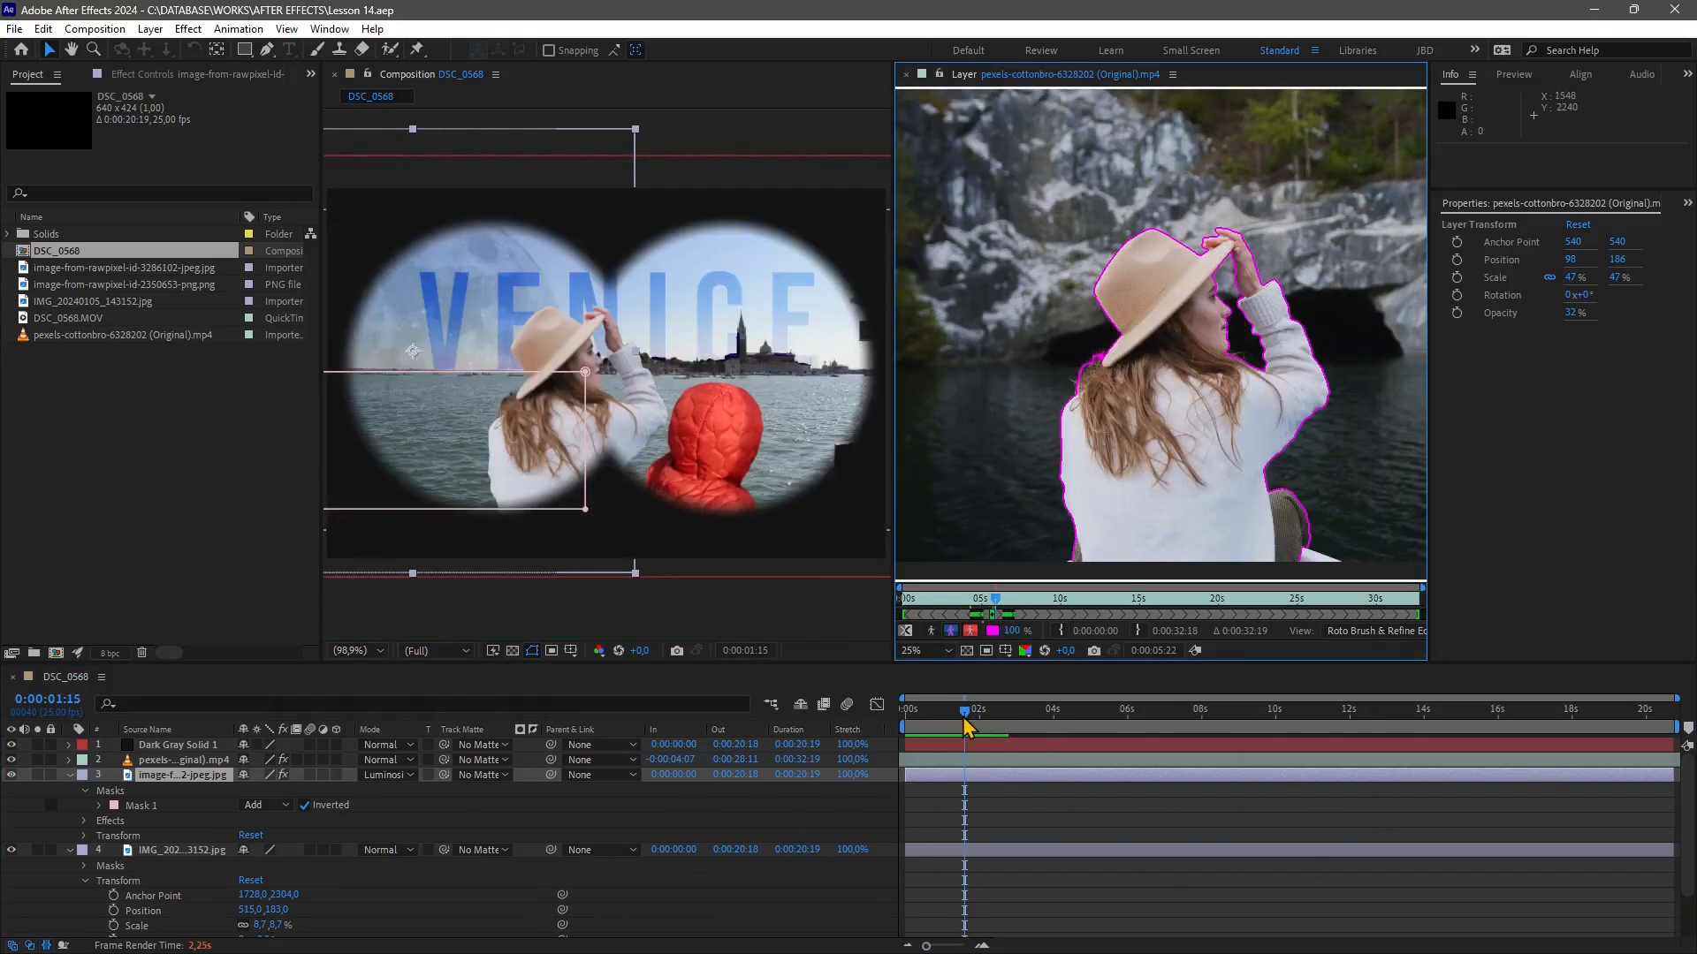
drag(964, 720, 949, 720)
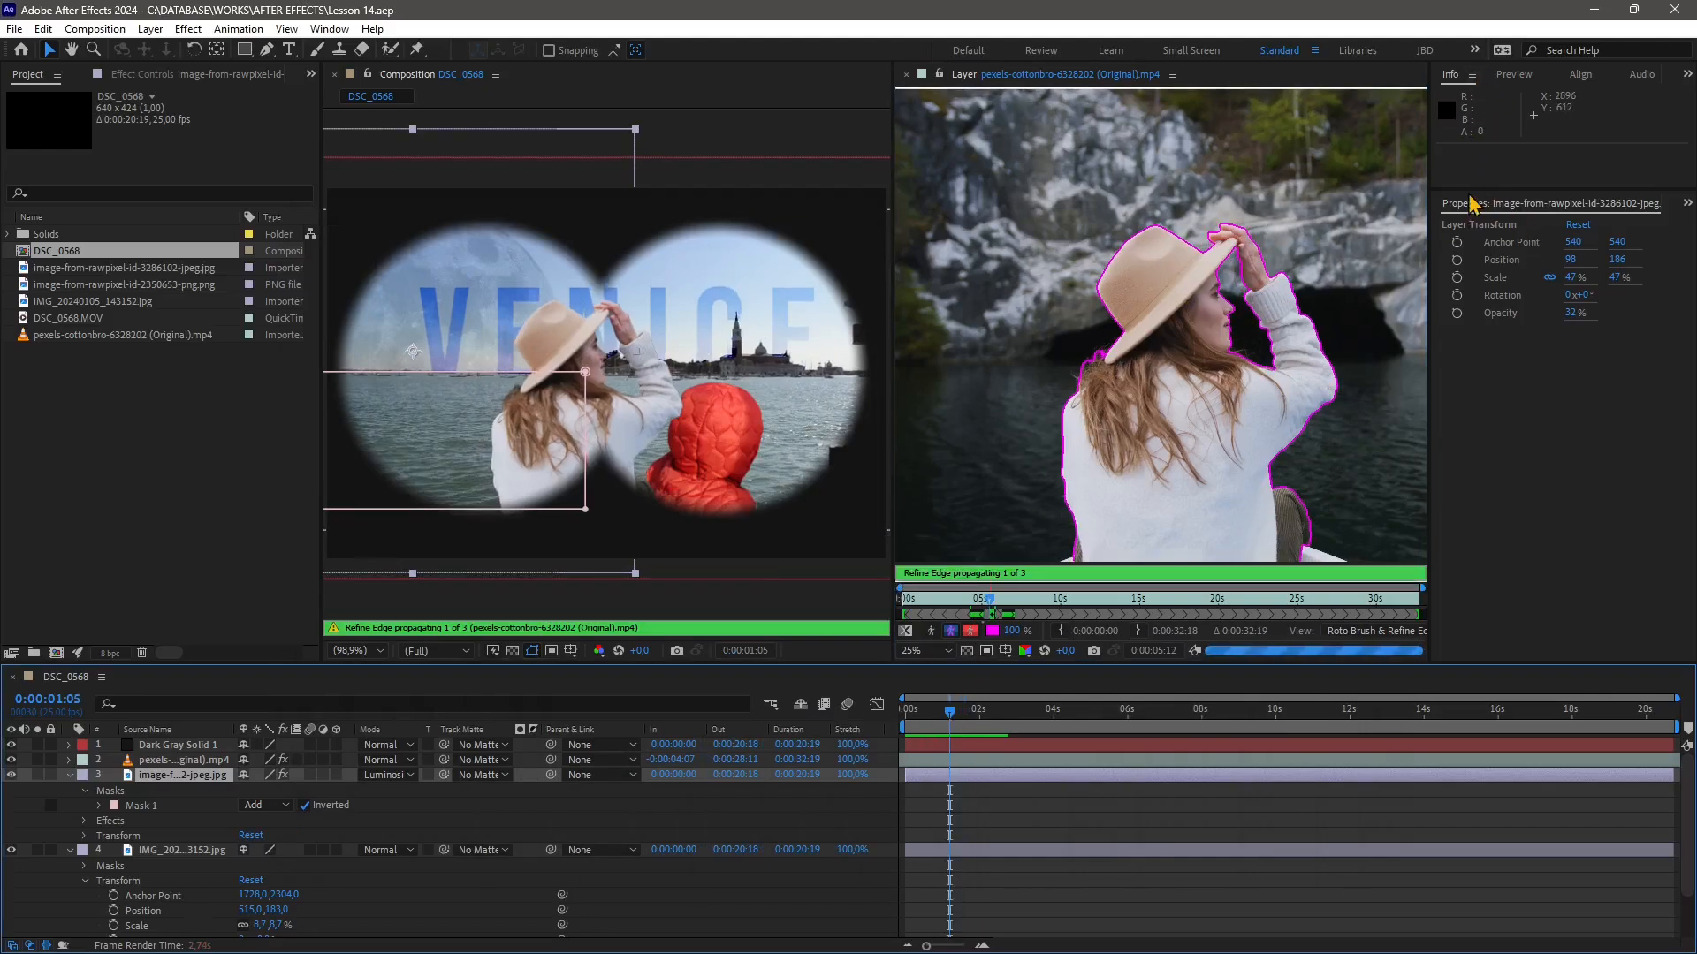
Open the Preview panel and enlarge it by resizing the surrounding panel boundaries
click(1513, 78)
drag(1513, 190, 1504, 447)
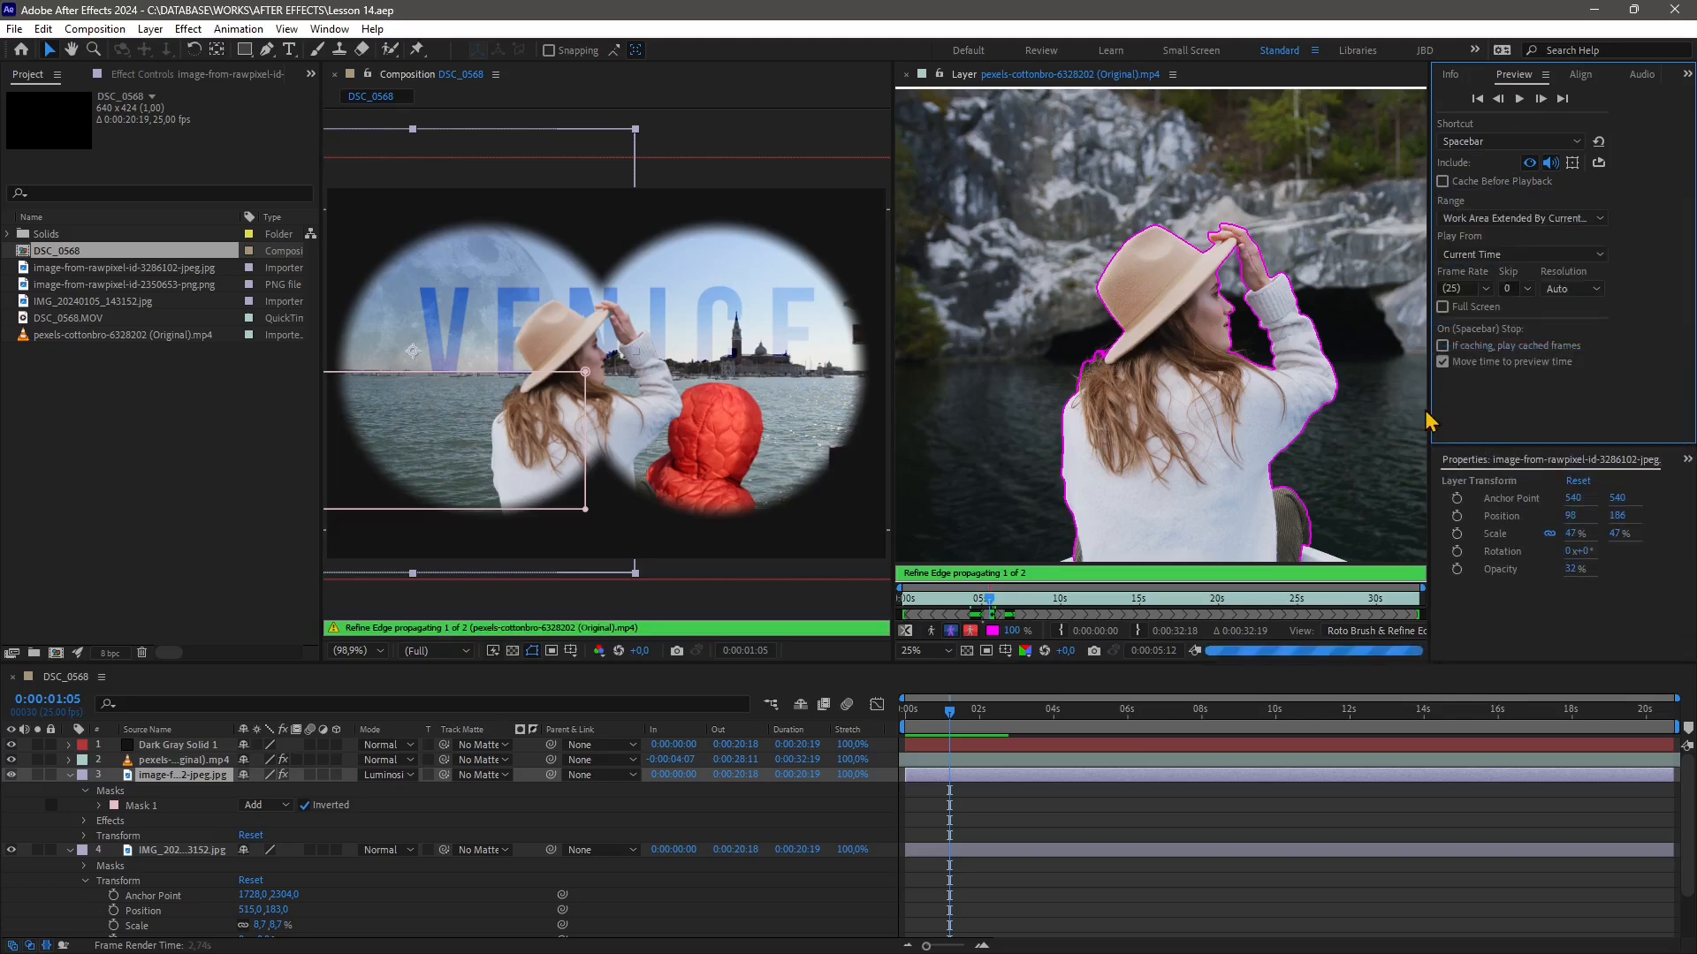
drag(1418, 413, 1354, 410)
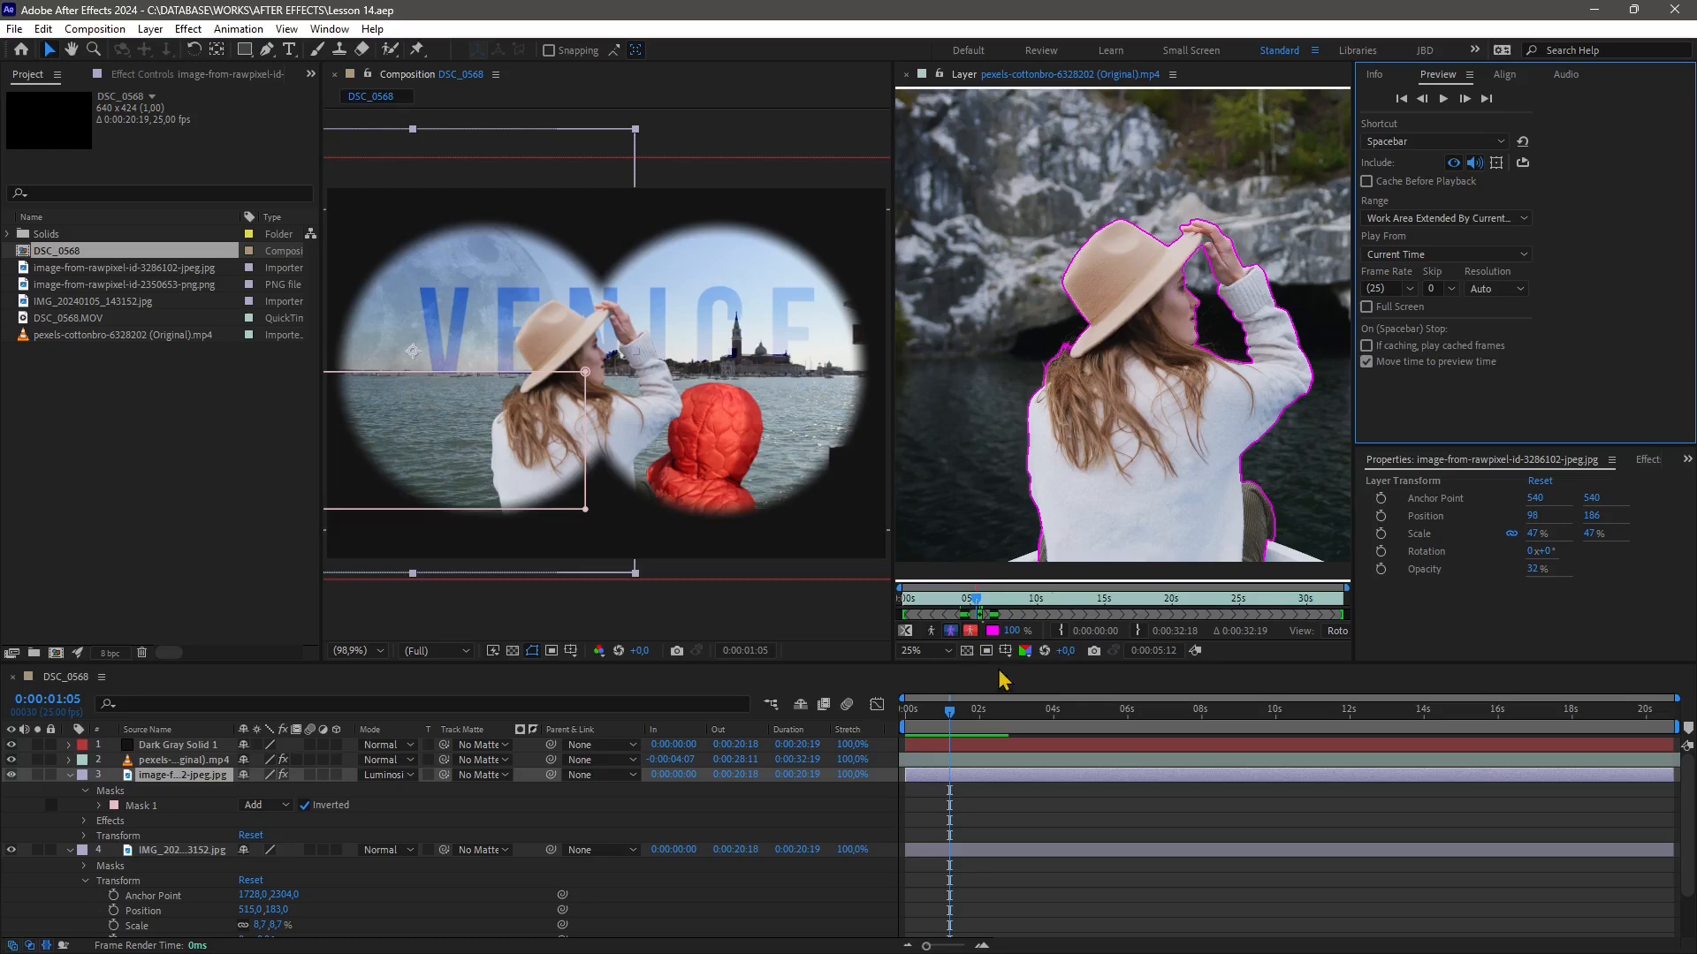
Return to the start of the composition and set the composition viewer resolution to Quarter
drag(951, 712, 905, 712)
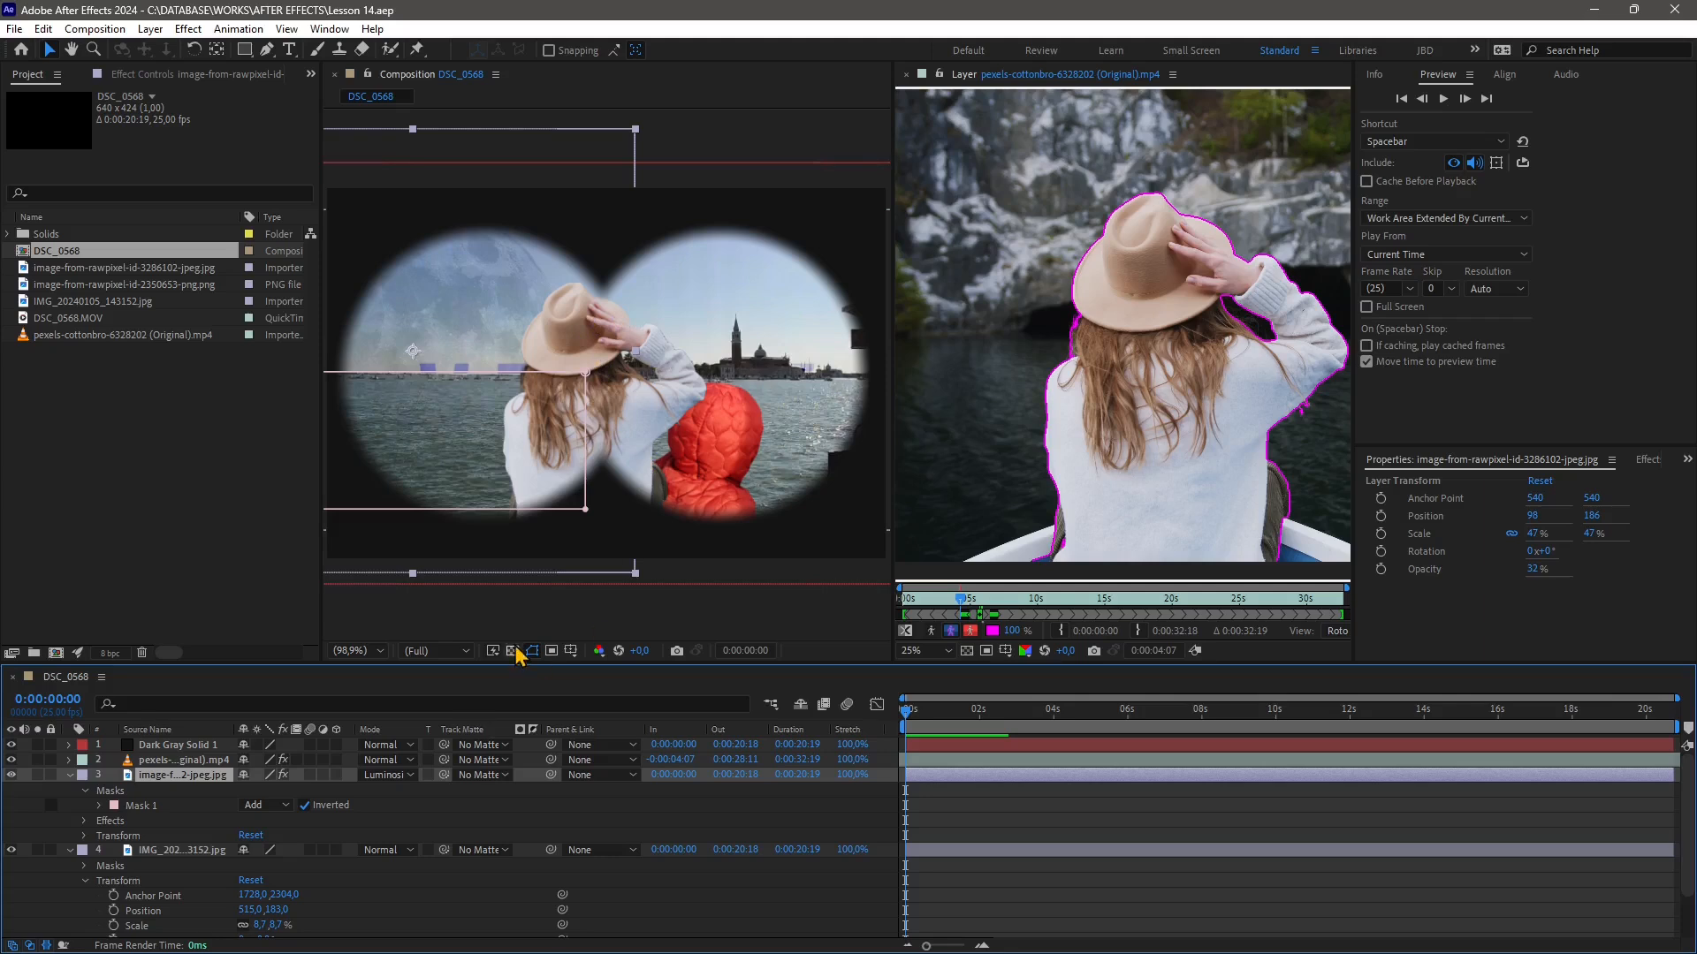
click(418, 651)
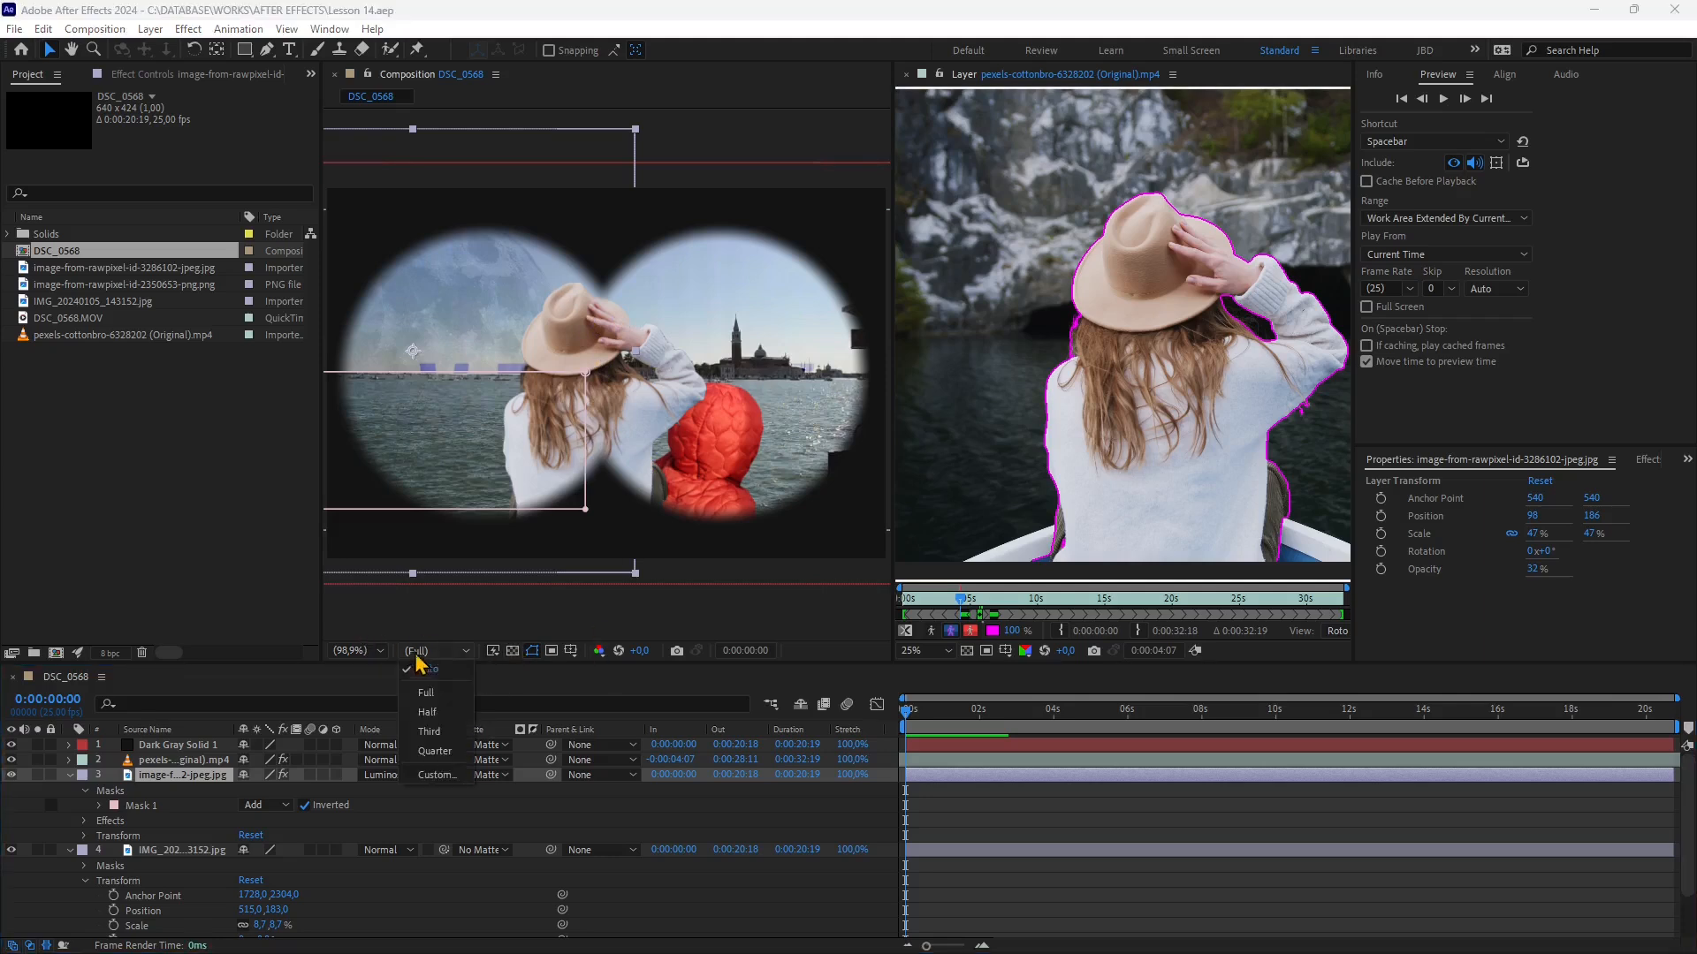
click(433, 761)
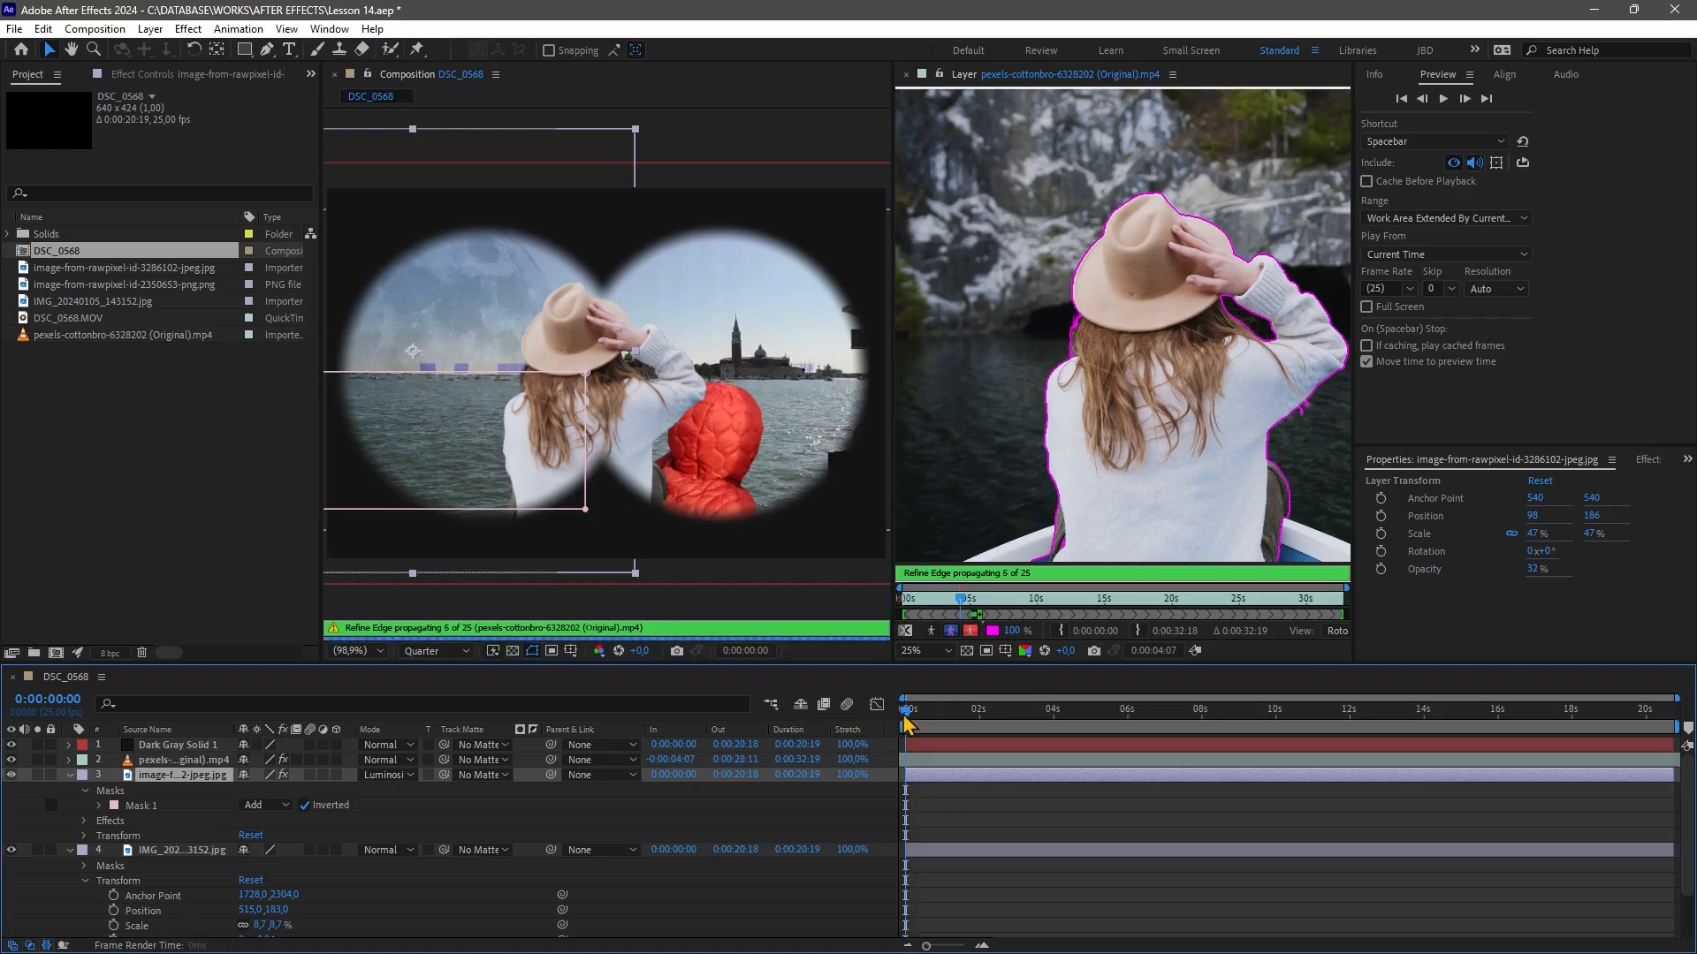
Try the Preview panel's playback controls: jump to first and last frame, step between frames, and play
drag(905, 716, 932, 721)
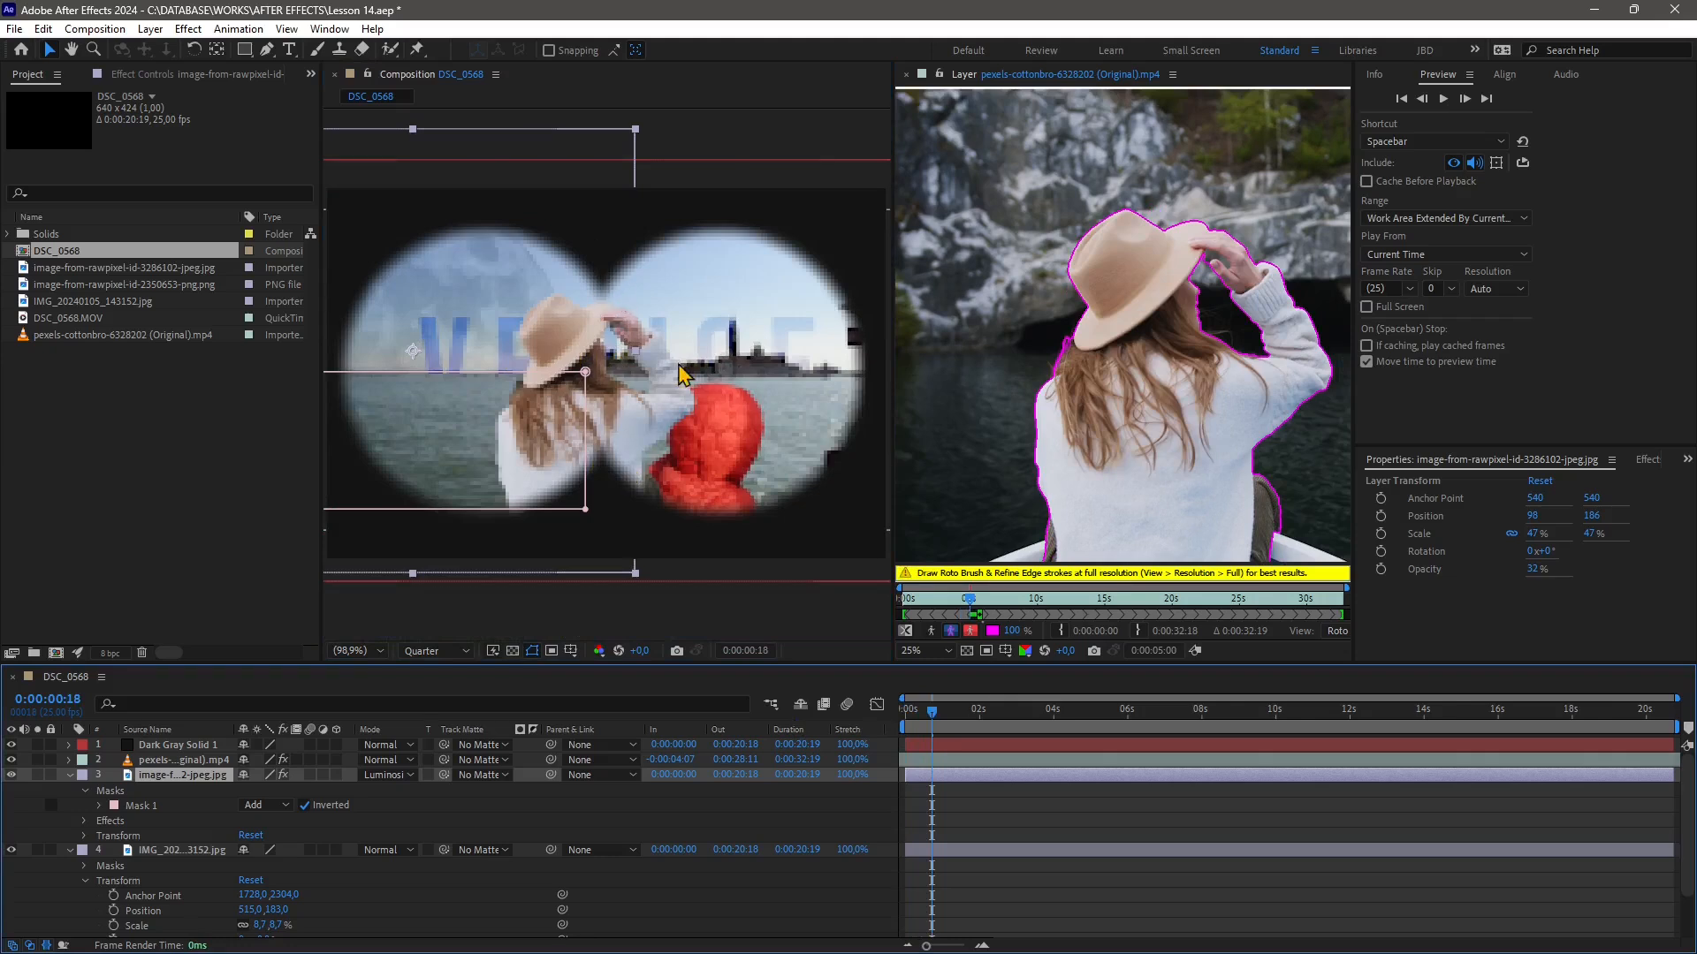
click(1402, 99)
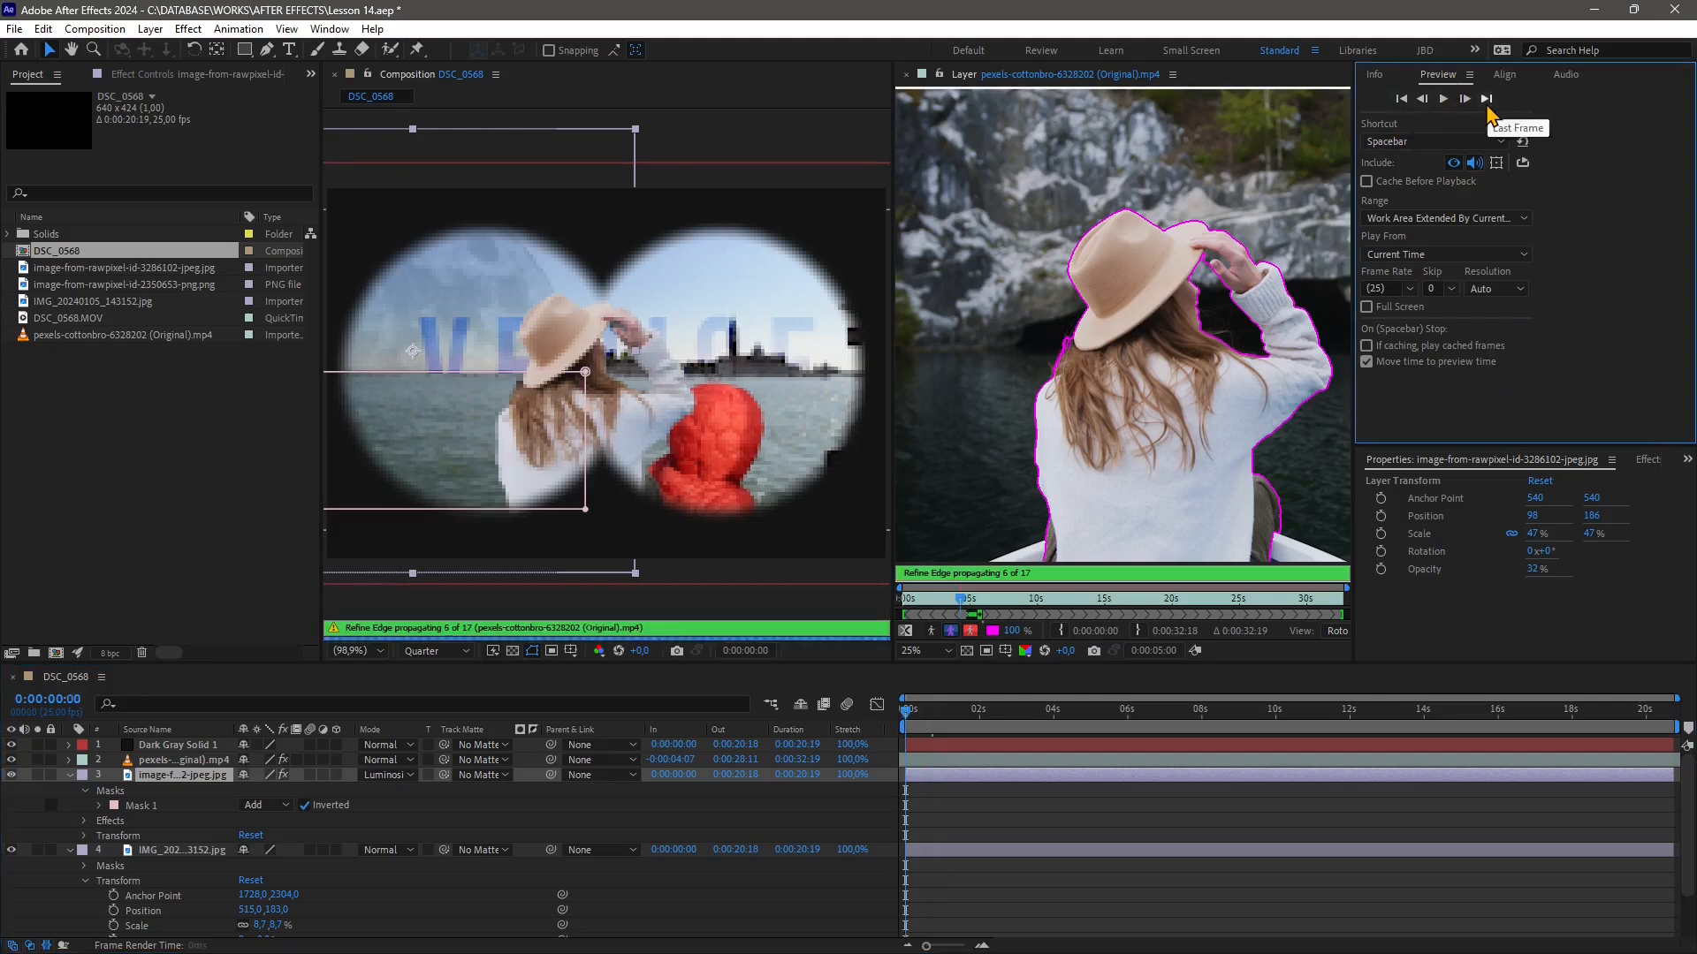
click(1486, 99)
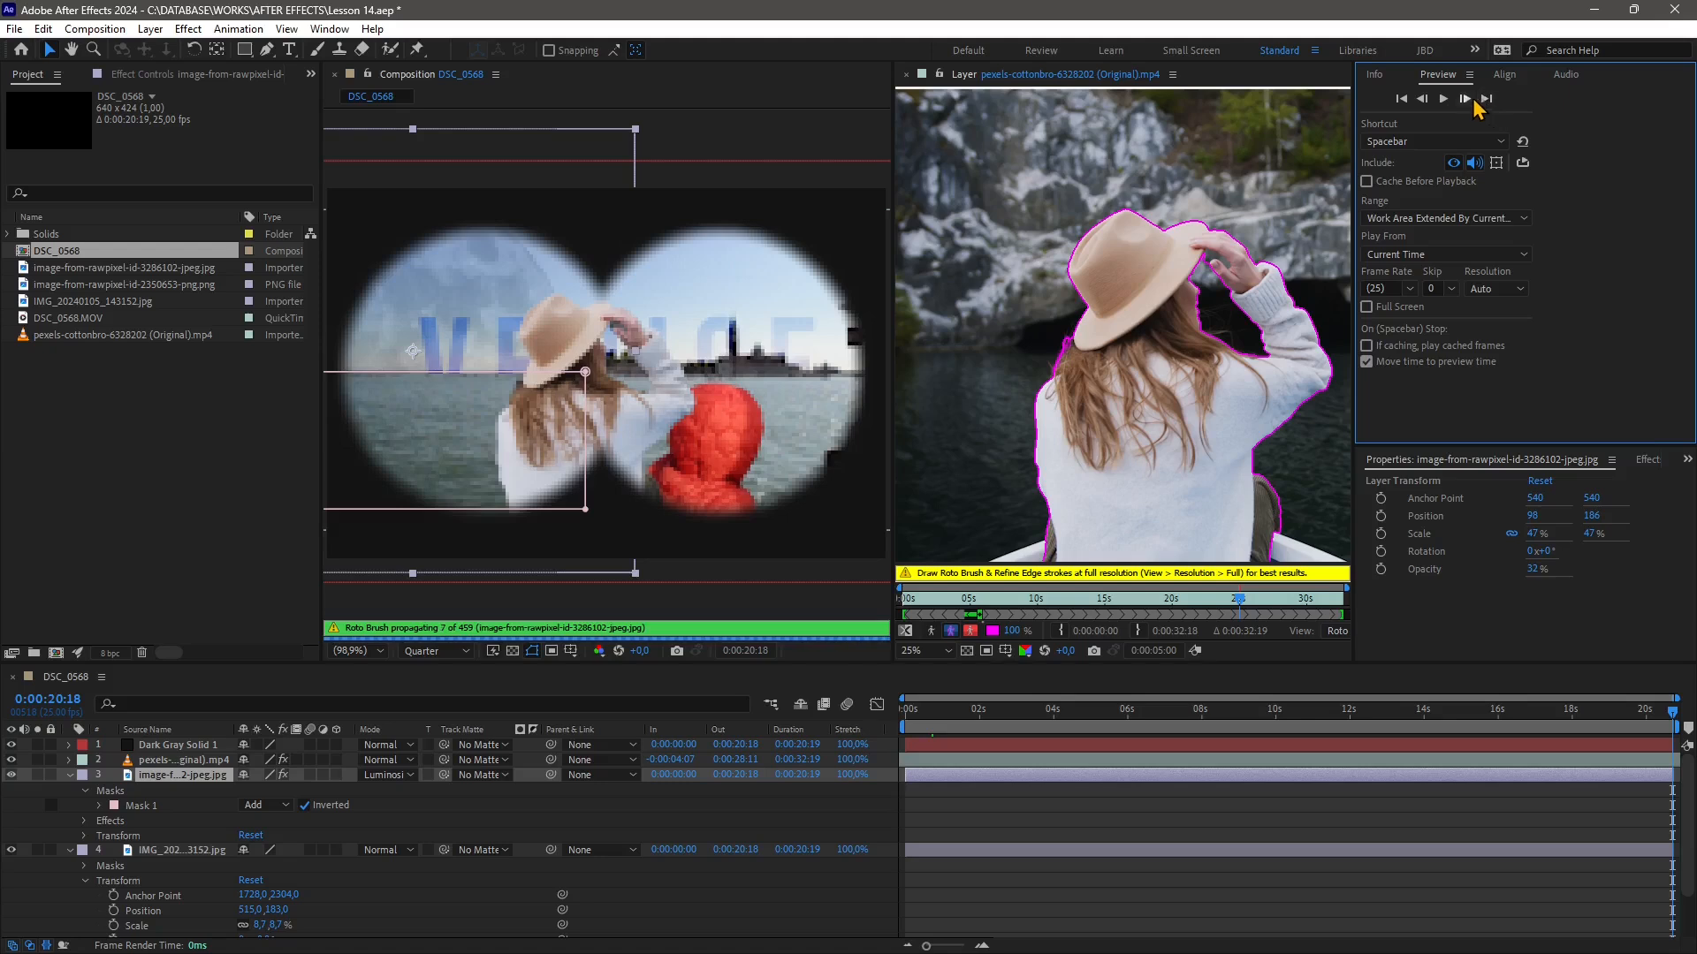
click(1422, 101)
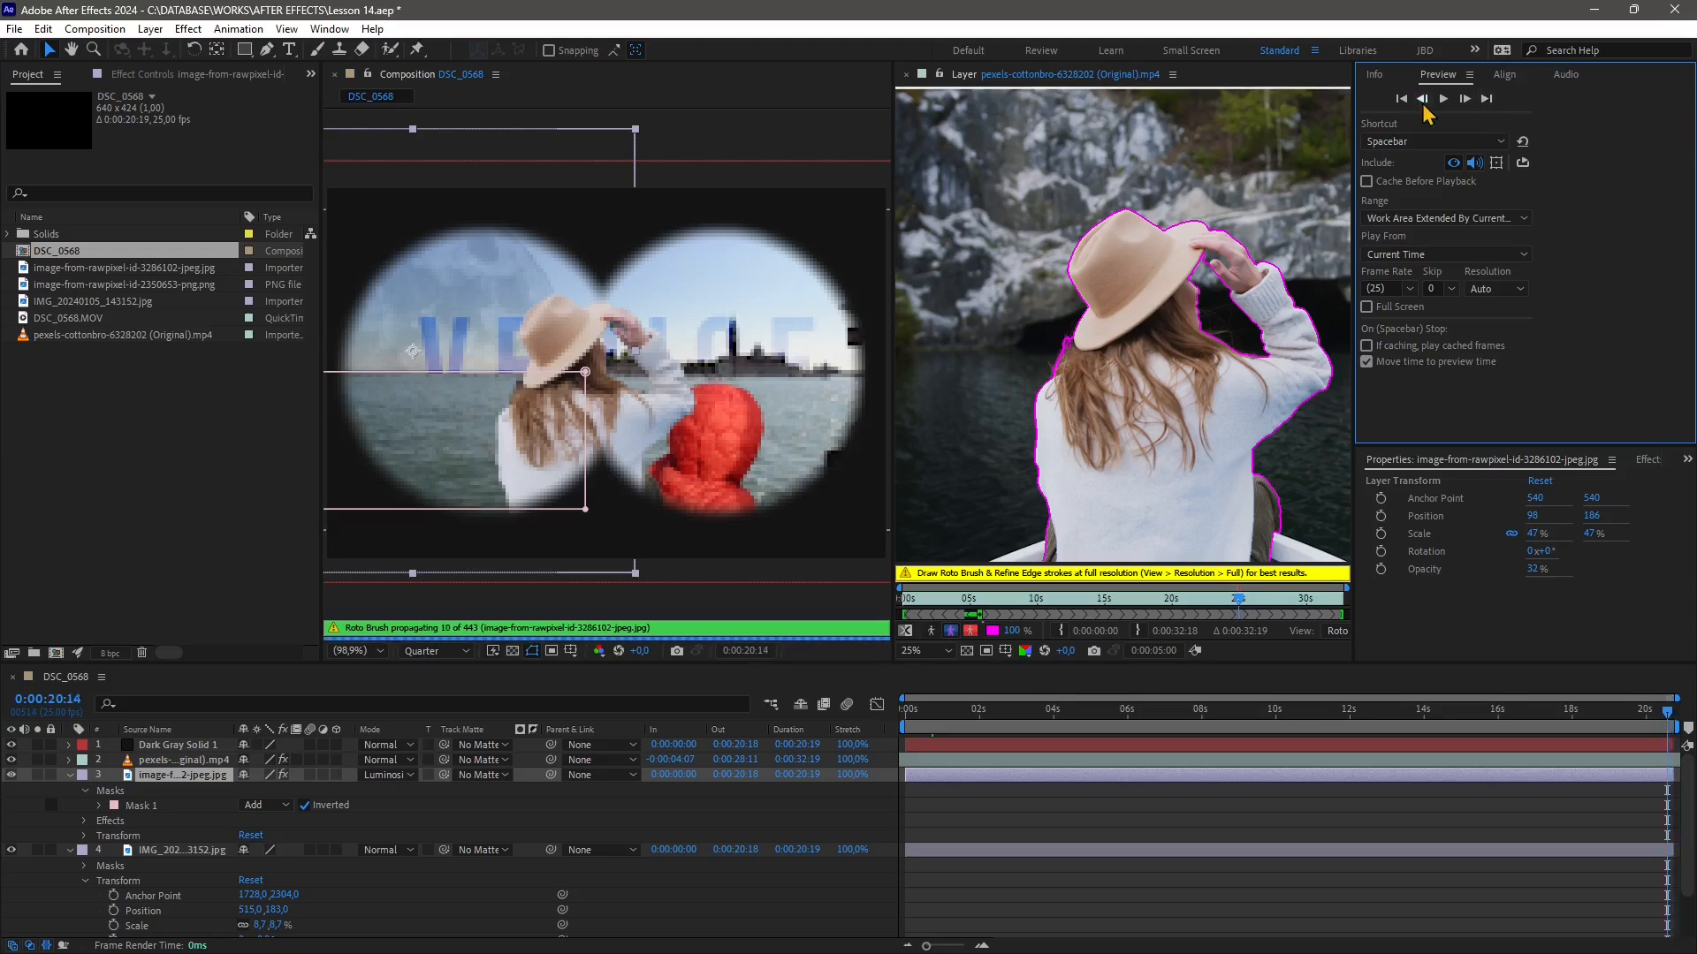
click(1423, 104)
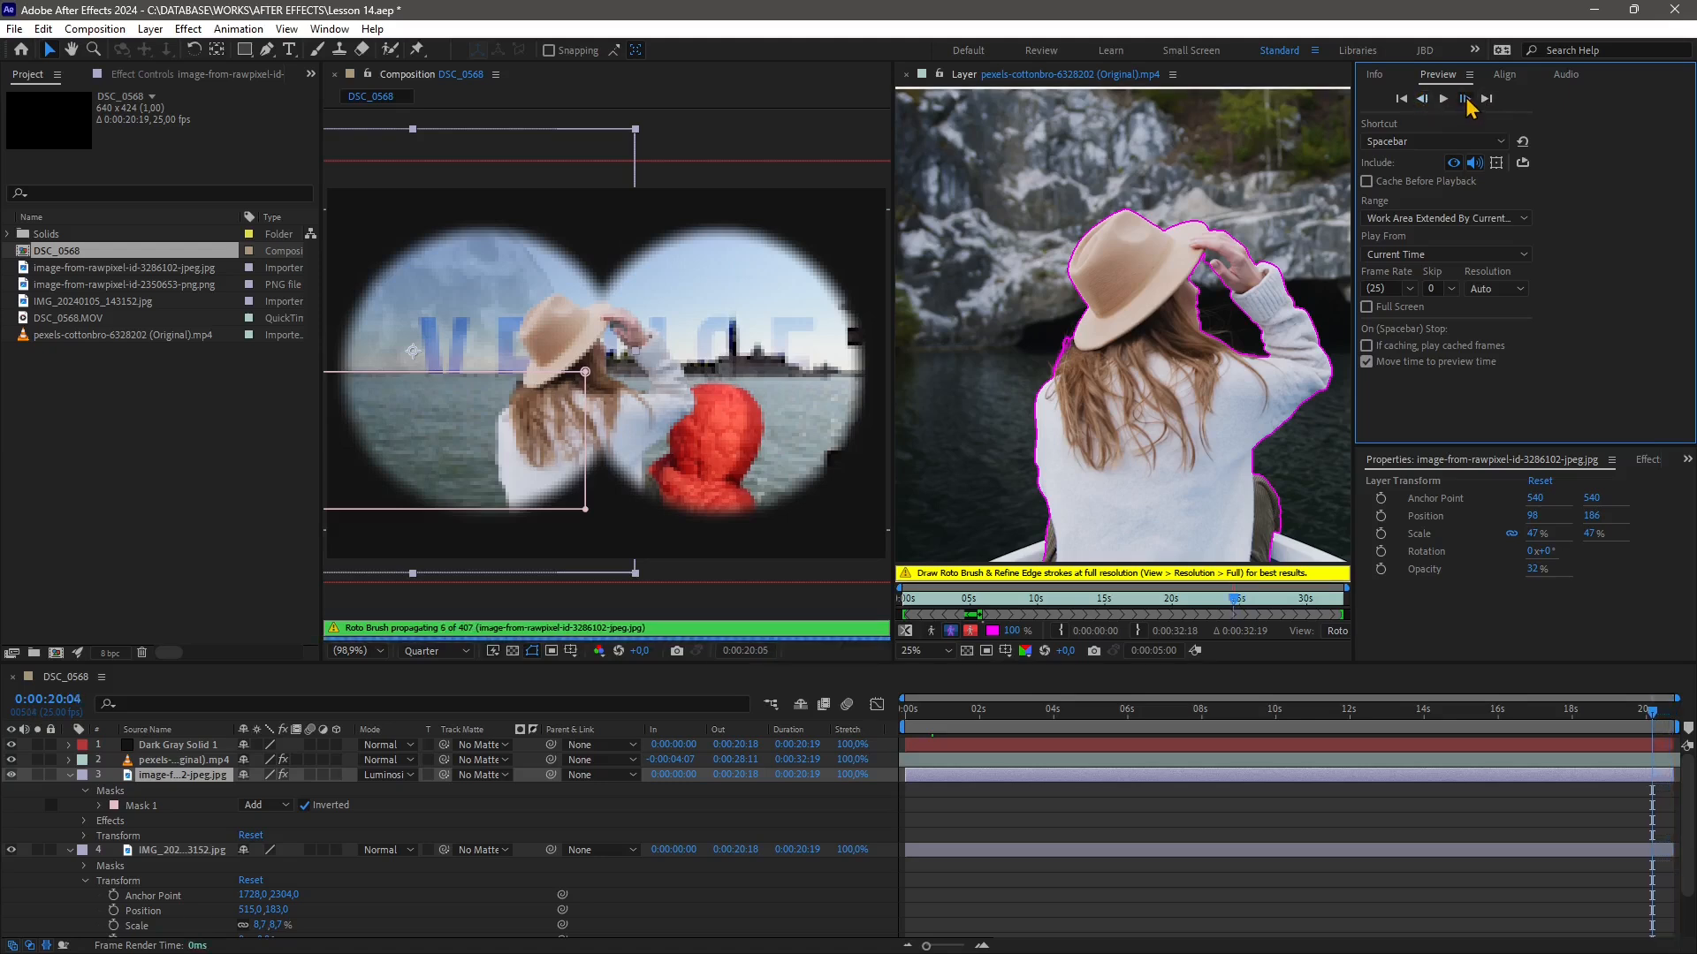
click(1050, 711)
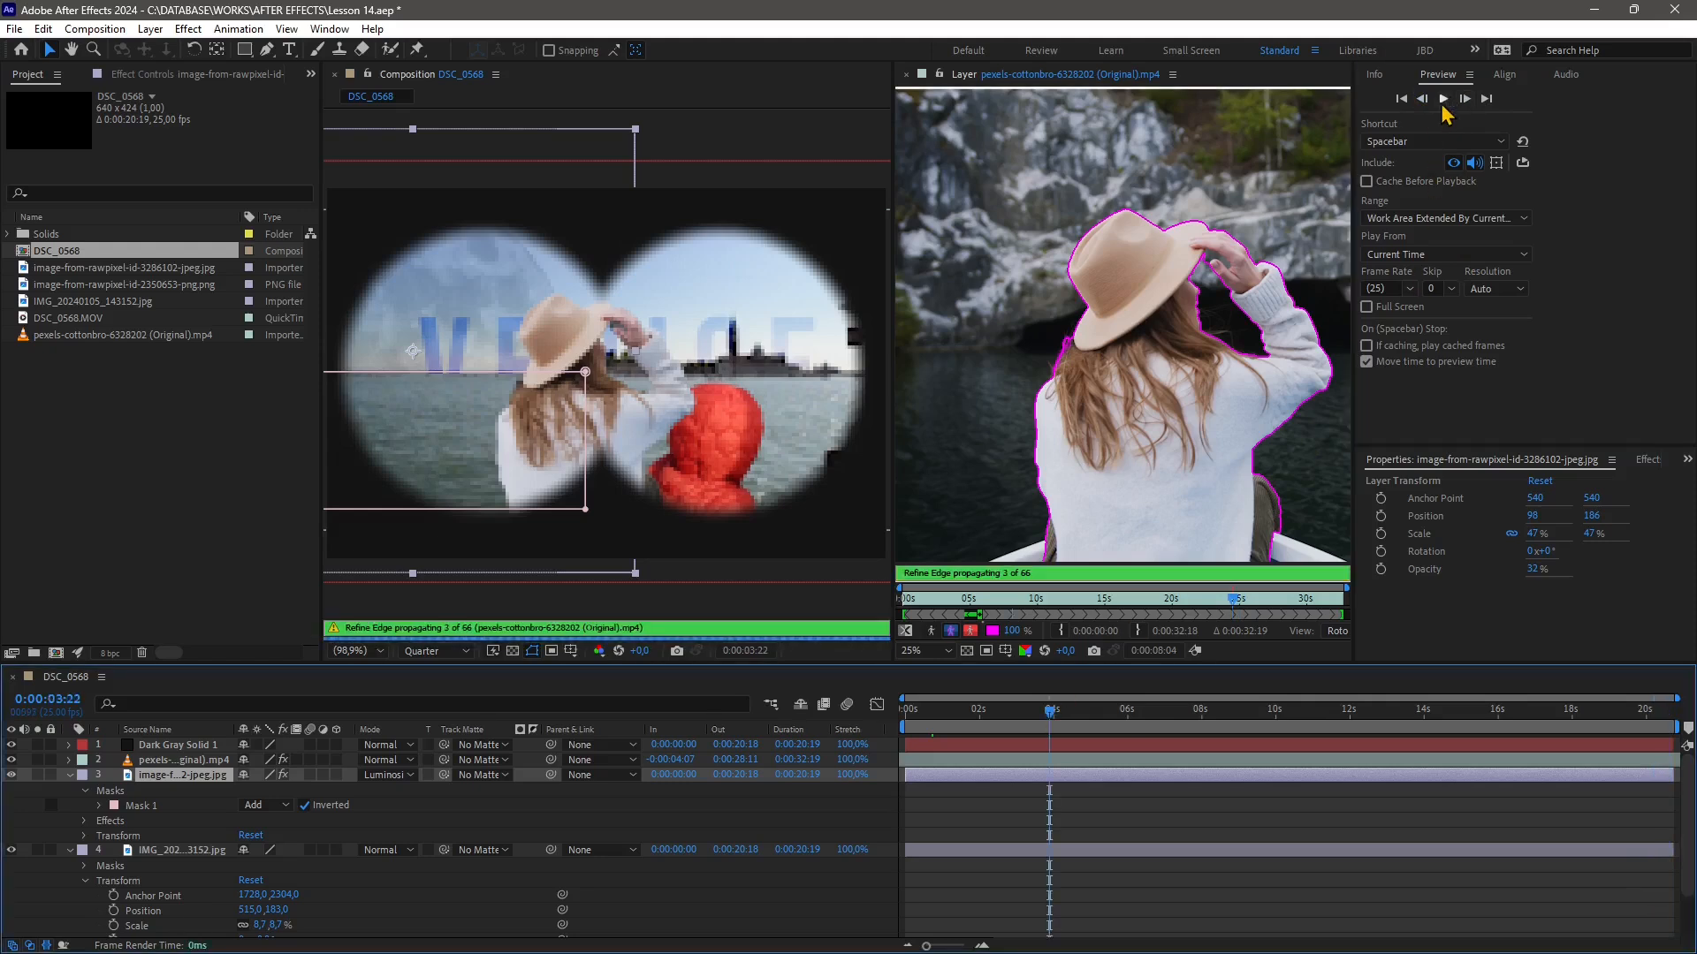
click(1443, 105)
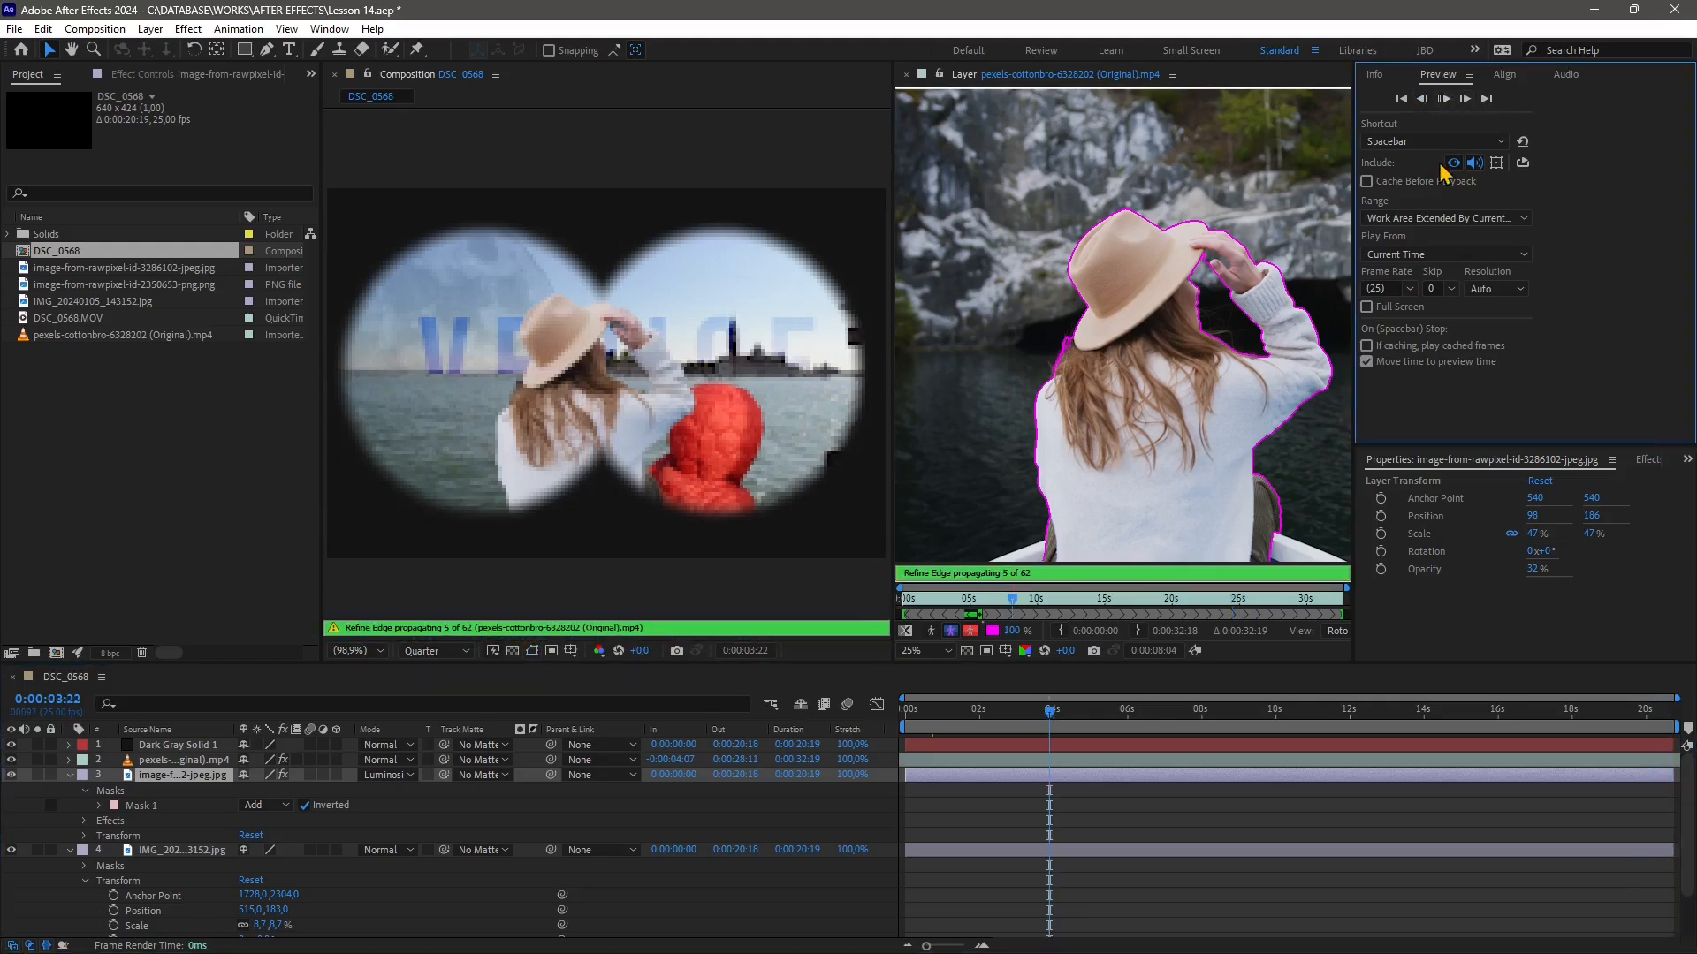
click(1444, 102)
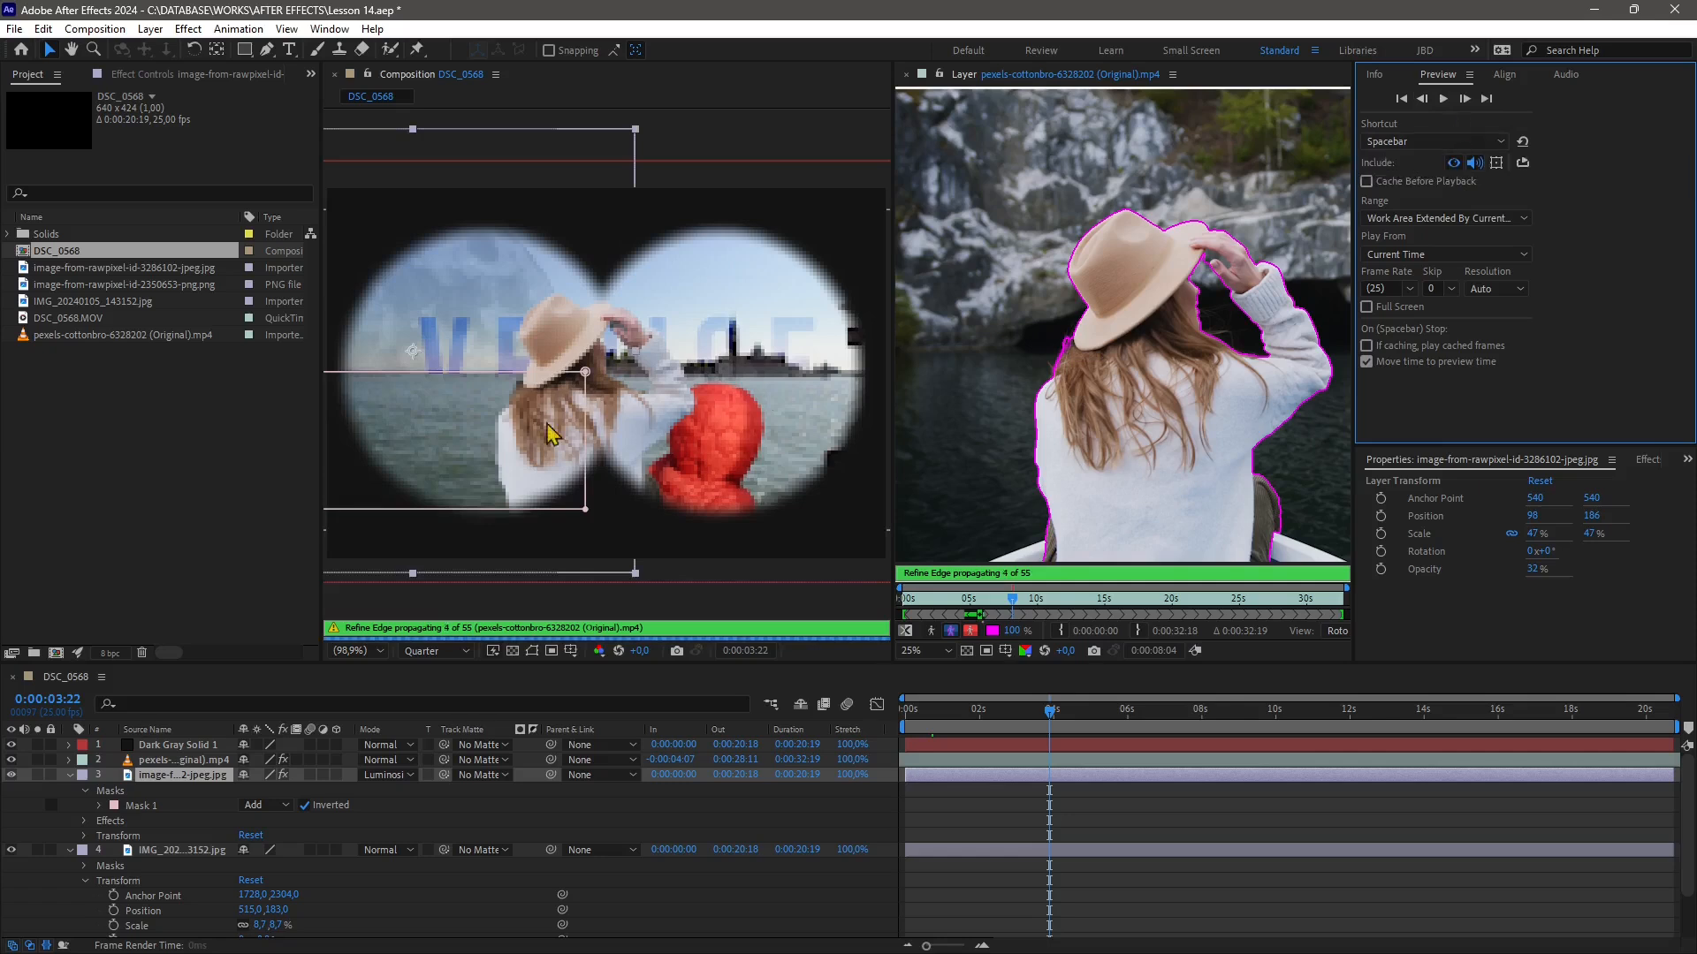
Keep the preview shortcut on Spacebar and inspect the Include toggles and the reset option
click(1388, 141)
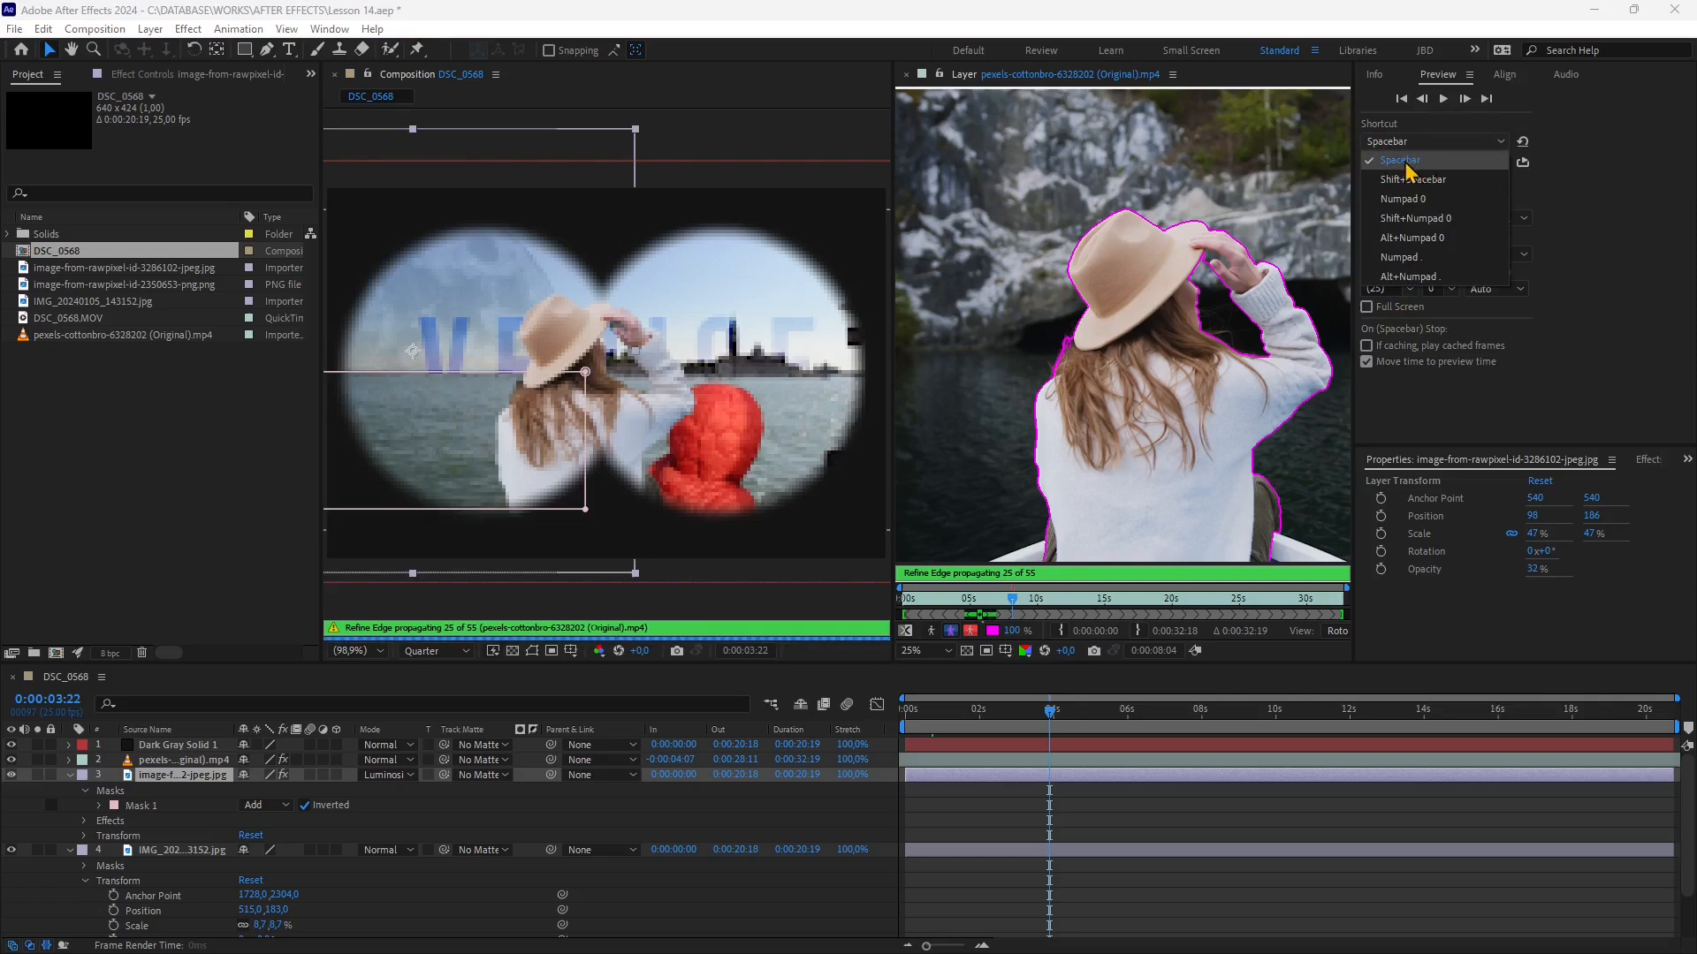
click(1405, 160)
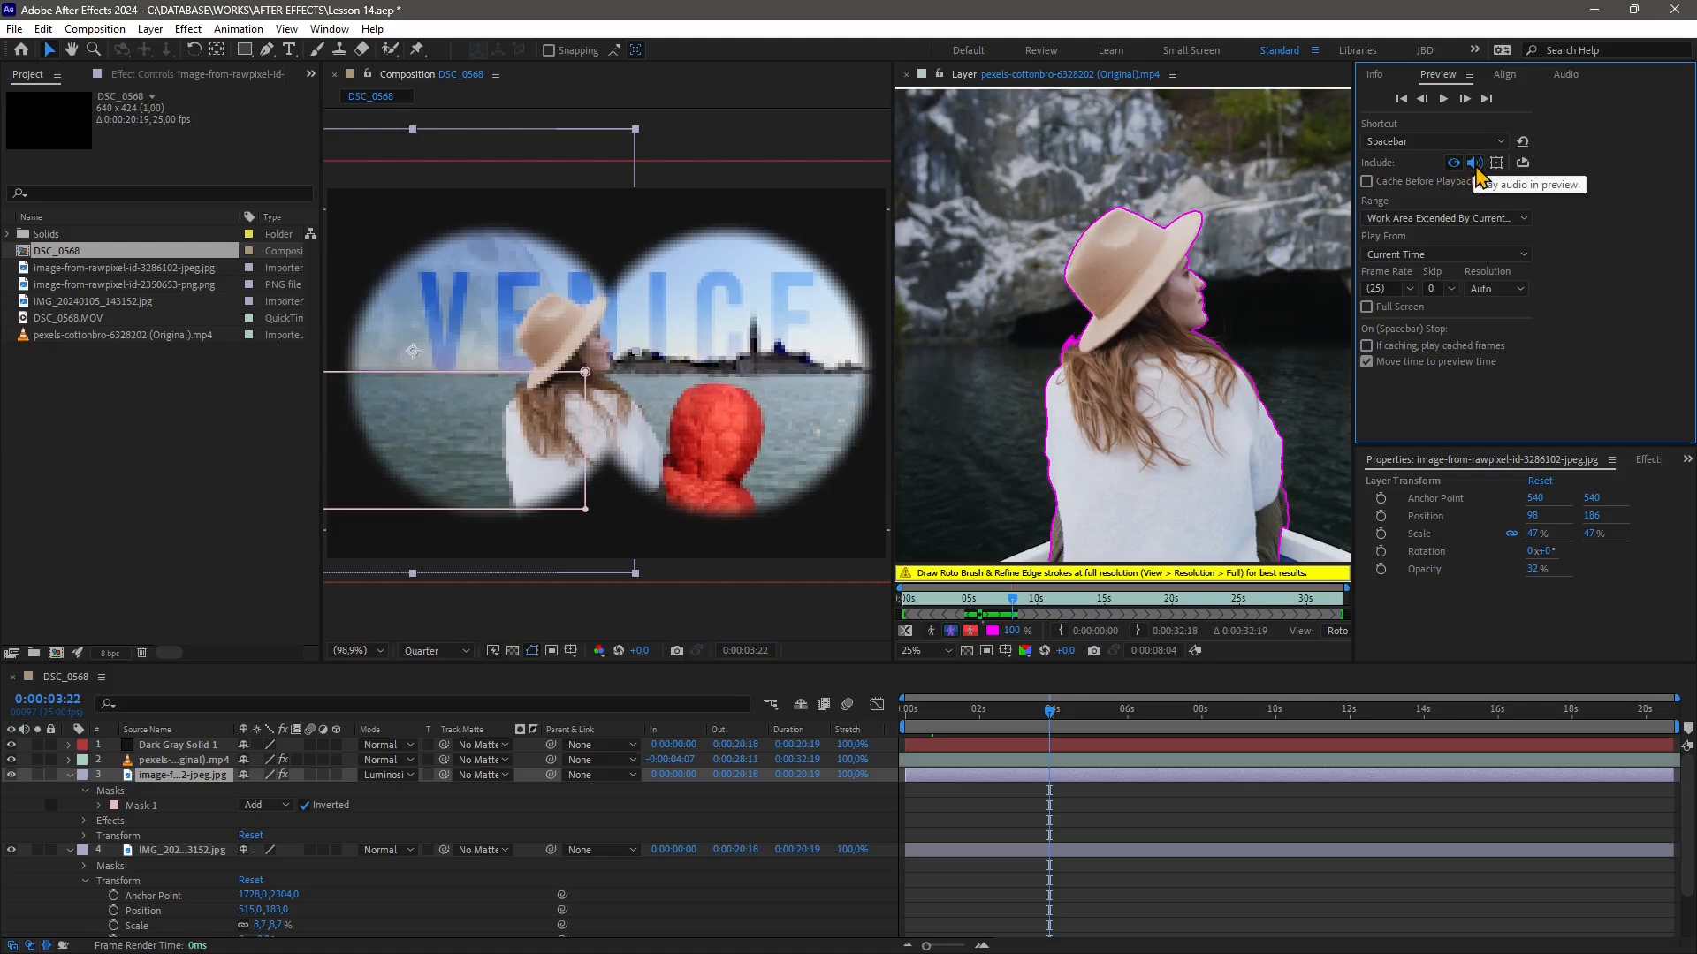
click(1474, 163)
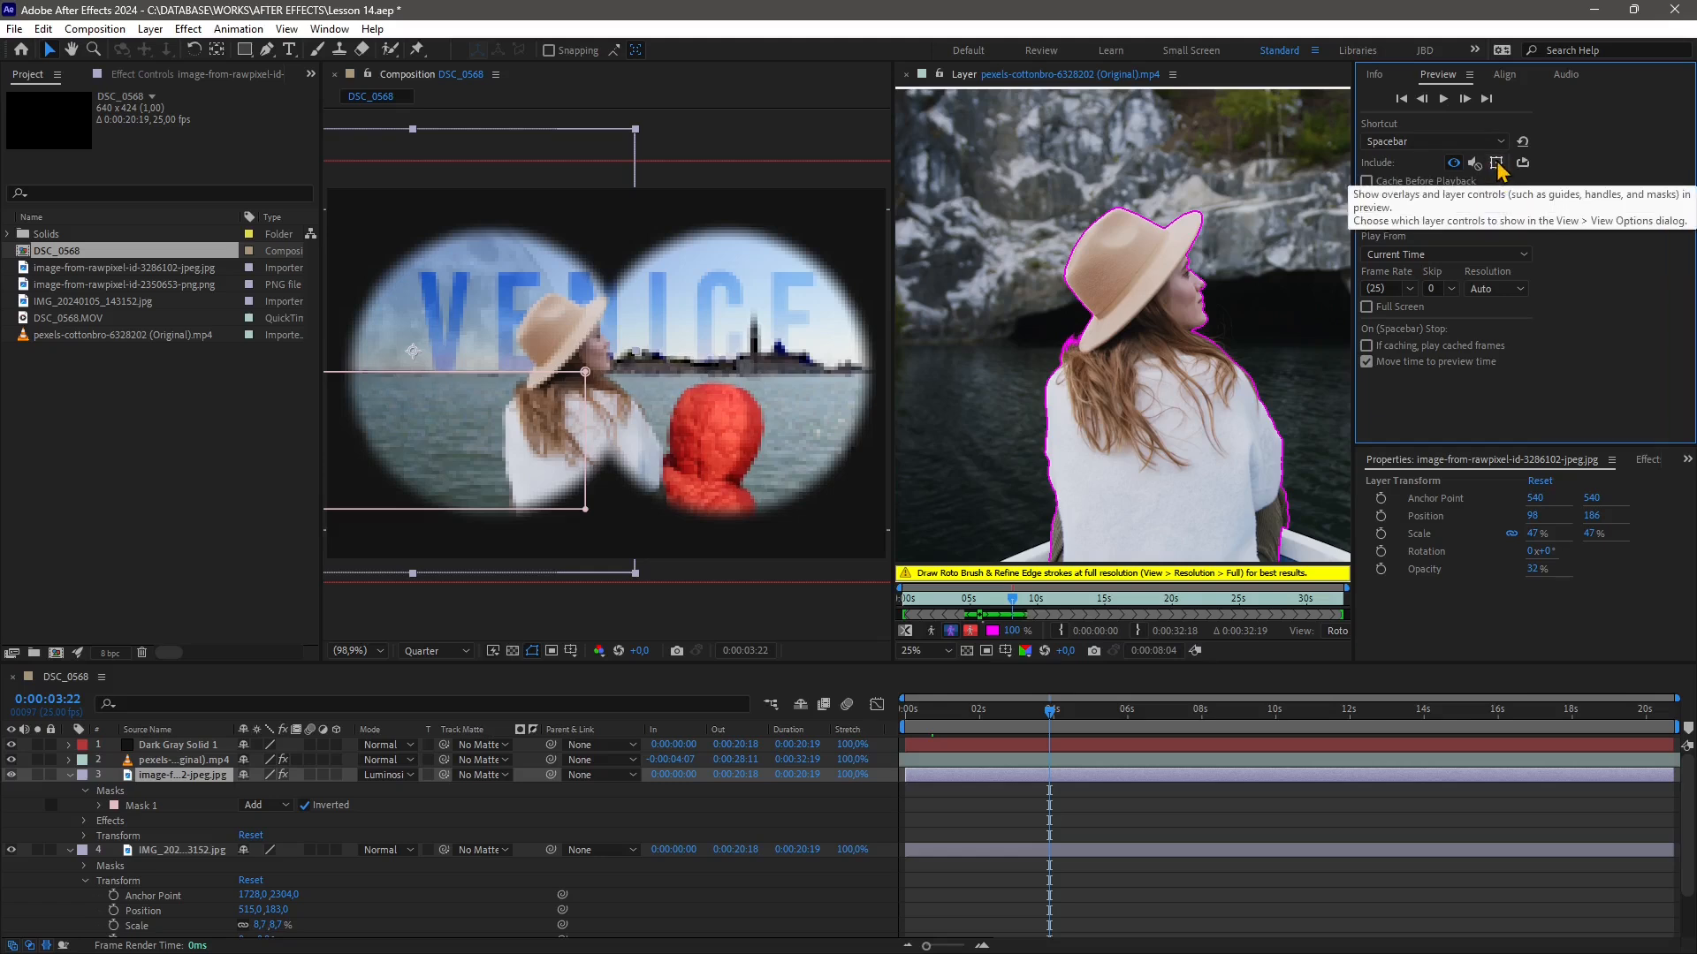
click(1523, 163)
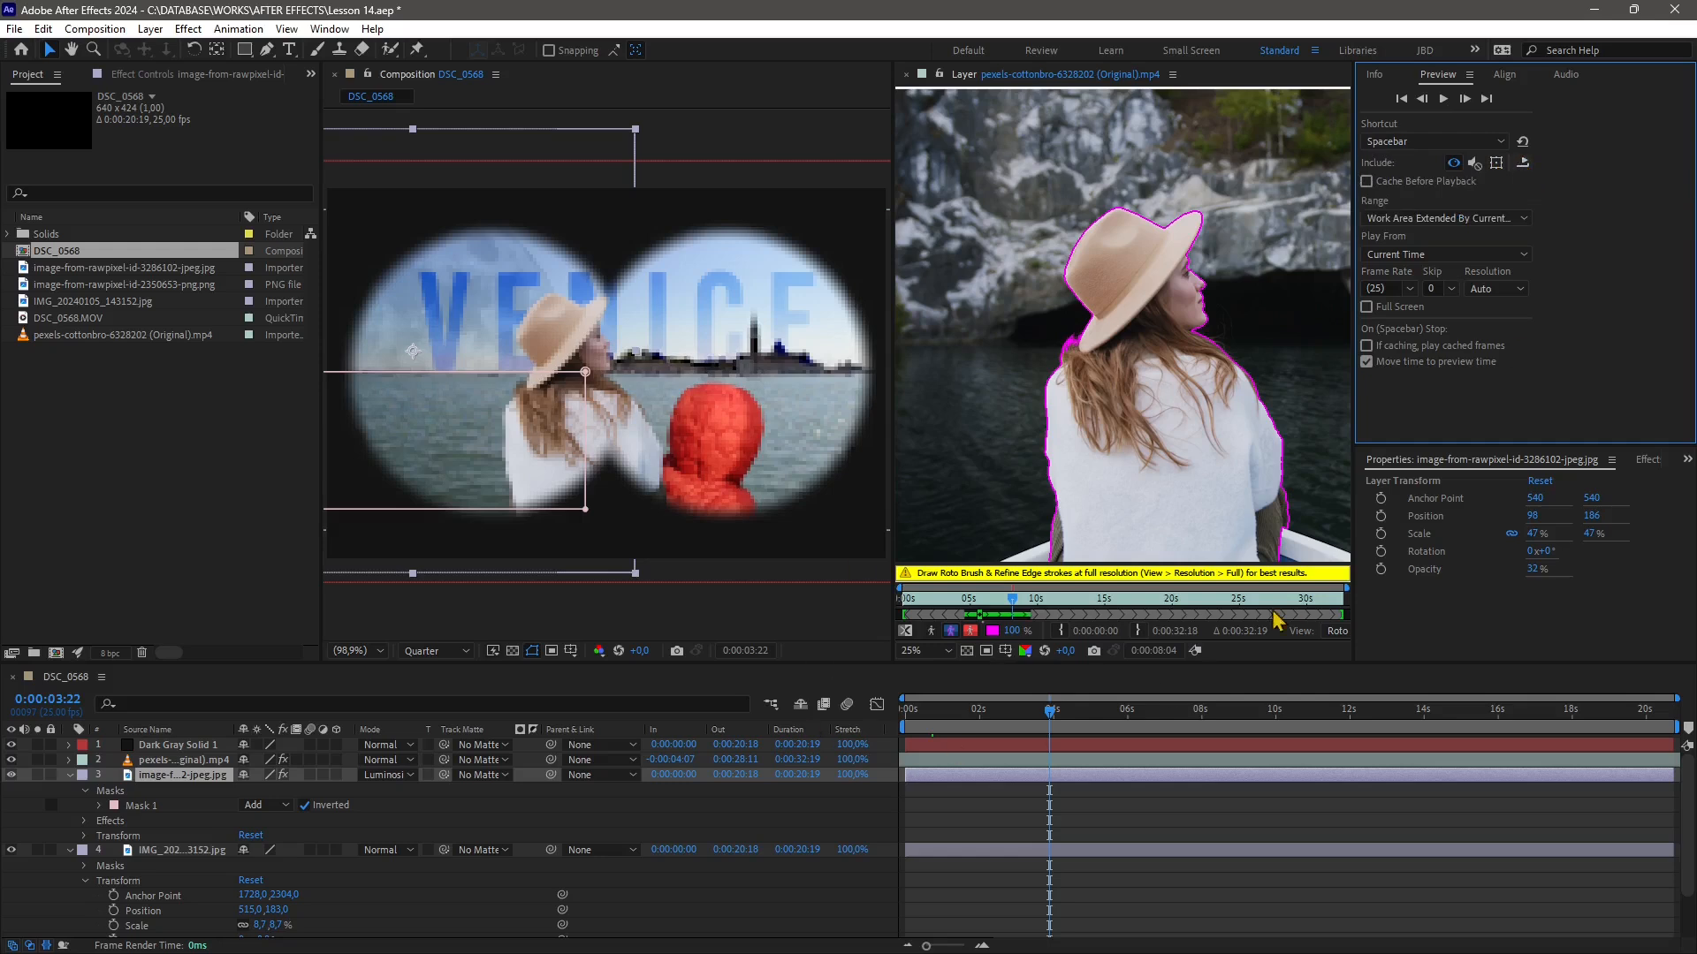
click(1522, 142)
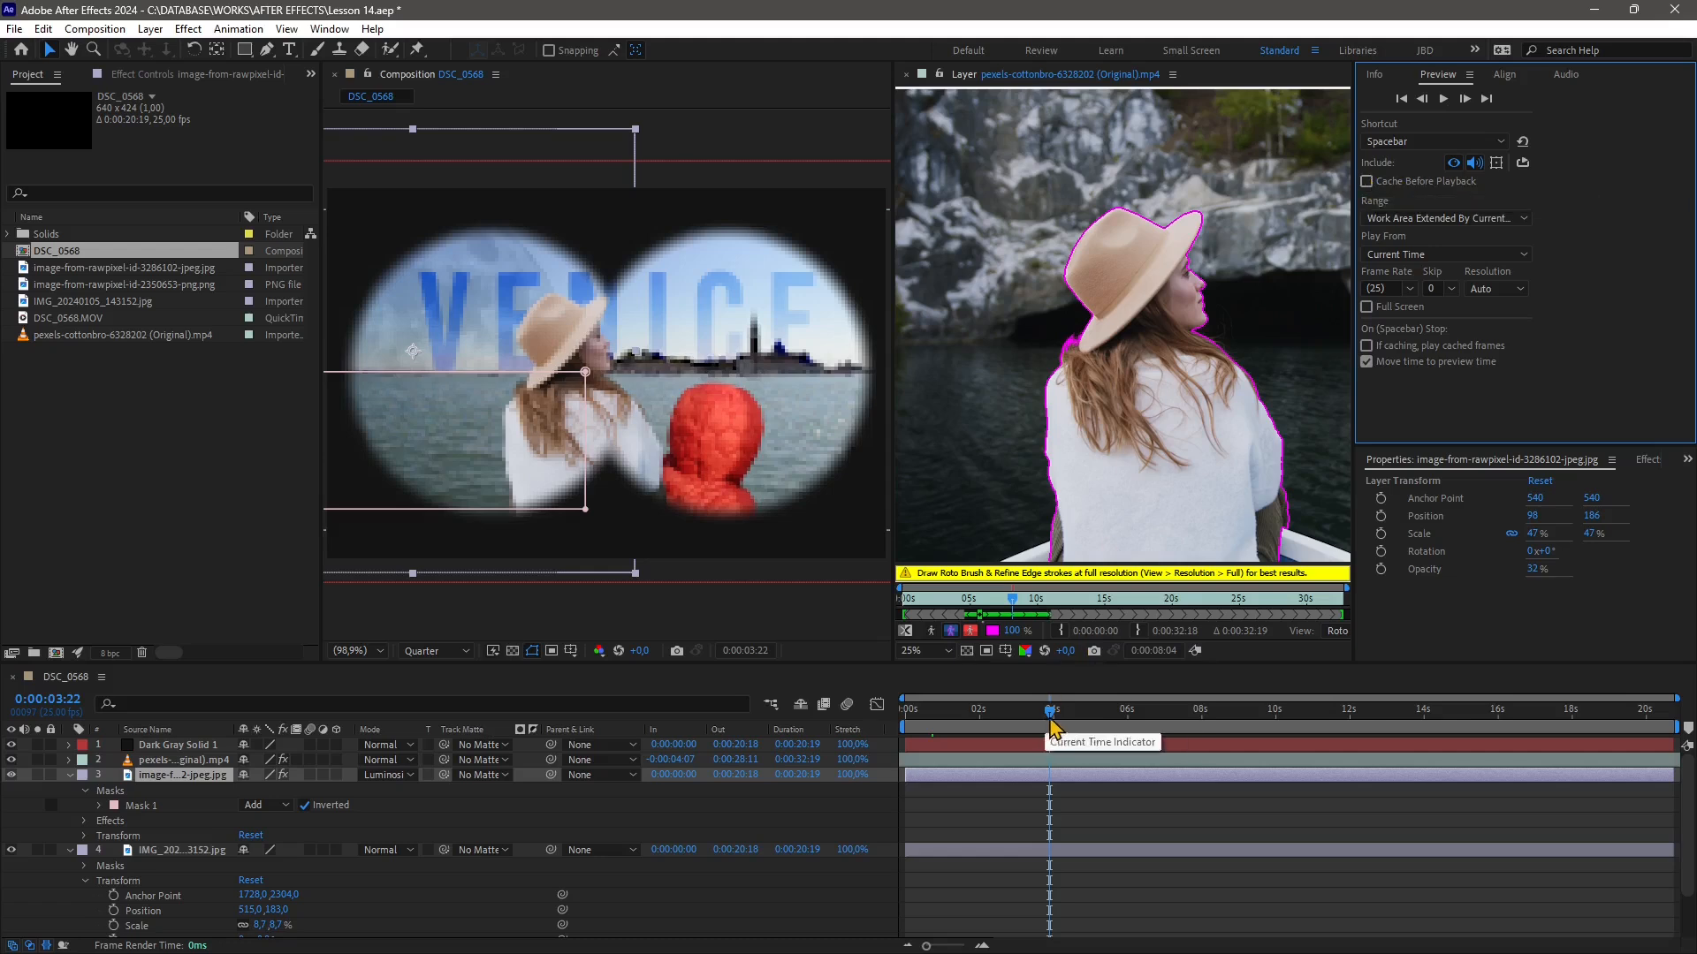
Shorten the work area to end at about 2 seconds, enable Cache Before Playback, and preview it
drag(1049, 709, 842, 716)
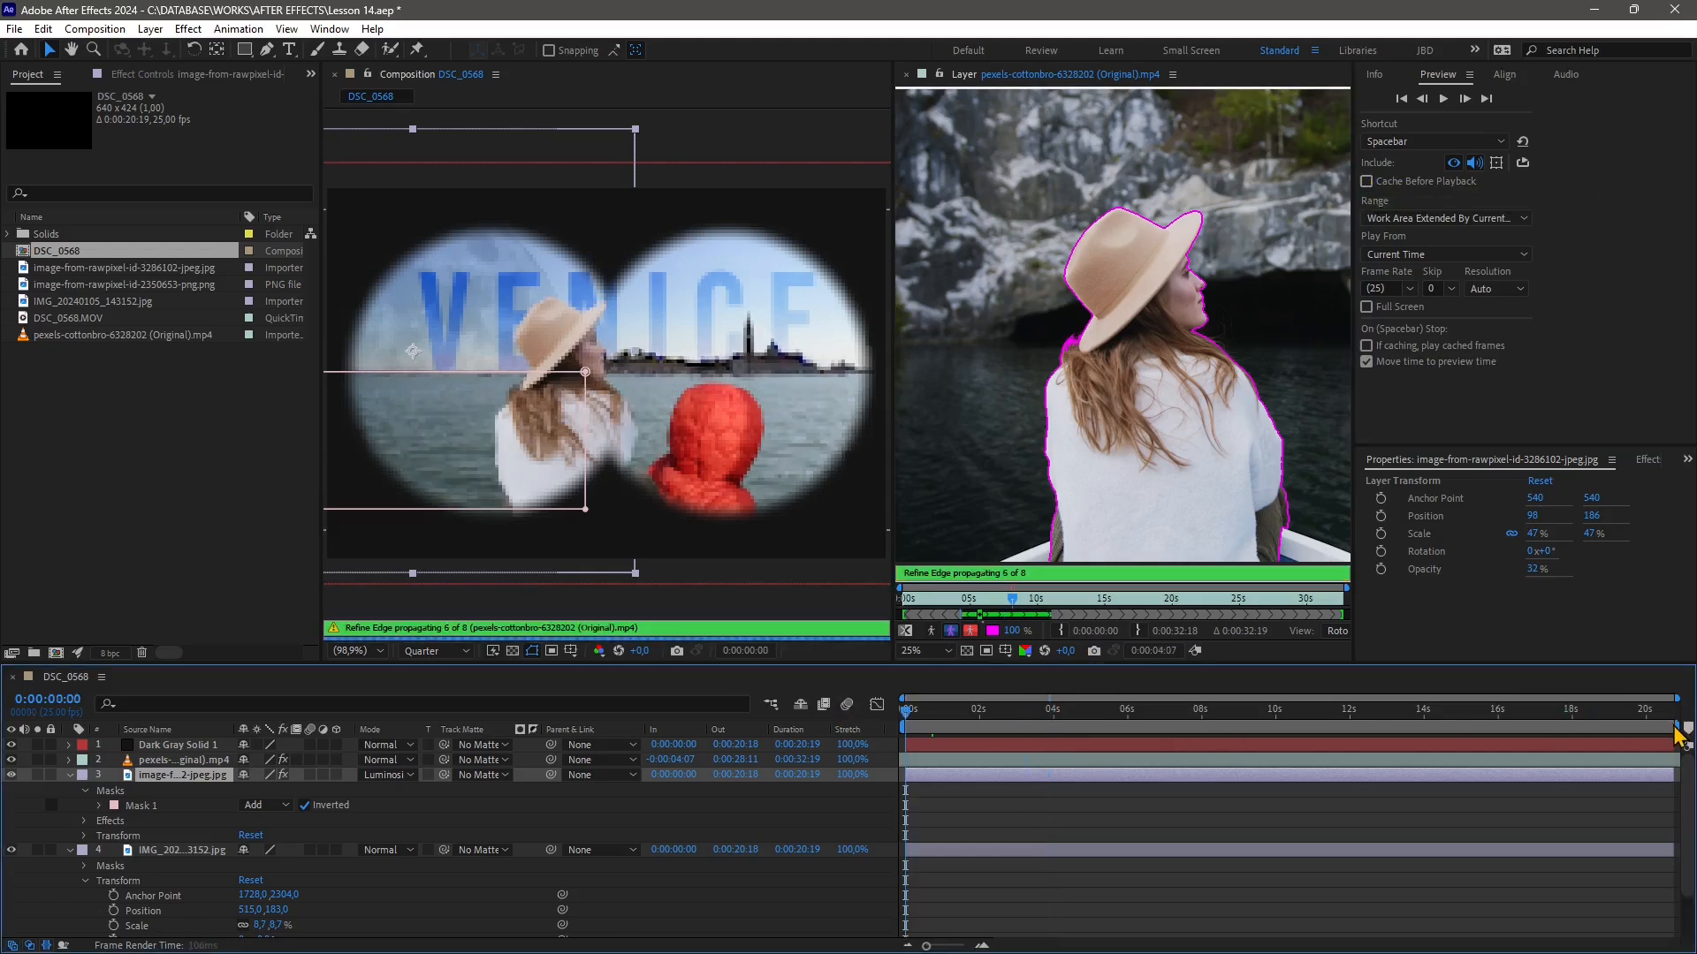
drag(1673, 738, 981, 752)
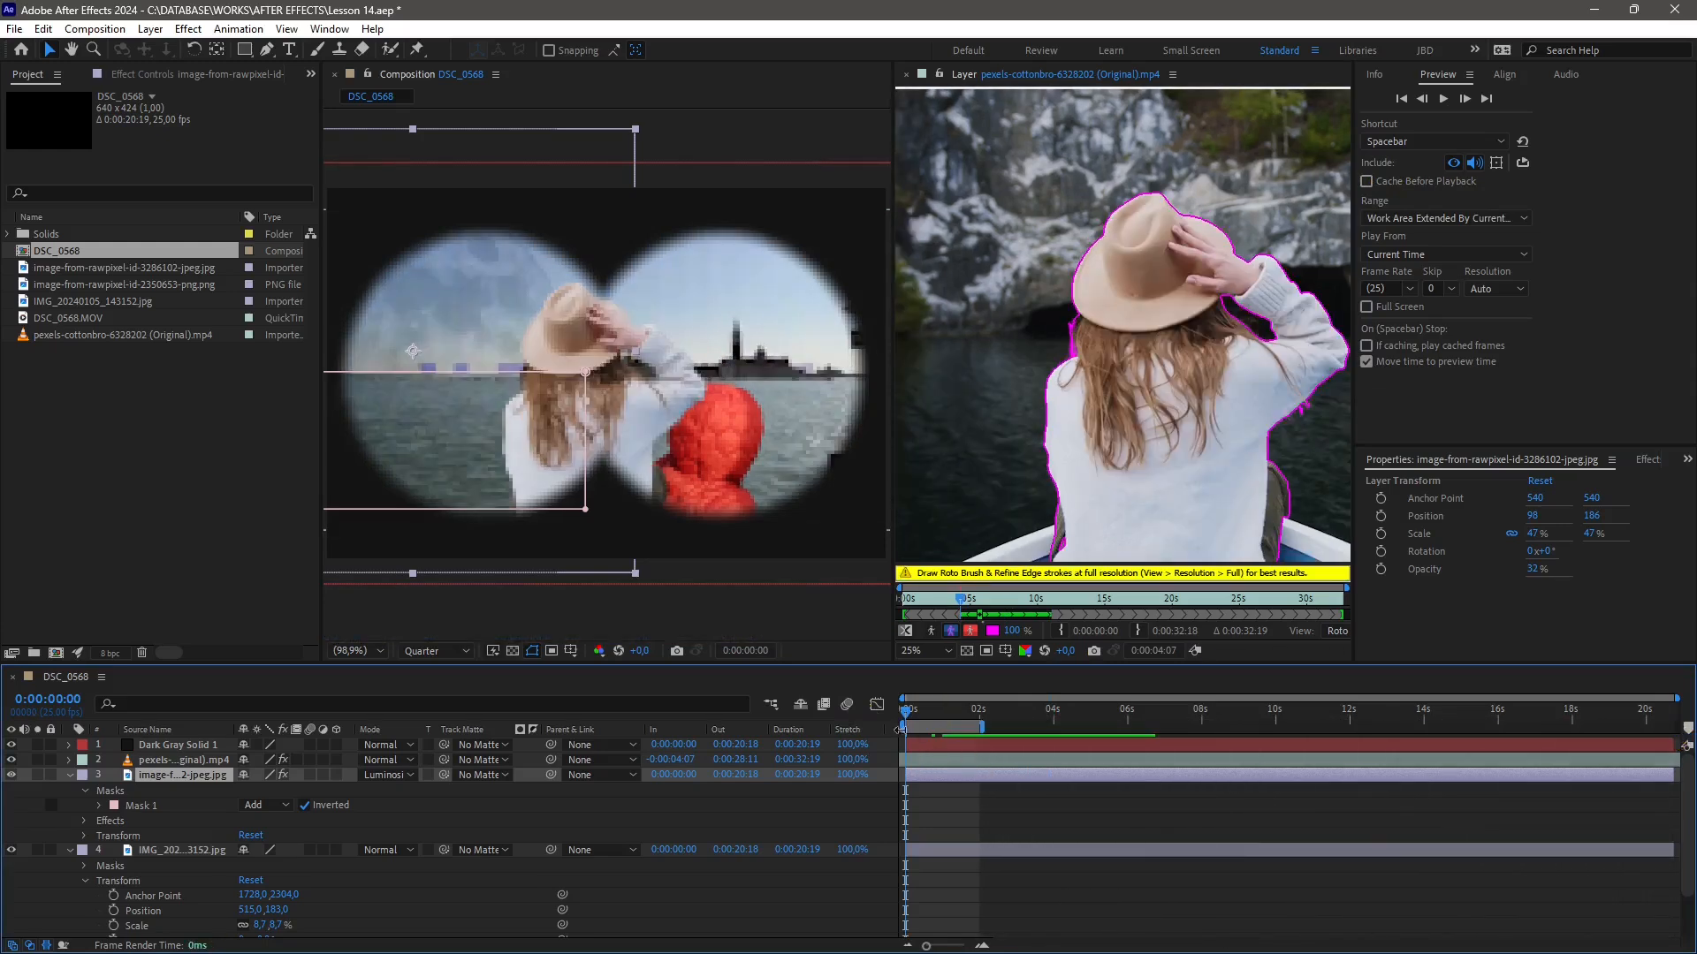
click(1369, 182)
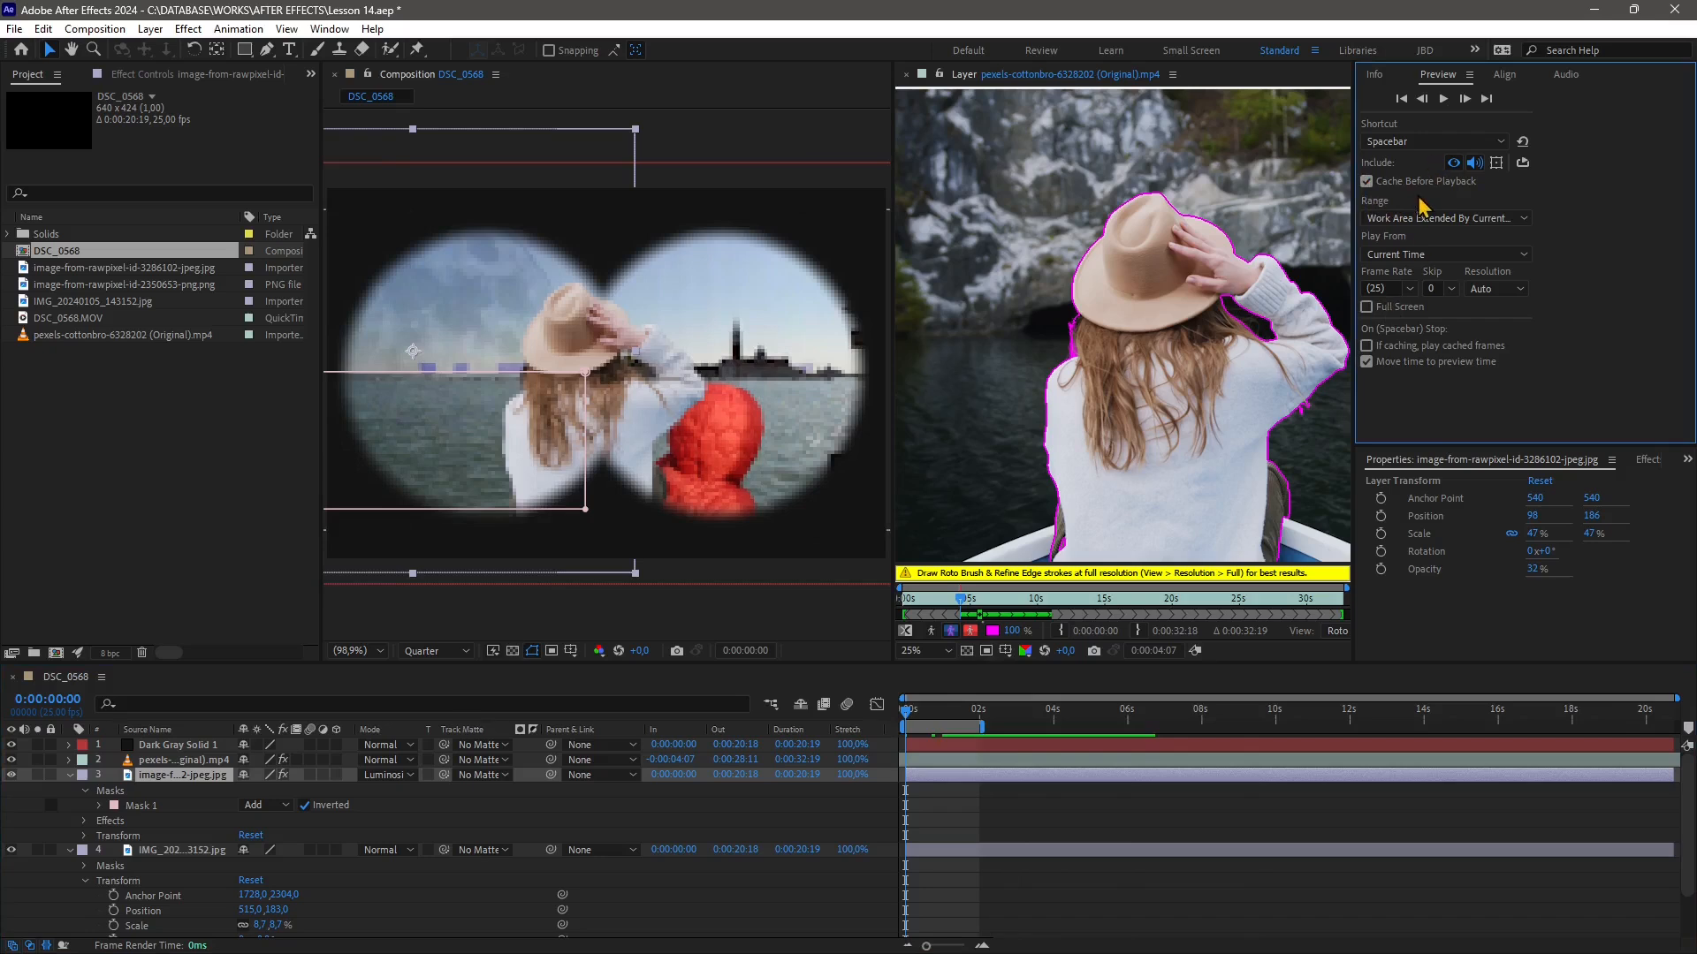
click(1442, 99)
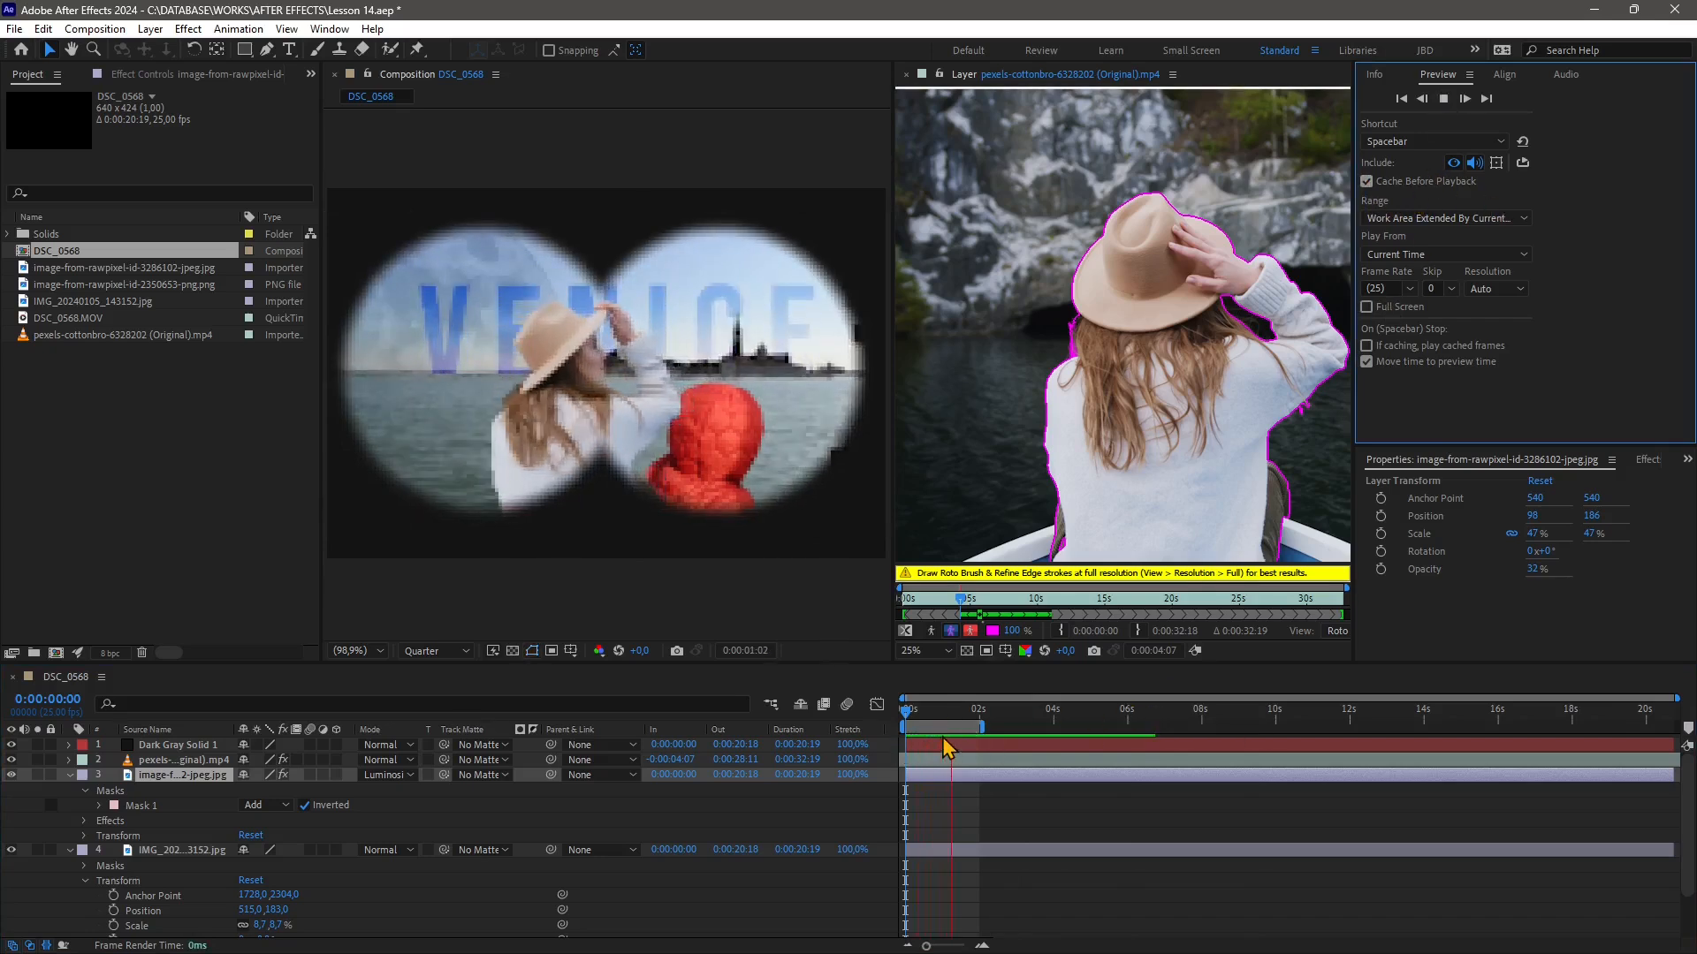
key(space)
key(Home)
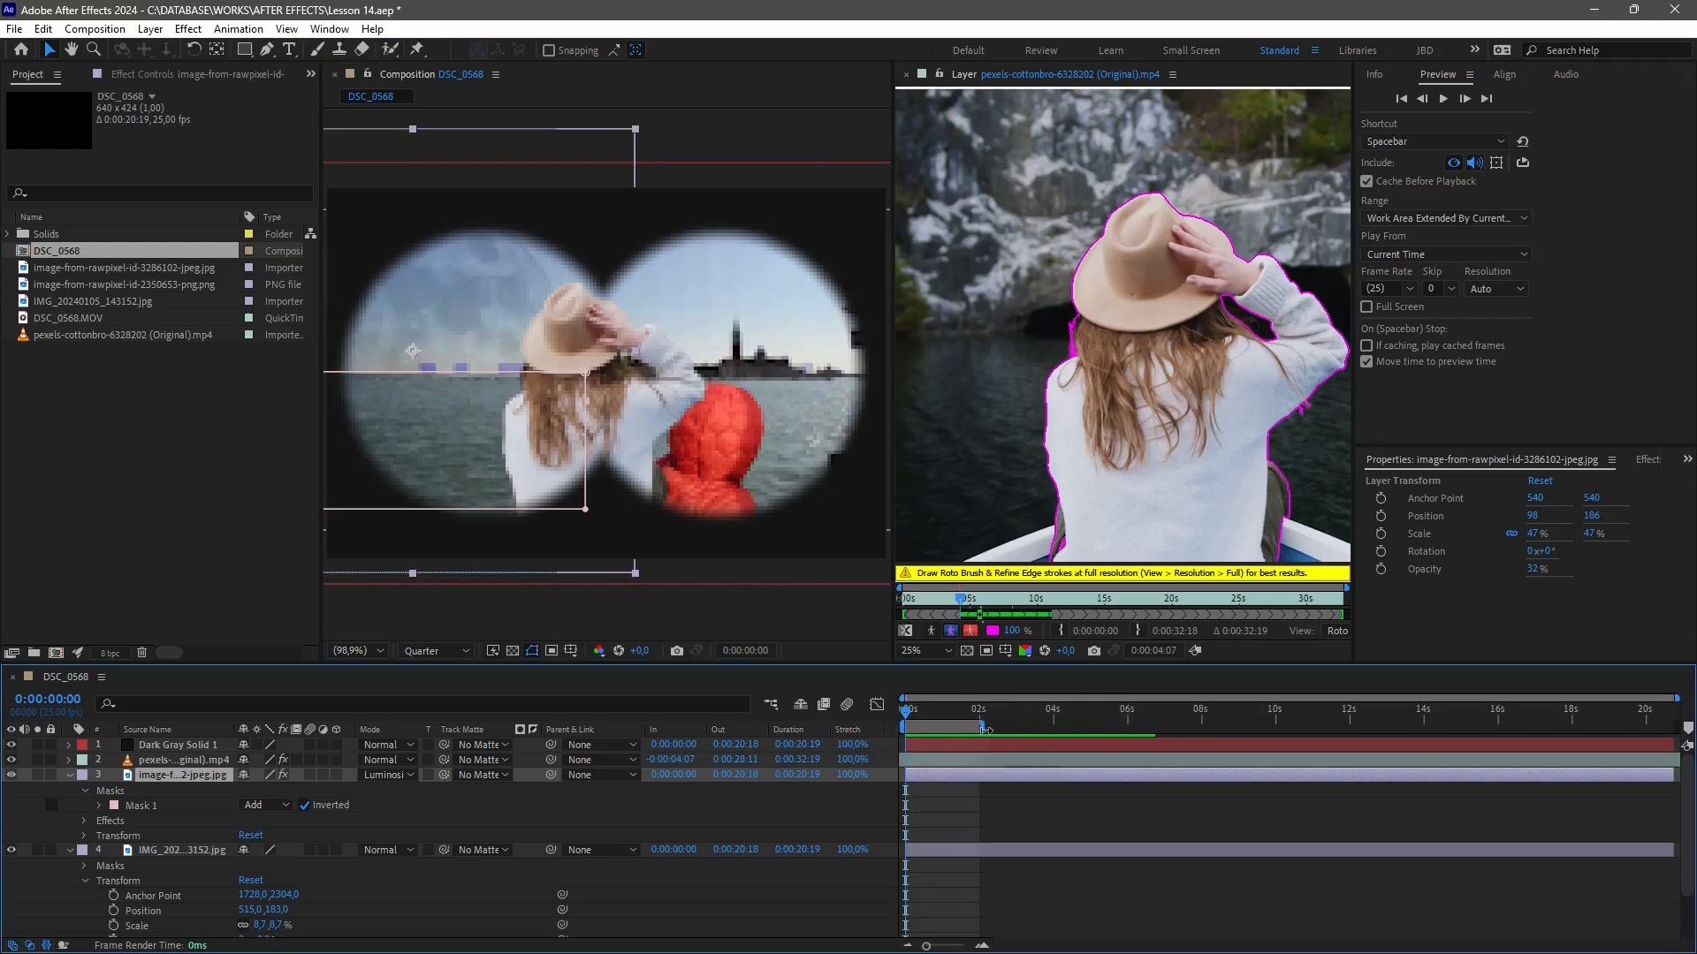
Extend the work area end to about 4 seconds
drag(980, 728, 1052, 728)
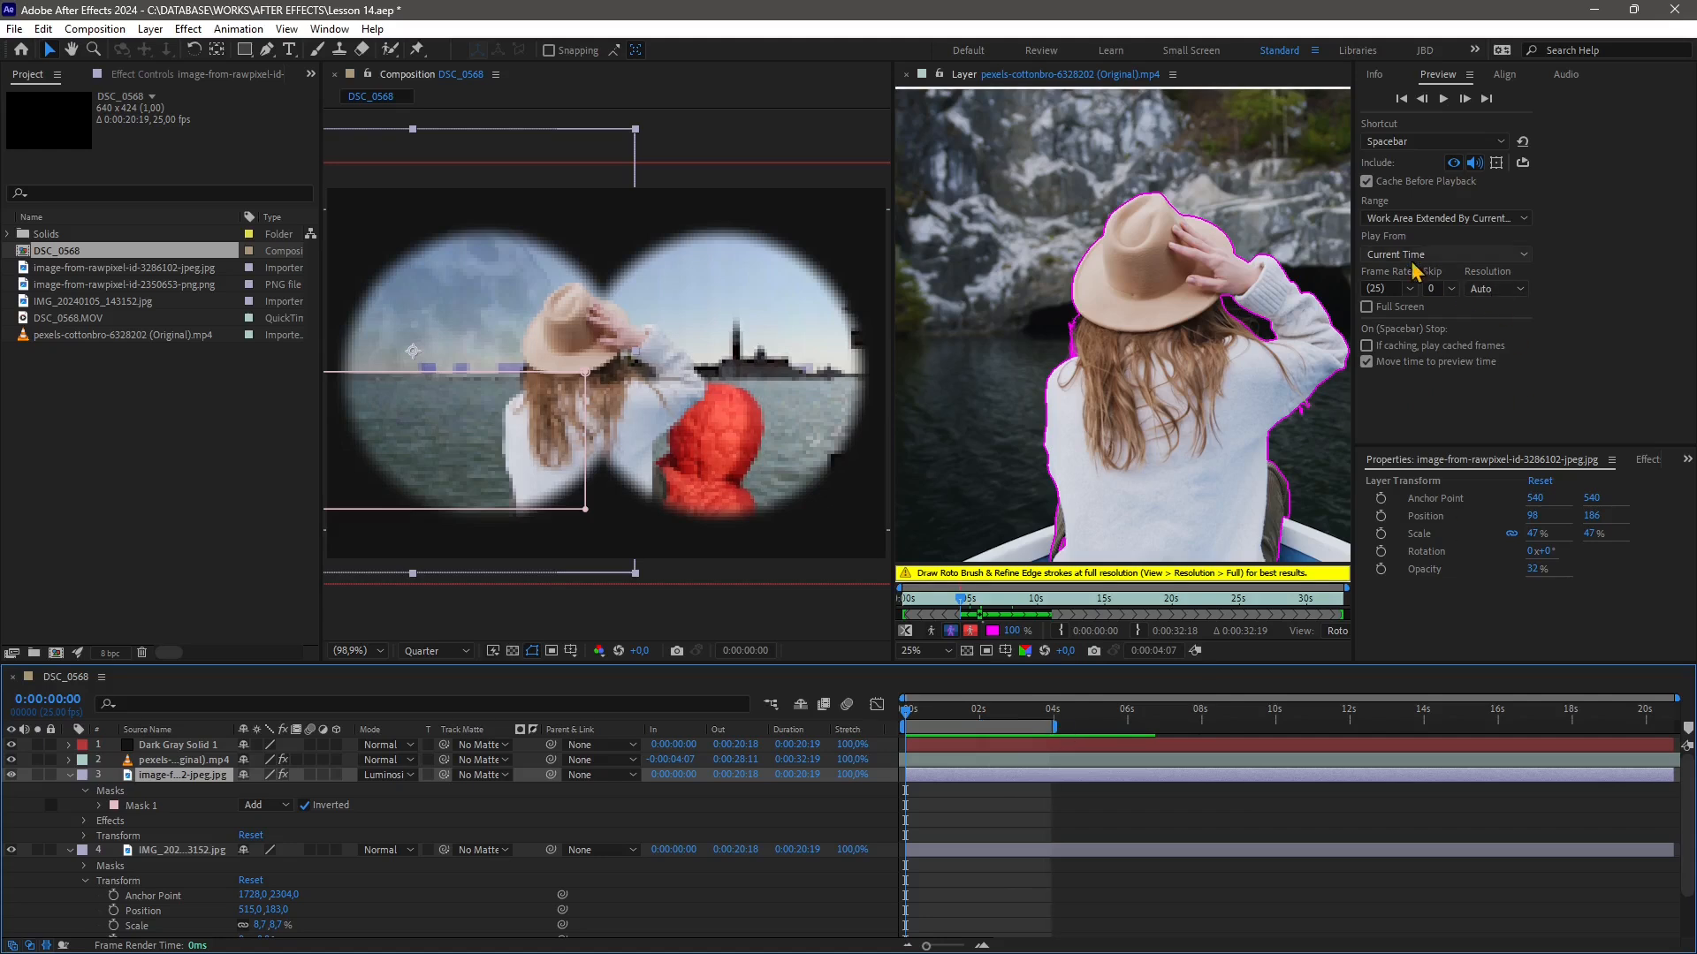
Set the preview Range to Work Area and shift the work area to span about 1 to 5 seconds
click(1405, 218)
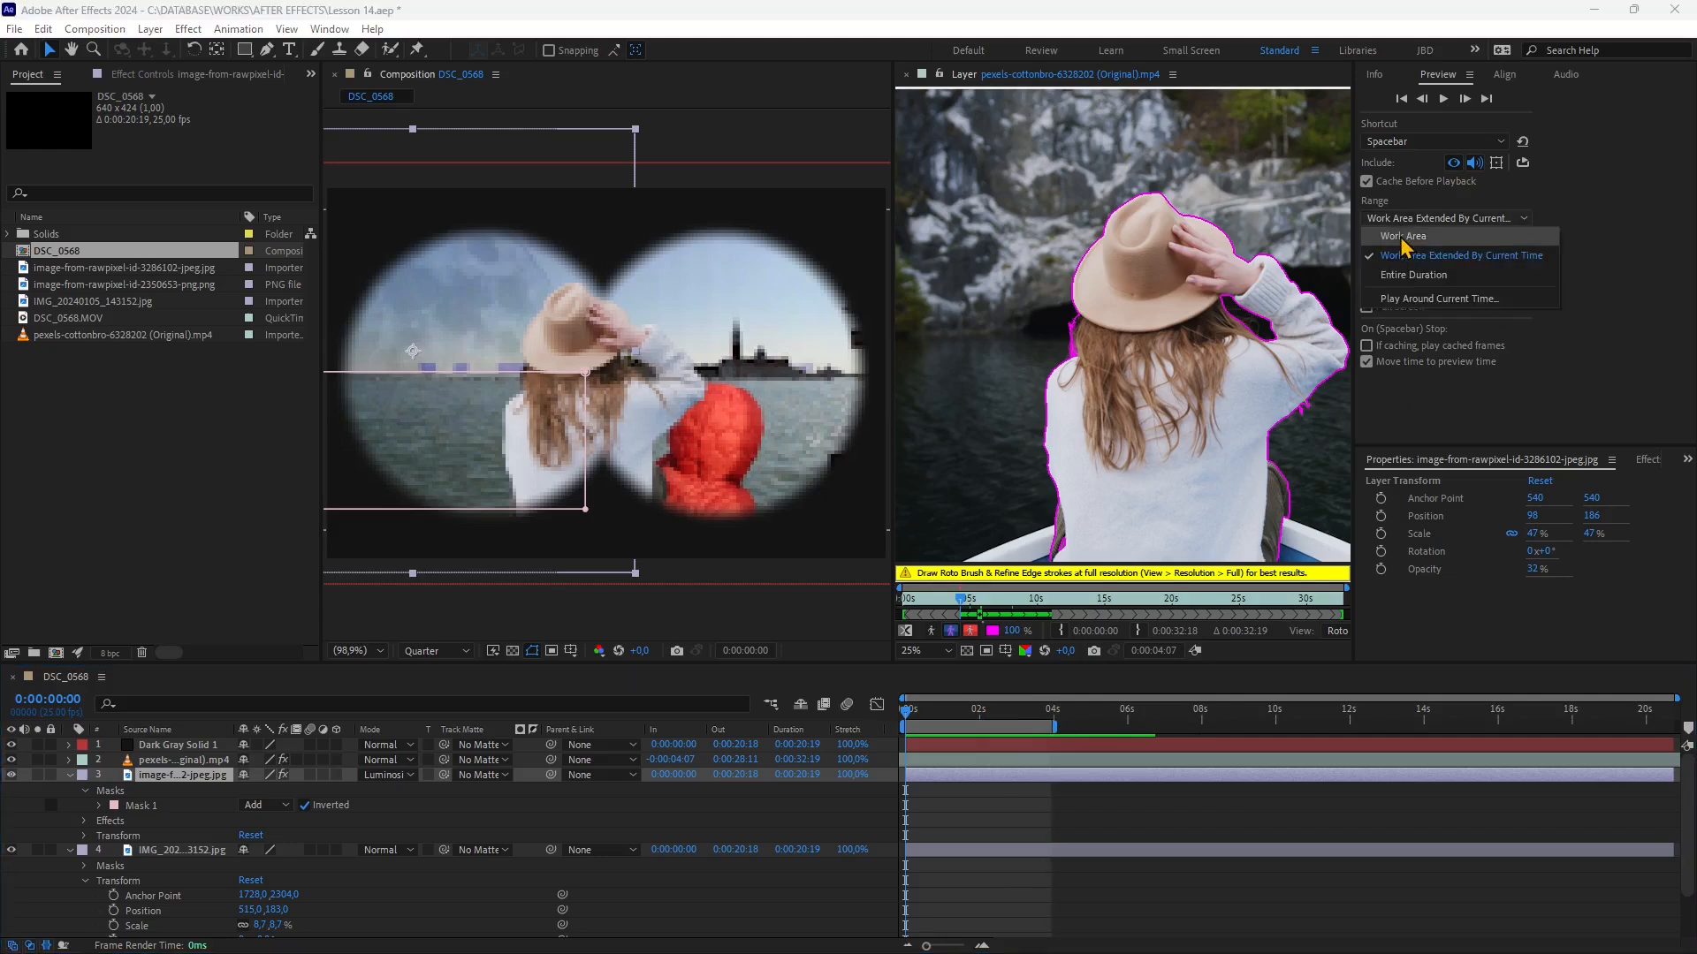
click(1405, 238)
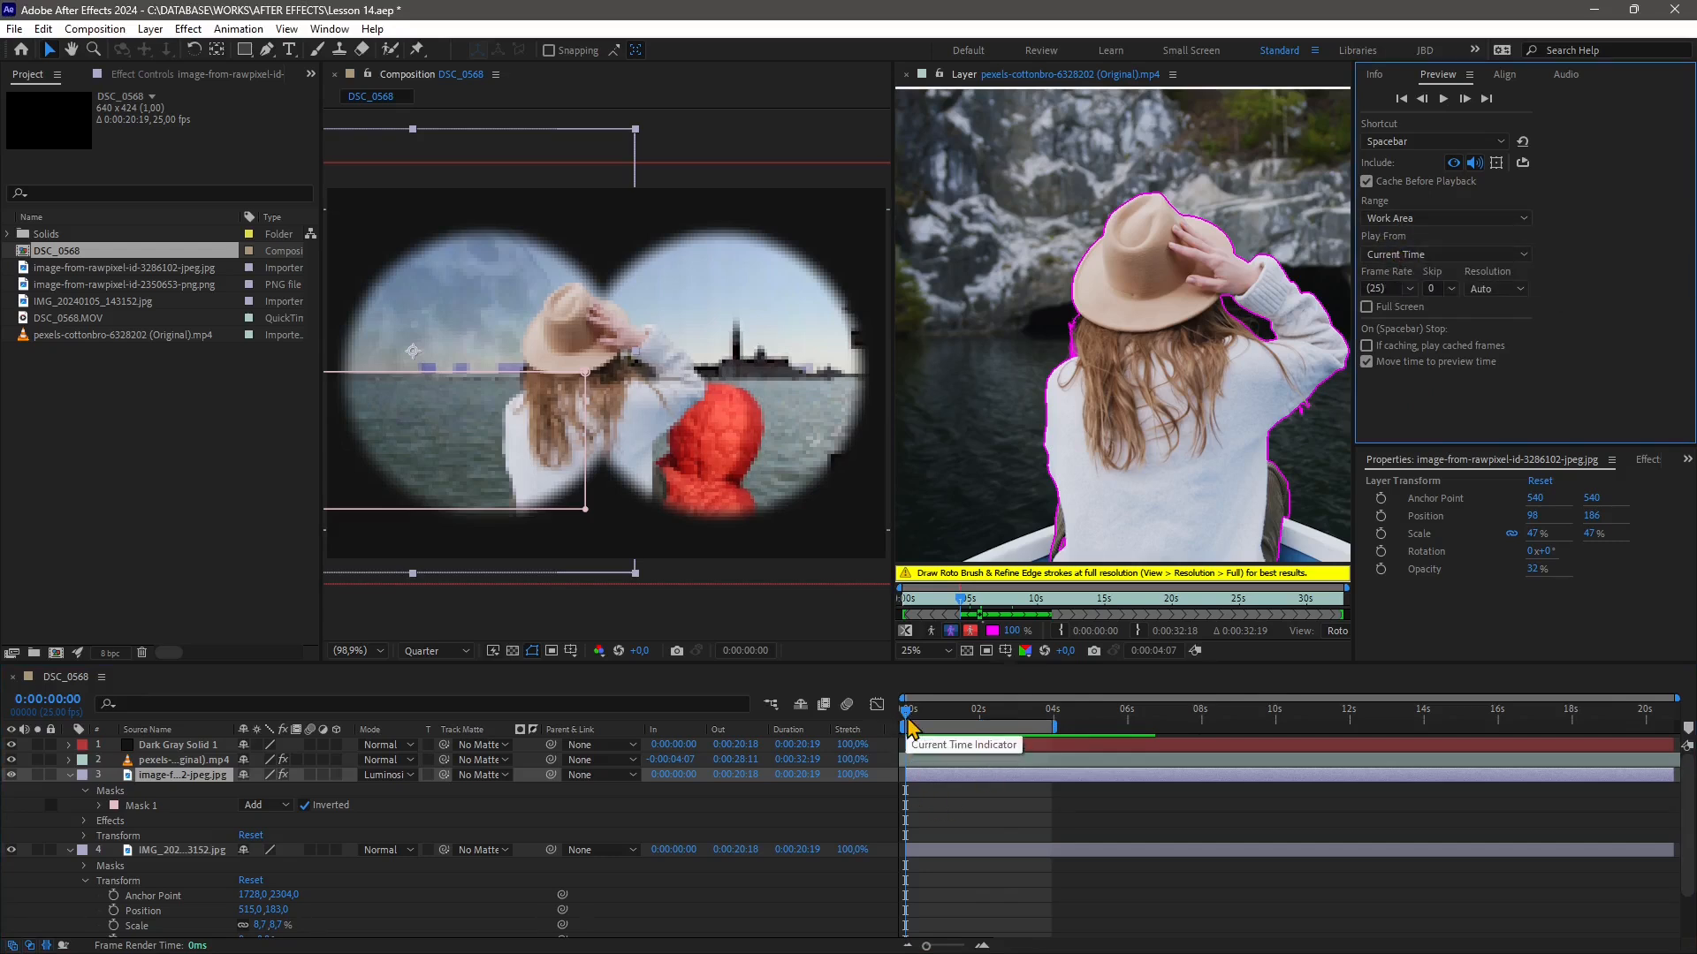
click(912, 718)
drag(915, 725, 962, 725)
Set Play From to Start Of Range and the preview Frame Rate to 15
click(1413, 254)
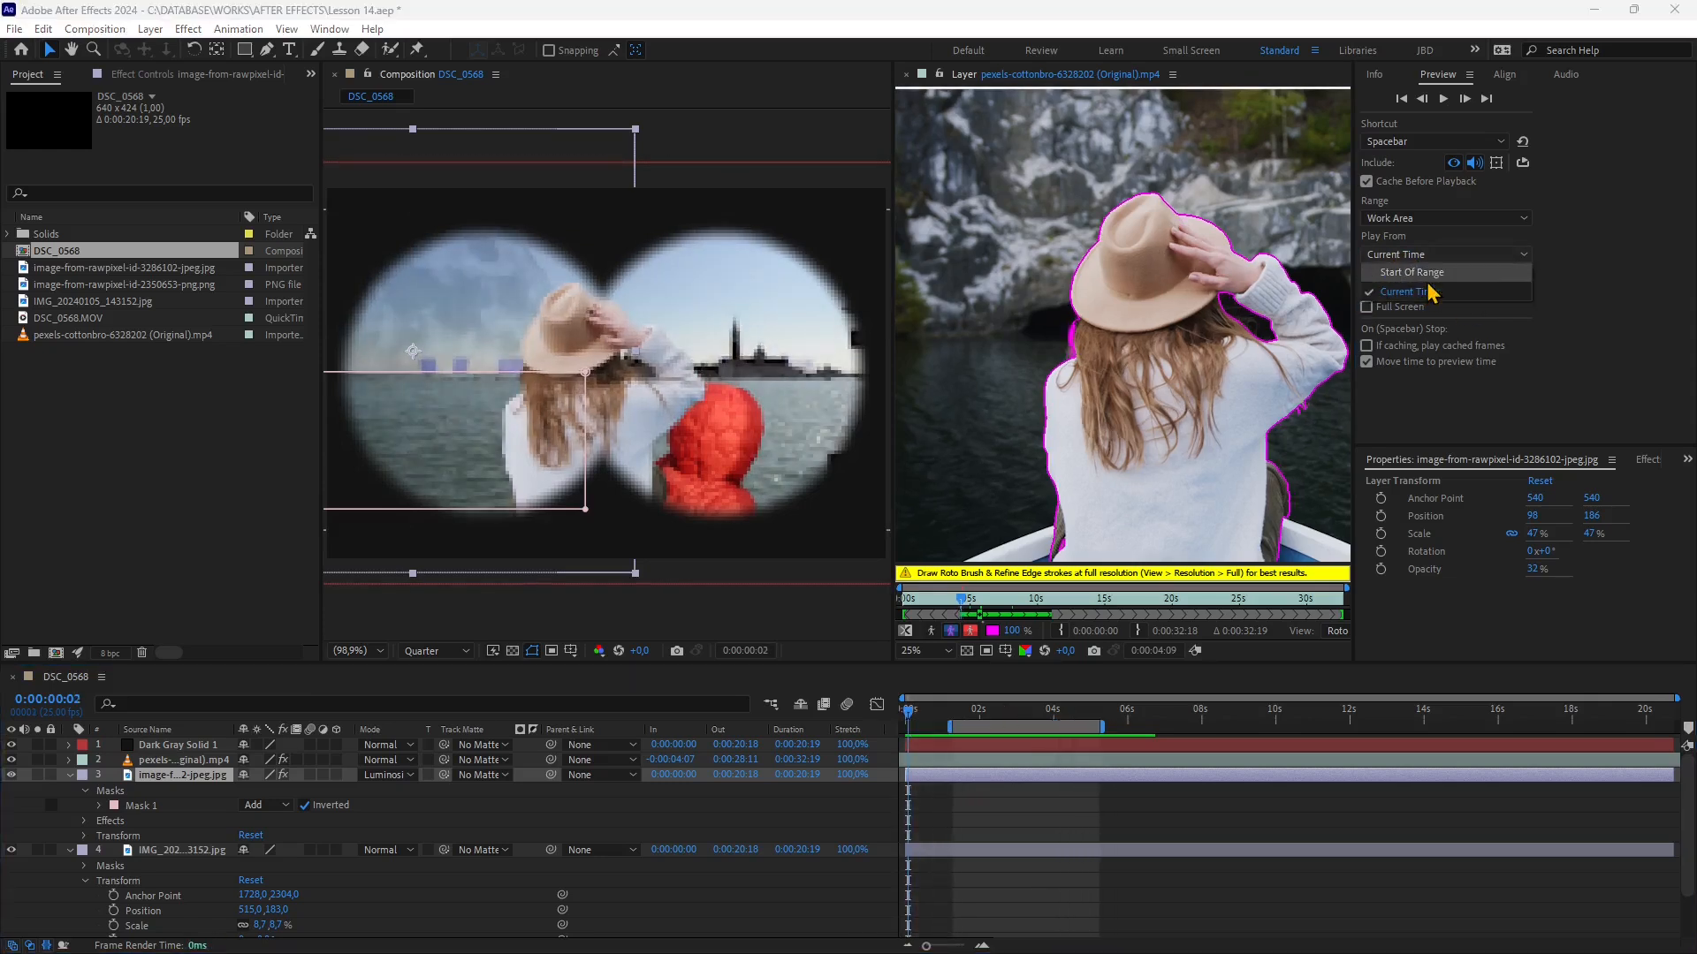
click(1399, 273)
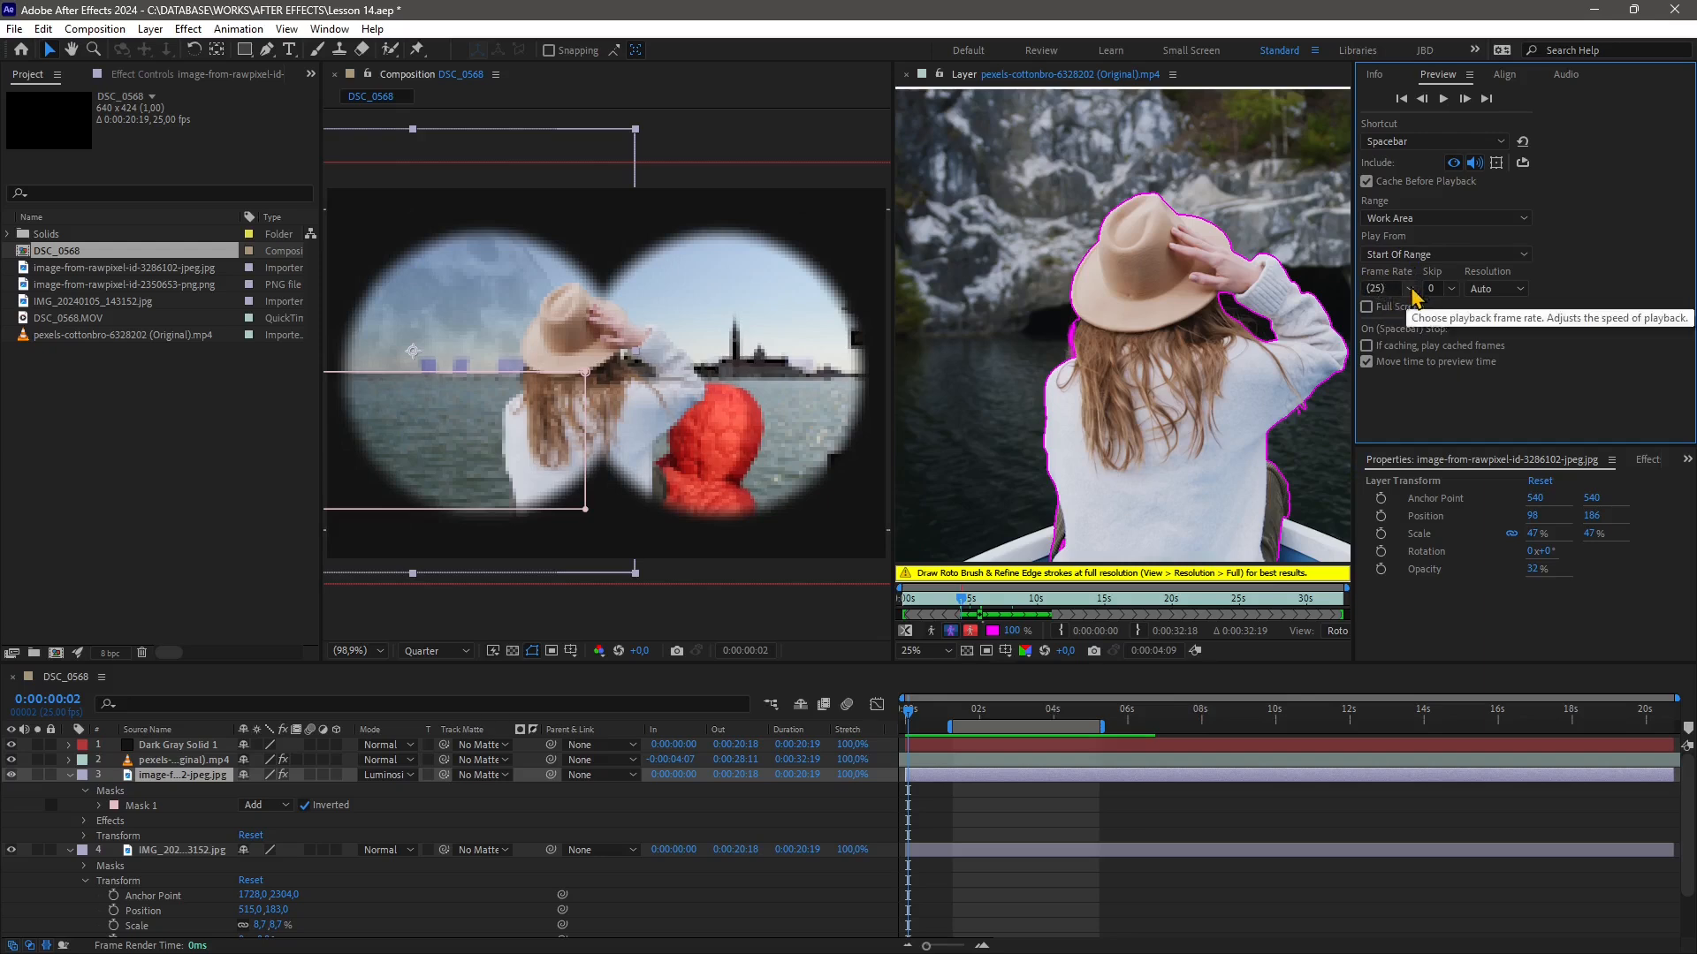
click(1410, 289)
click(1405, 332)
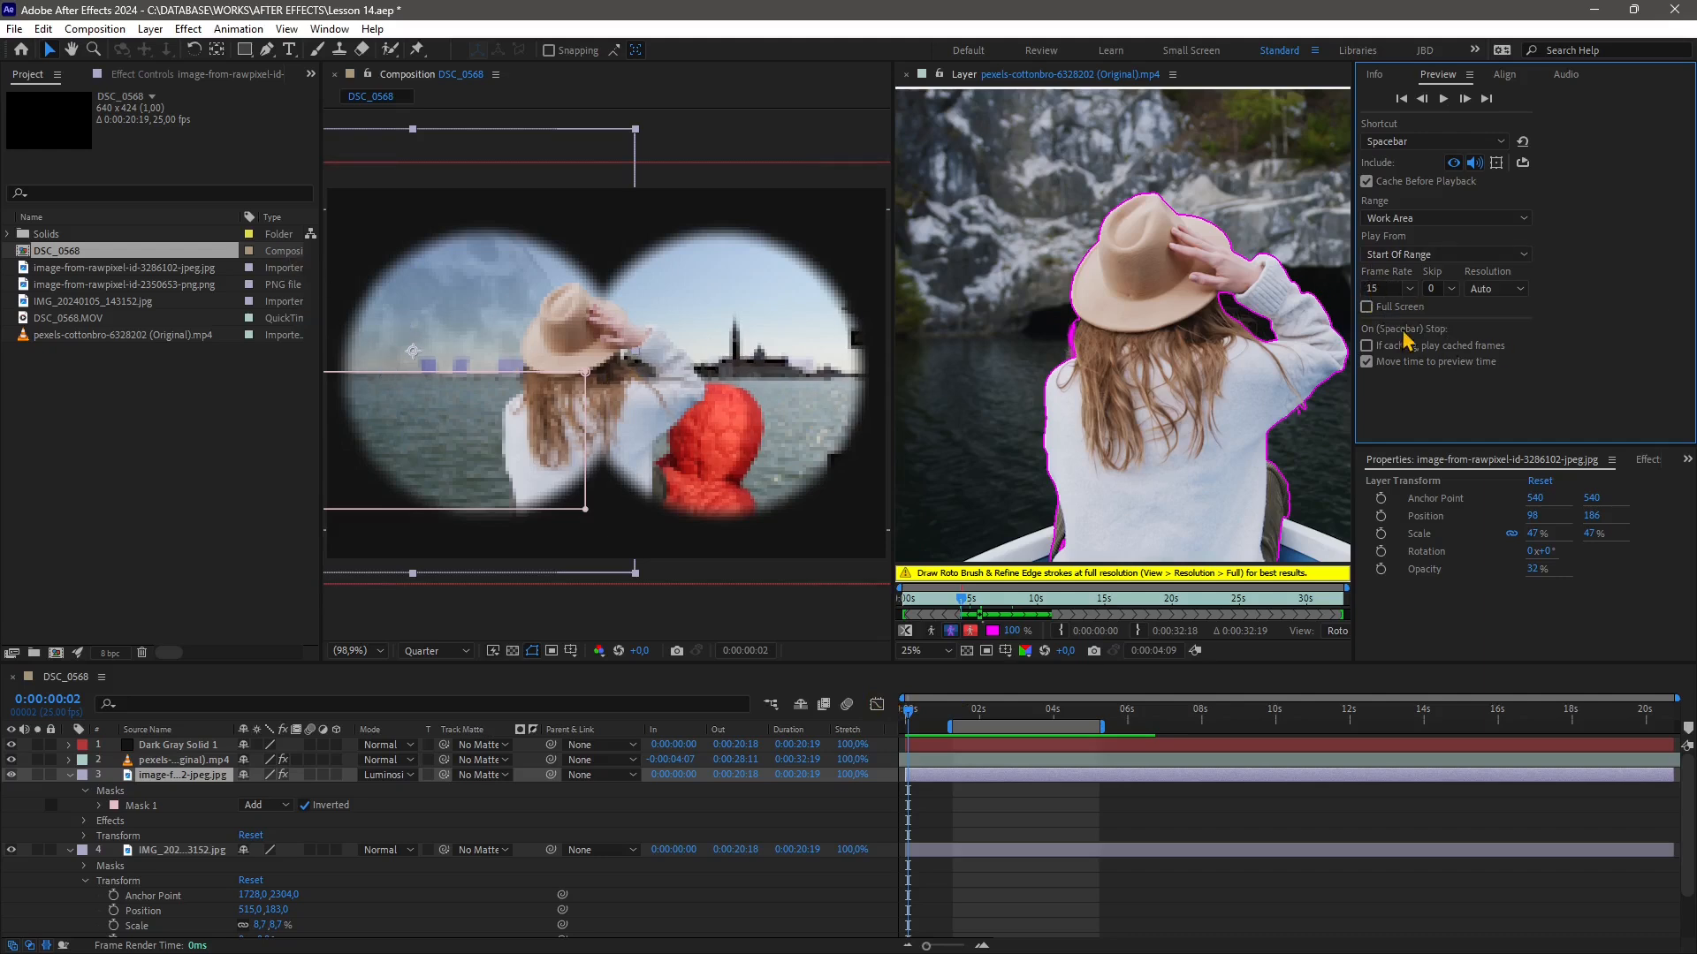
Set the preview Skip to 5 frames and the preview Resolution to Quarter
click(1450, 291)
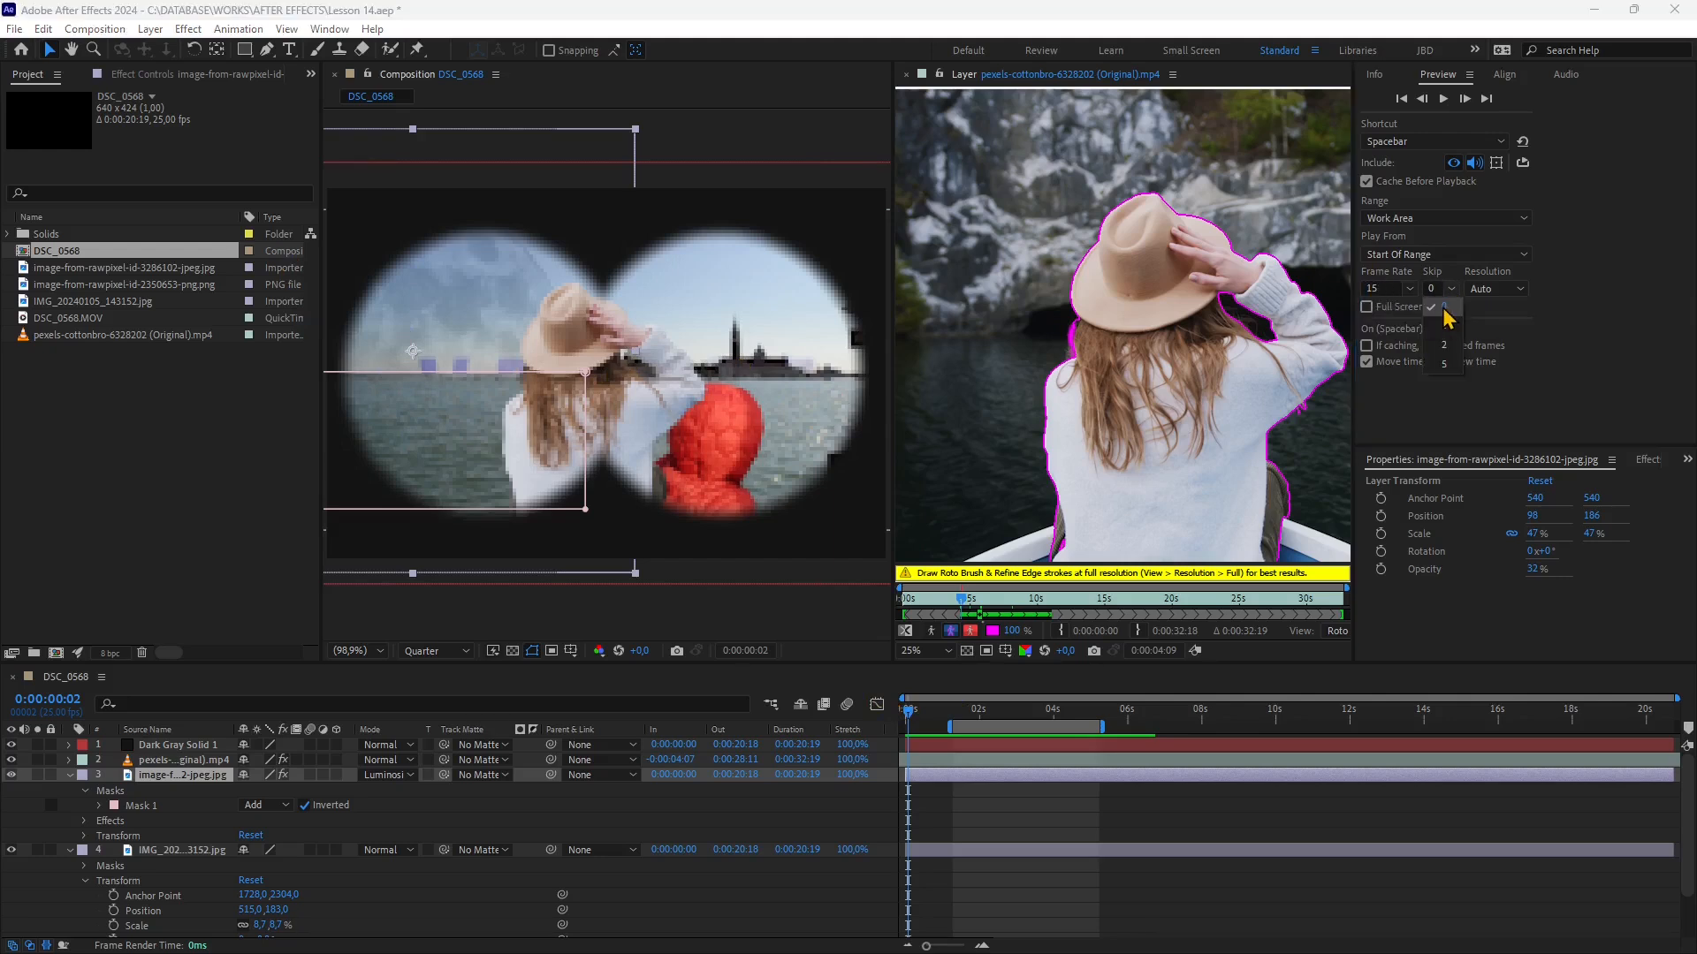
click(1446, 364)
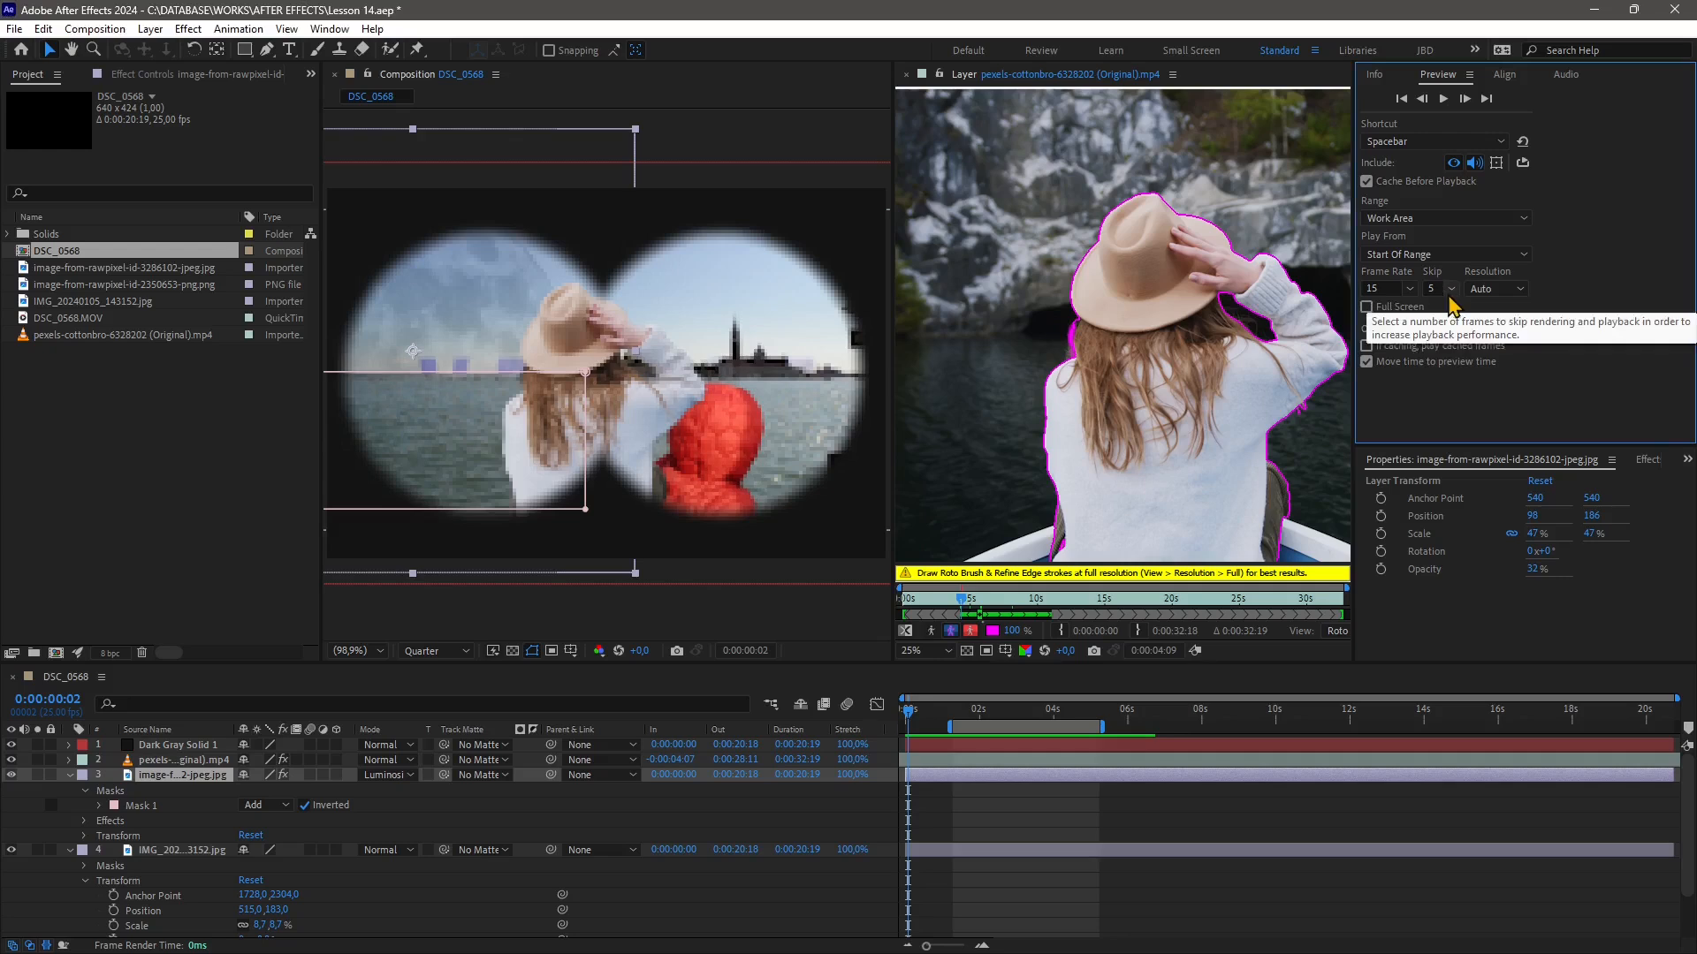
click(1443, 290)
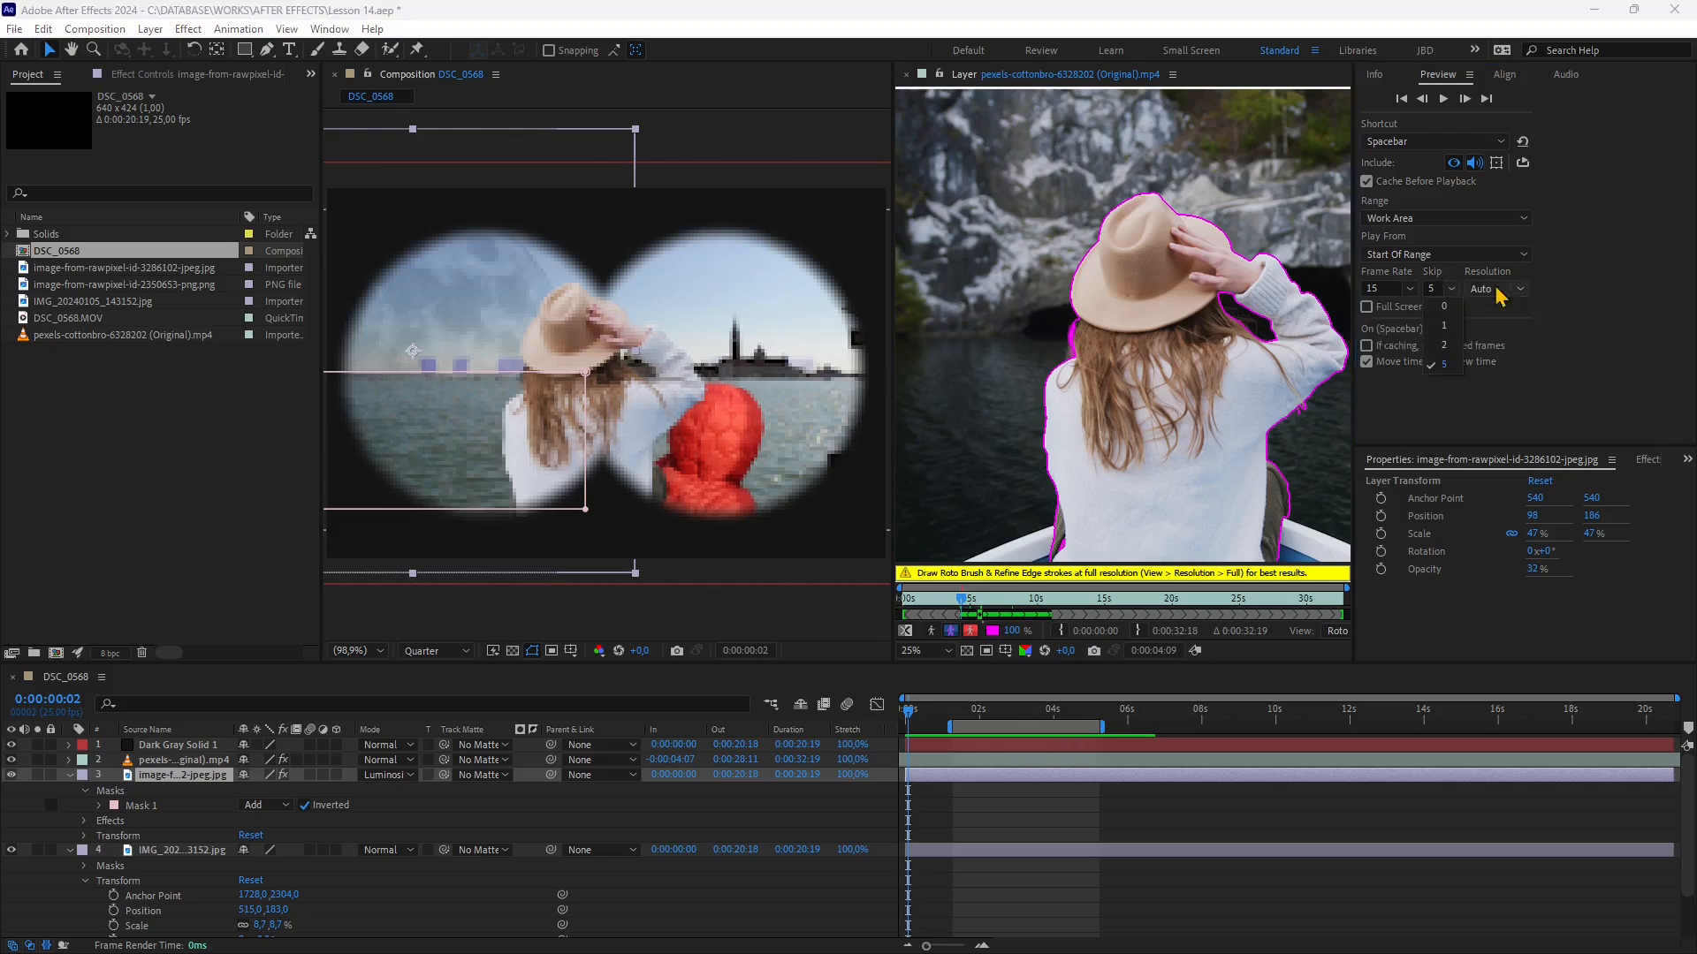
click(1484, 289)
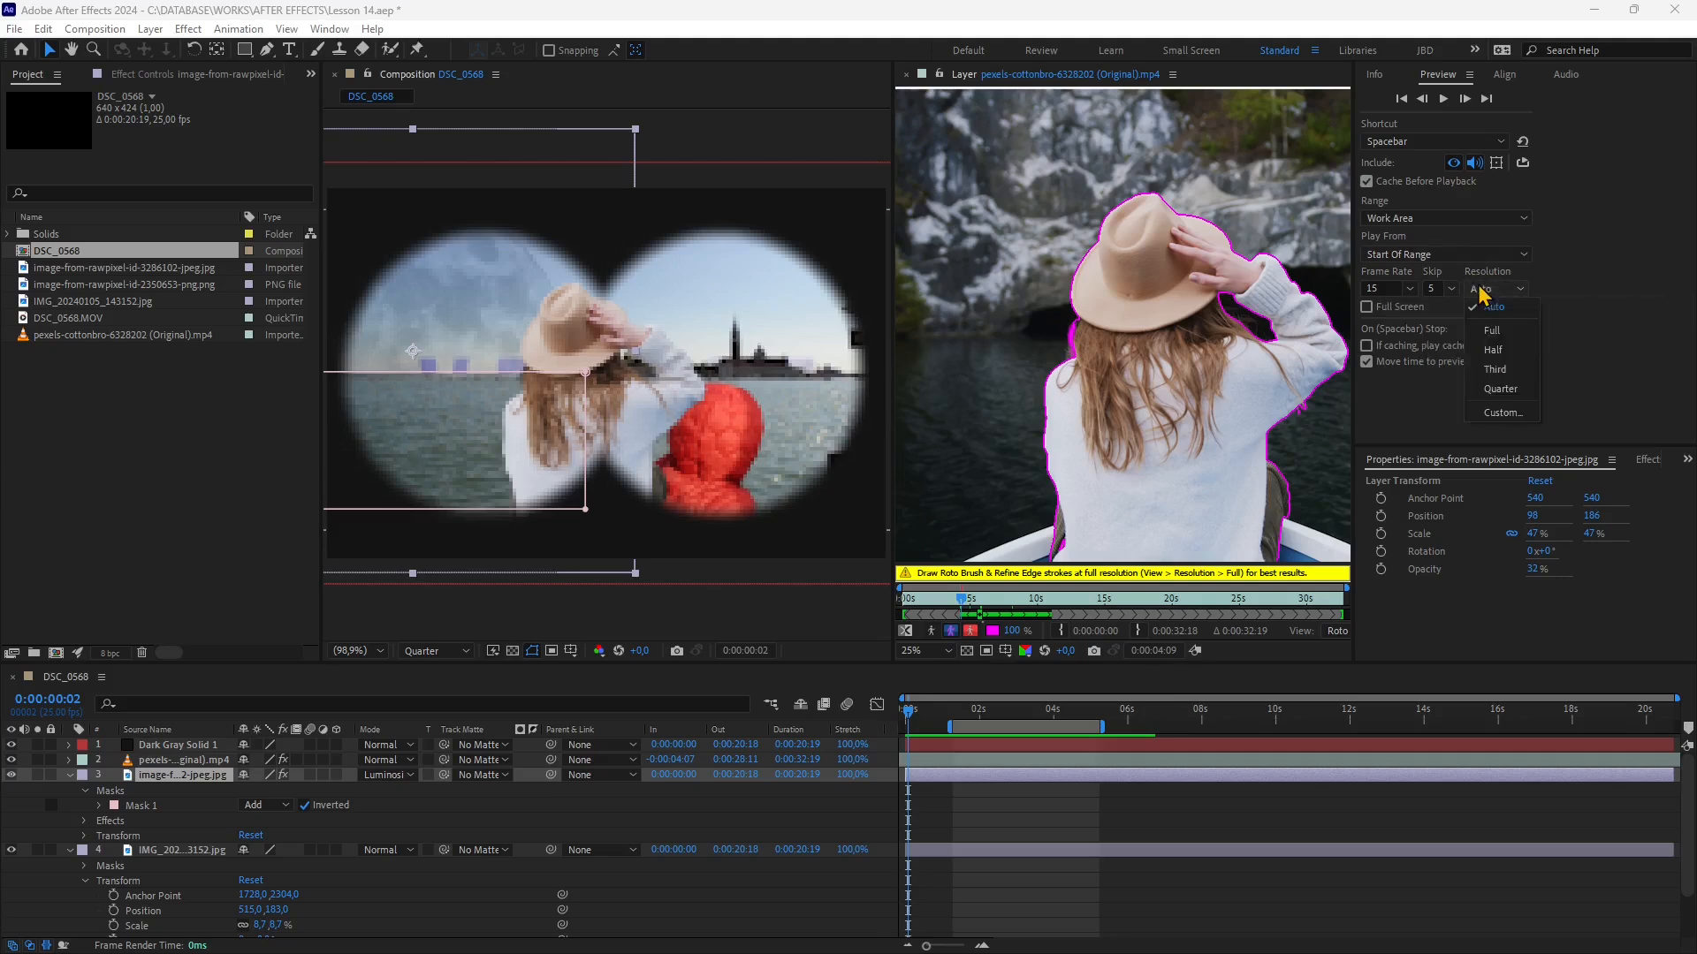
click(1500, 392)
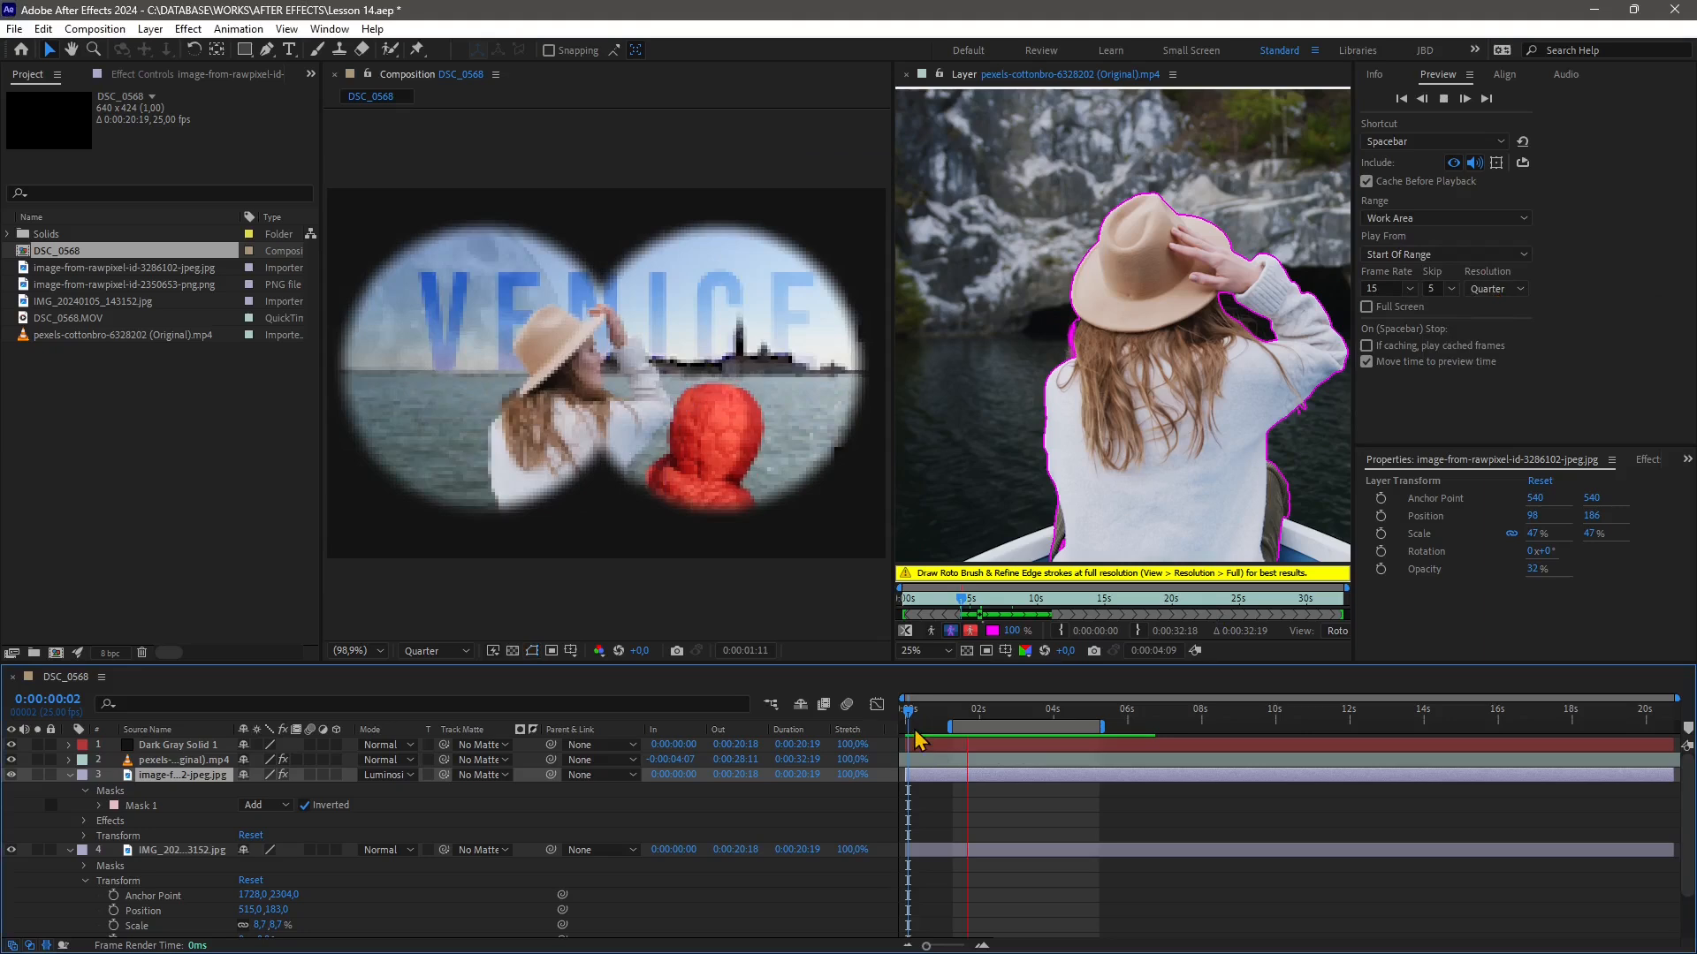
Move the work area to span about 8 to 12 seconds and set the current time near 7 seconds
mouse_move(914, 723)
mouse_down()
mouse_move(979, 778)
mouse_move(1255, 718)
mouse_up()
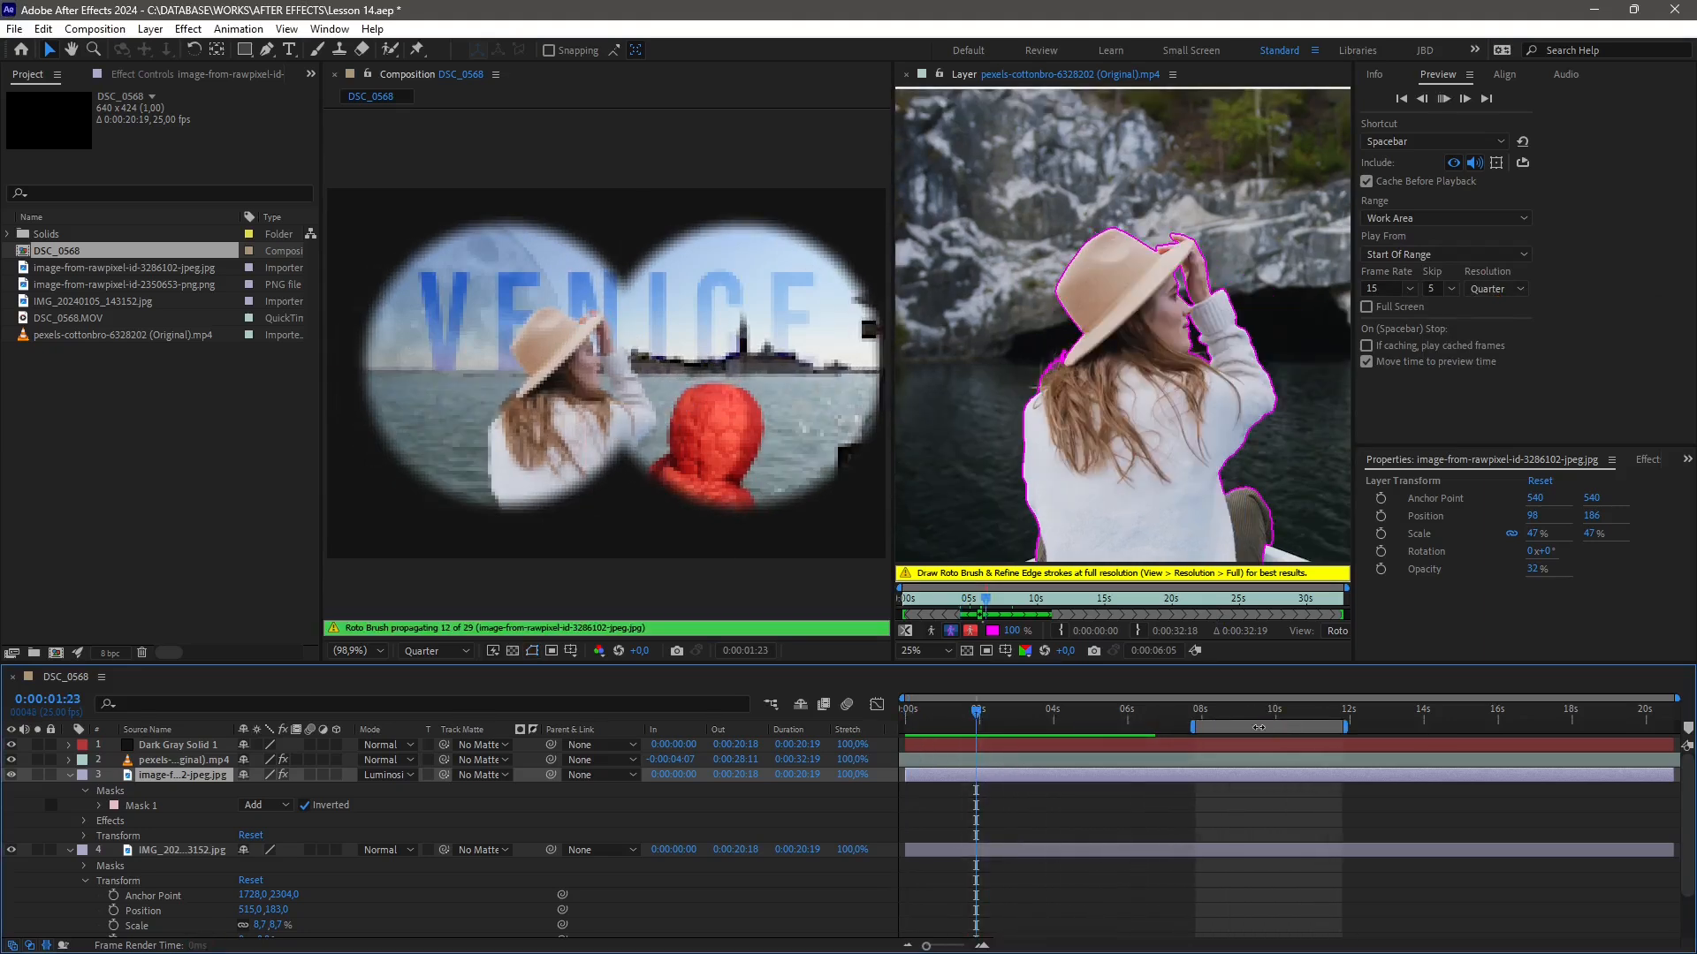
click(1199, 715)
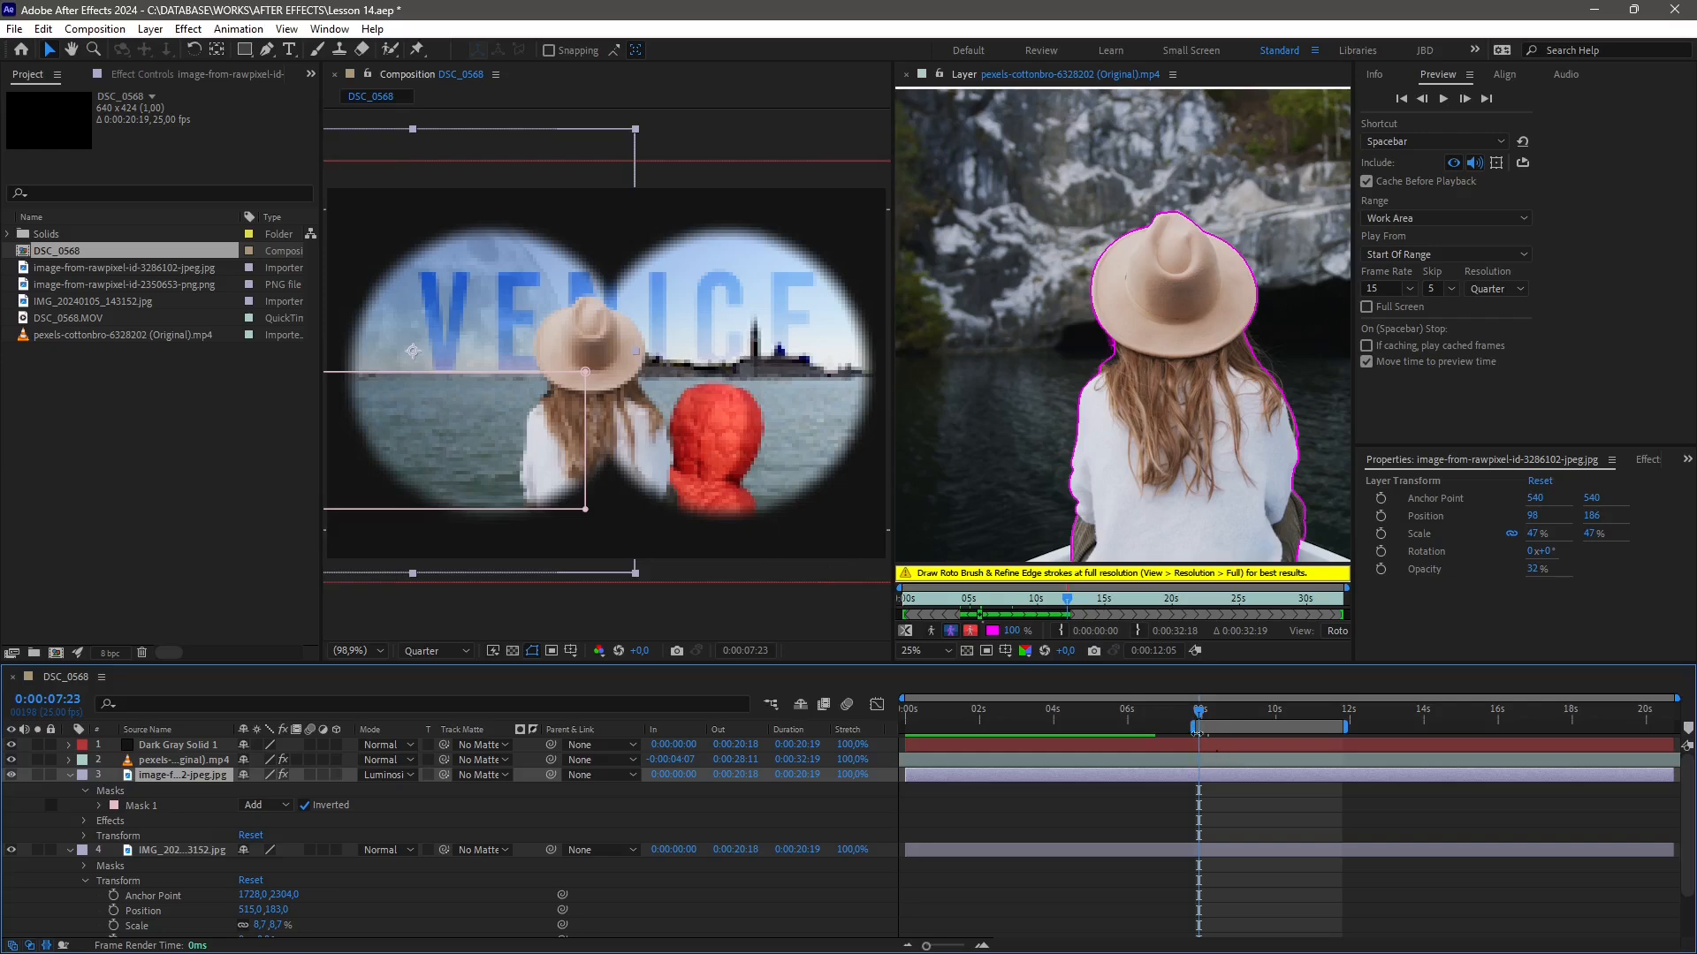
Hide the pexels video, Dark Gray Solid and IMG_2024 image layers, then preview the composition
click(10, 760)
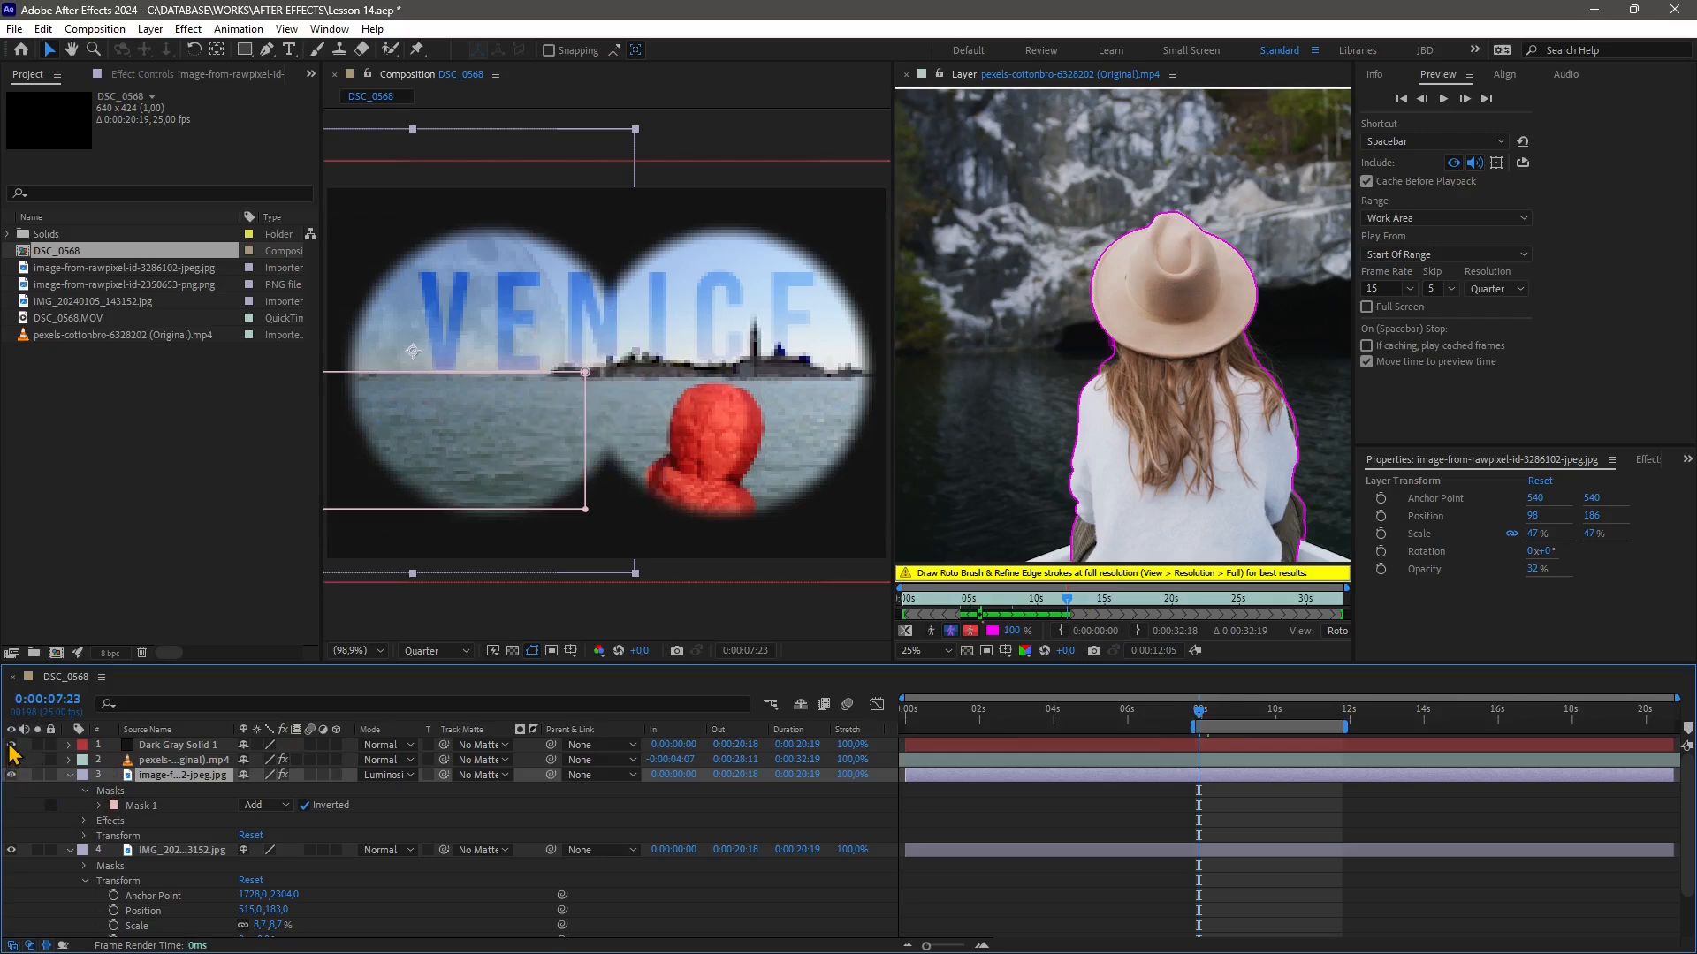
click(10, 744)
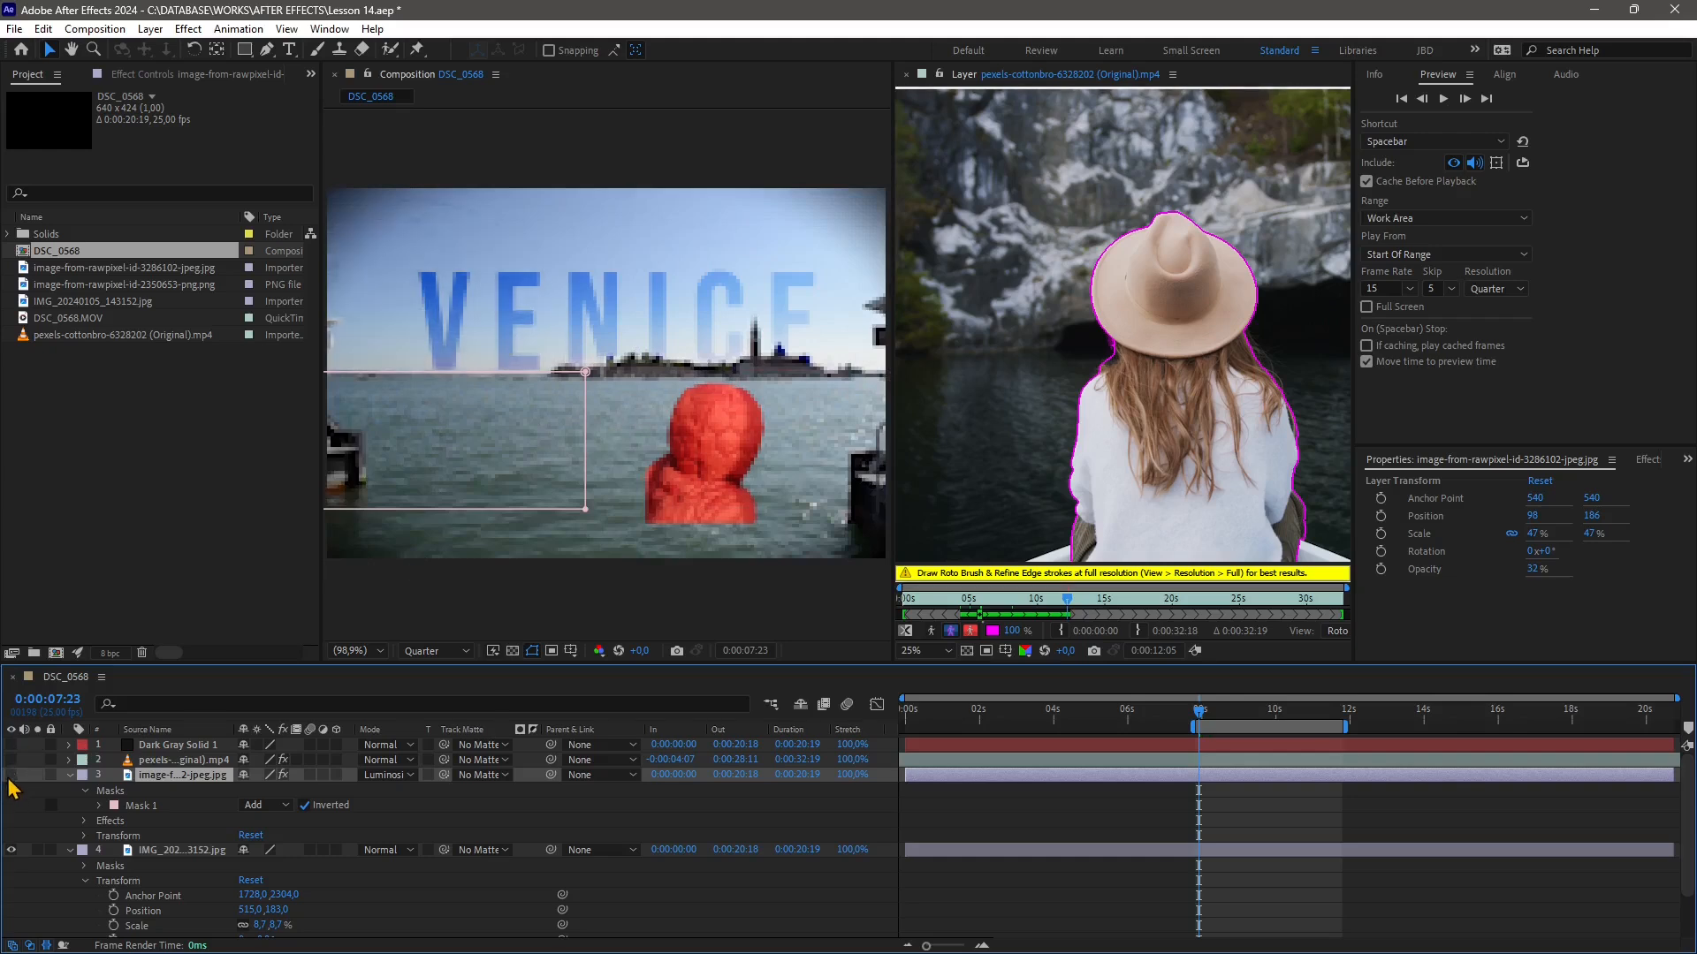
scroll(44, 848, down, 1)
scroll(51, 855, down, 1)
click(10, 794)
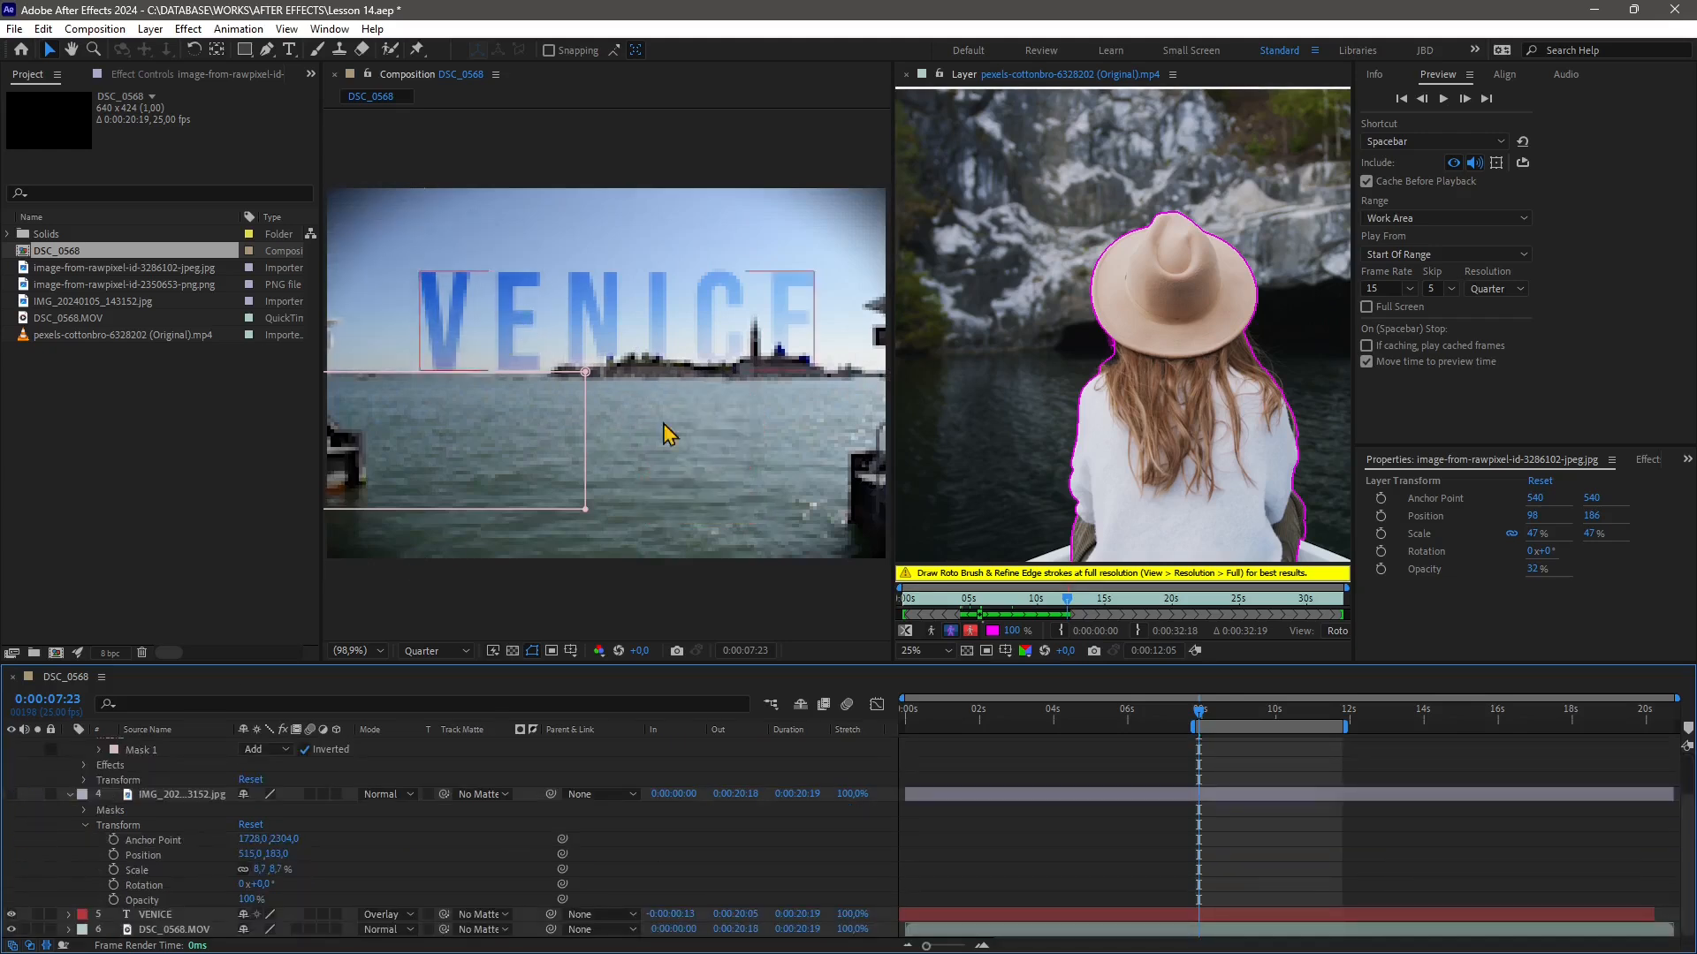
key(space)
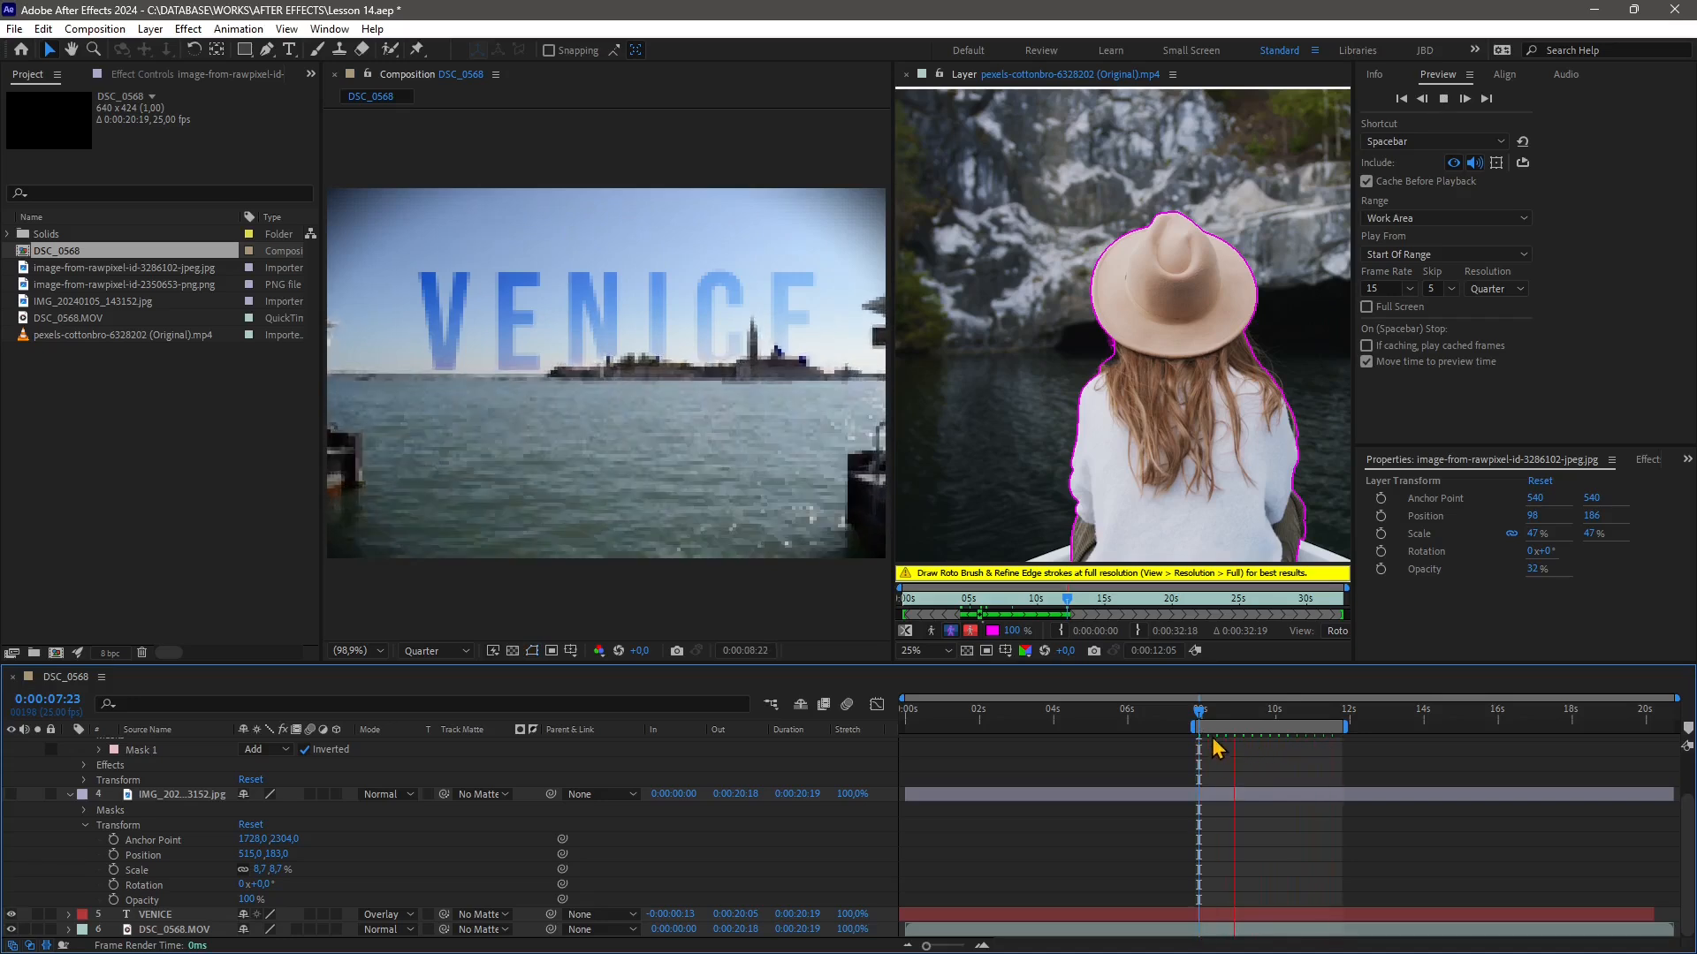
key(space)
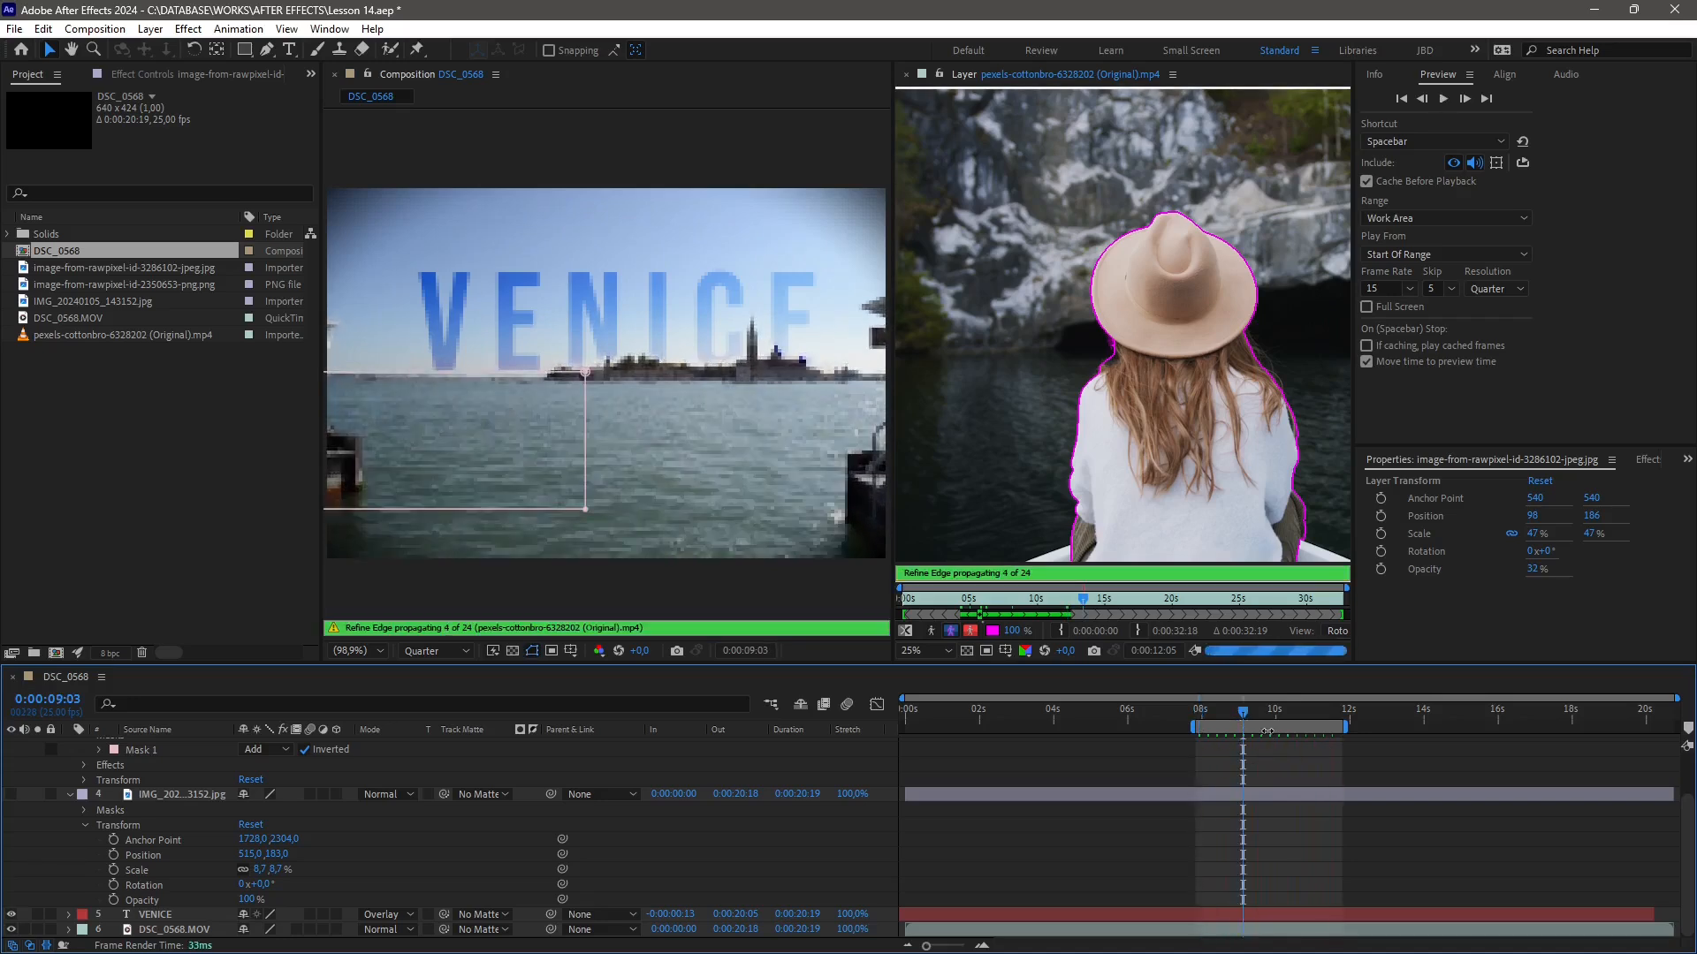
Reposition the work area to span about 4.5 to 8.5 seconds and set the preview Frame Rate to 25
drag(1275, 729, 985, 730)
click(1367, 347)
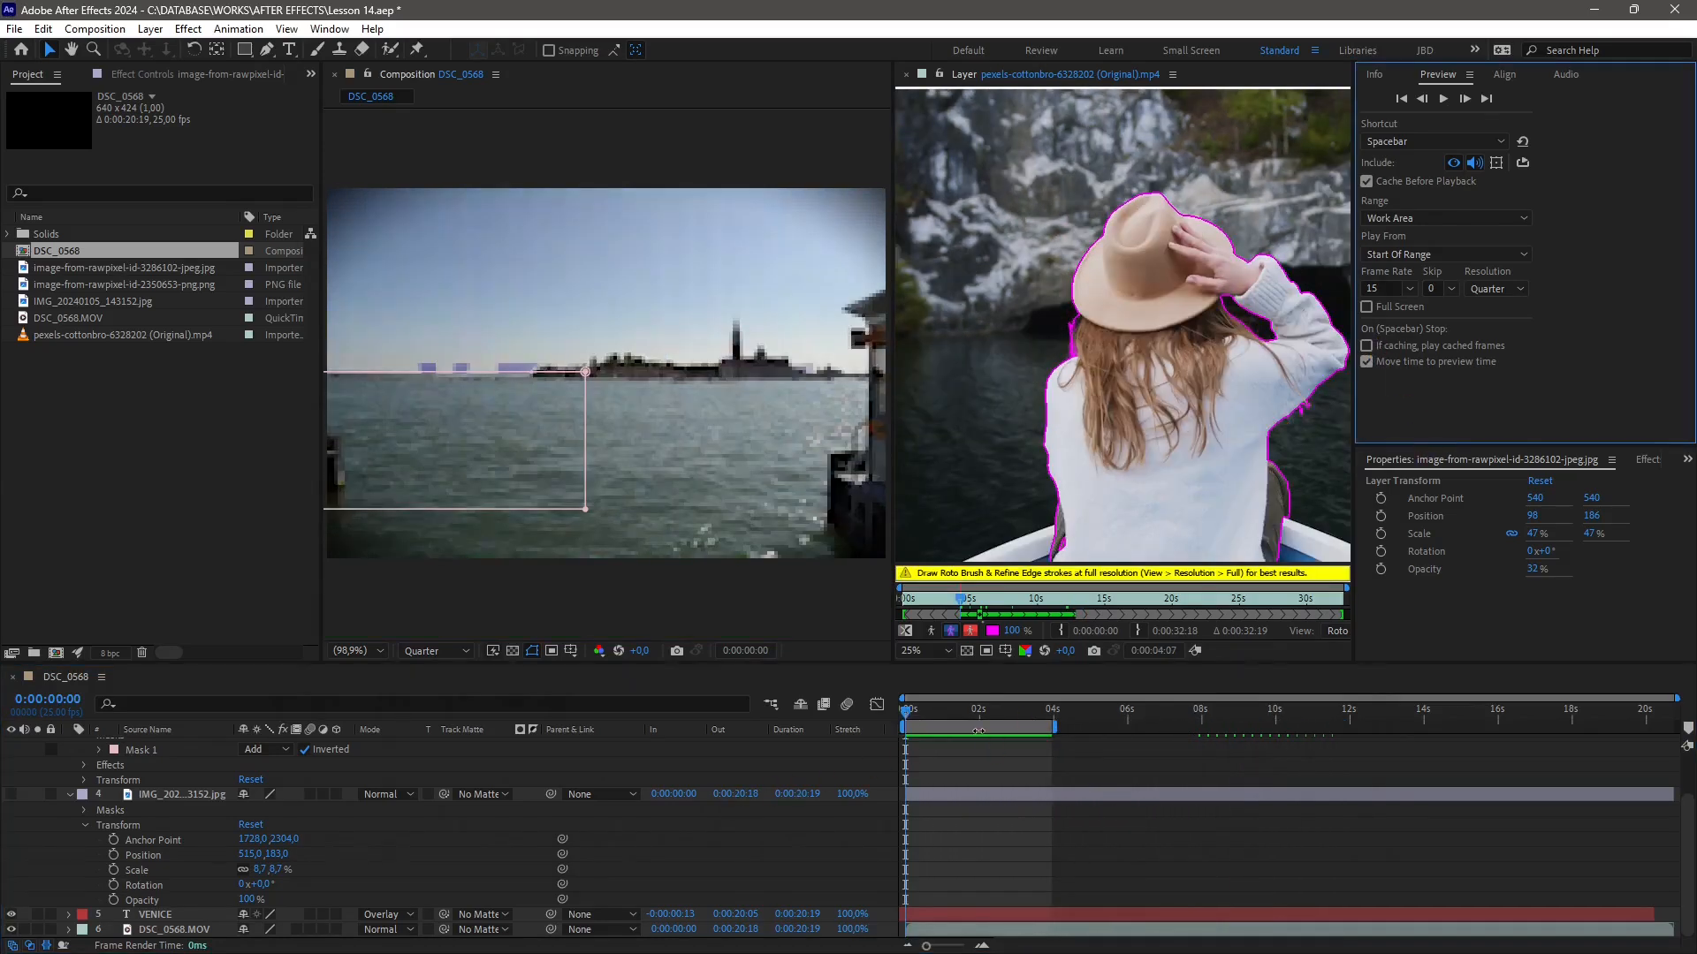
drag(978, 731, 1141, 730)
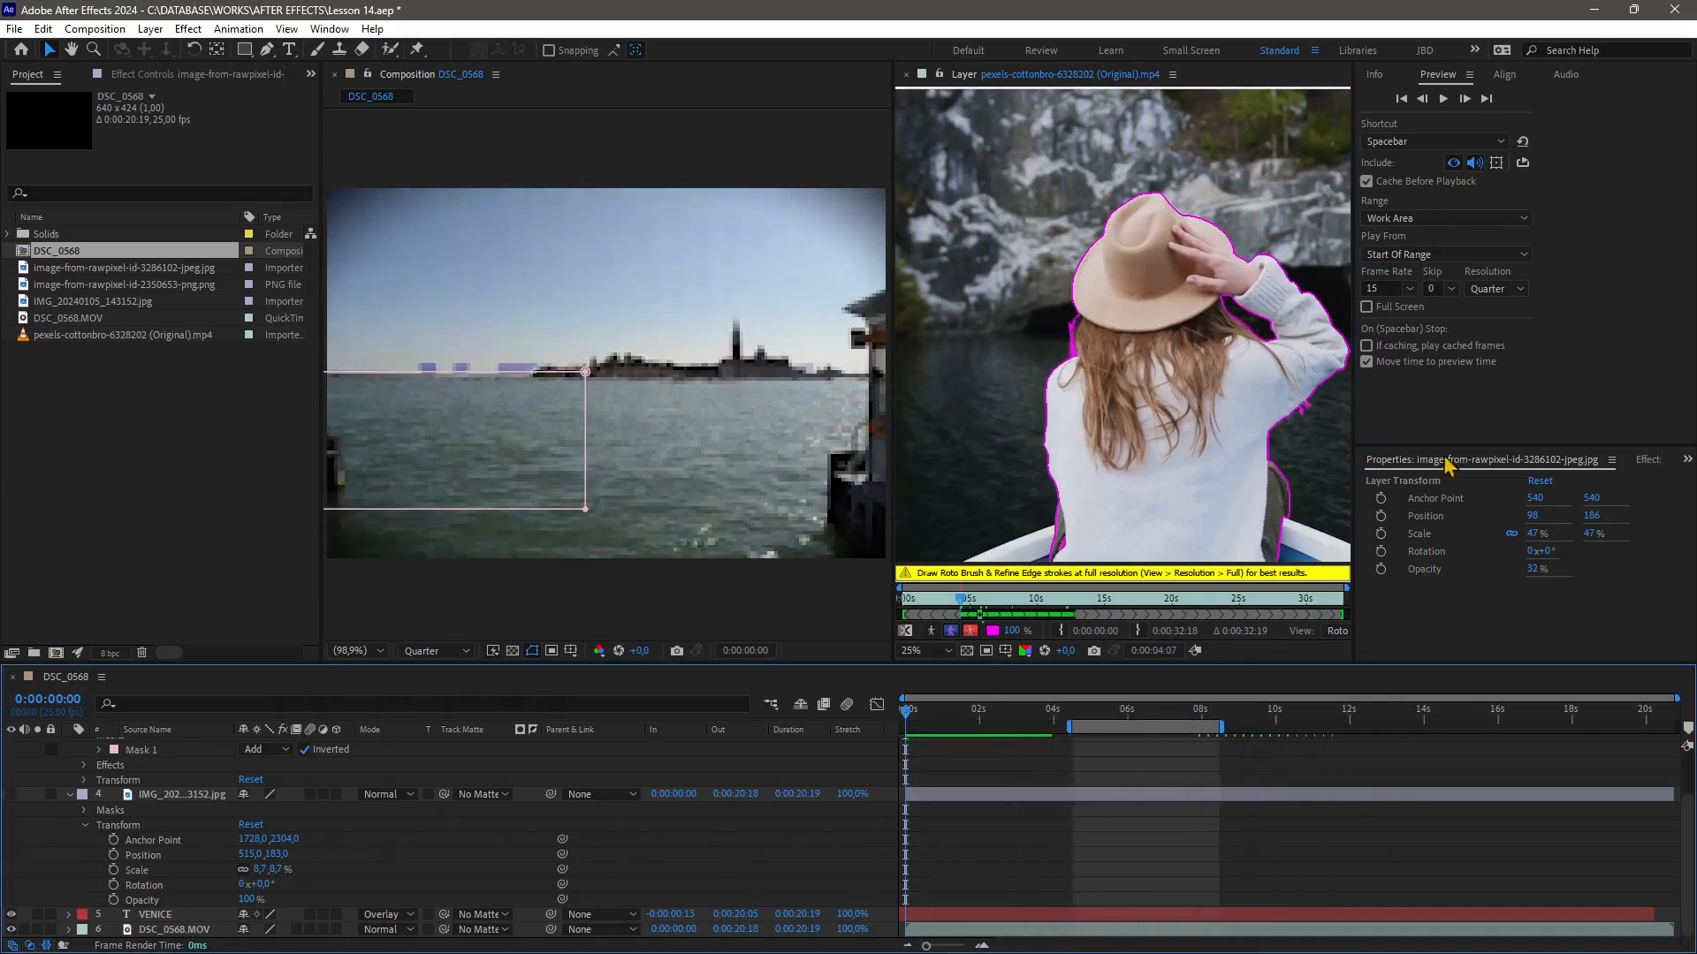
click(1409, 289)
click(1389, 324)
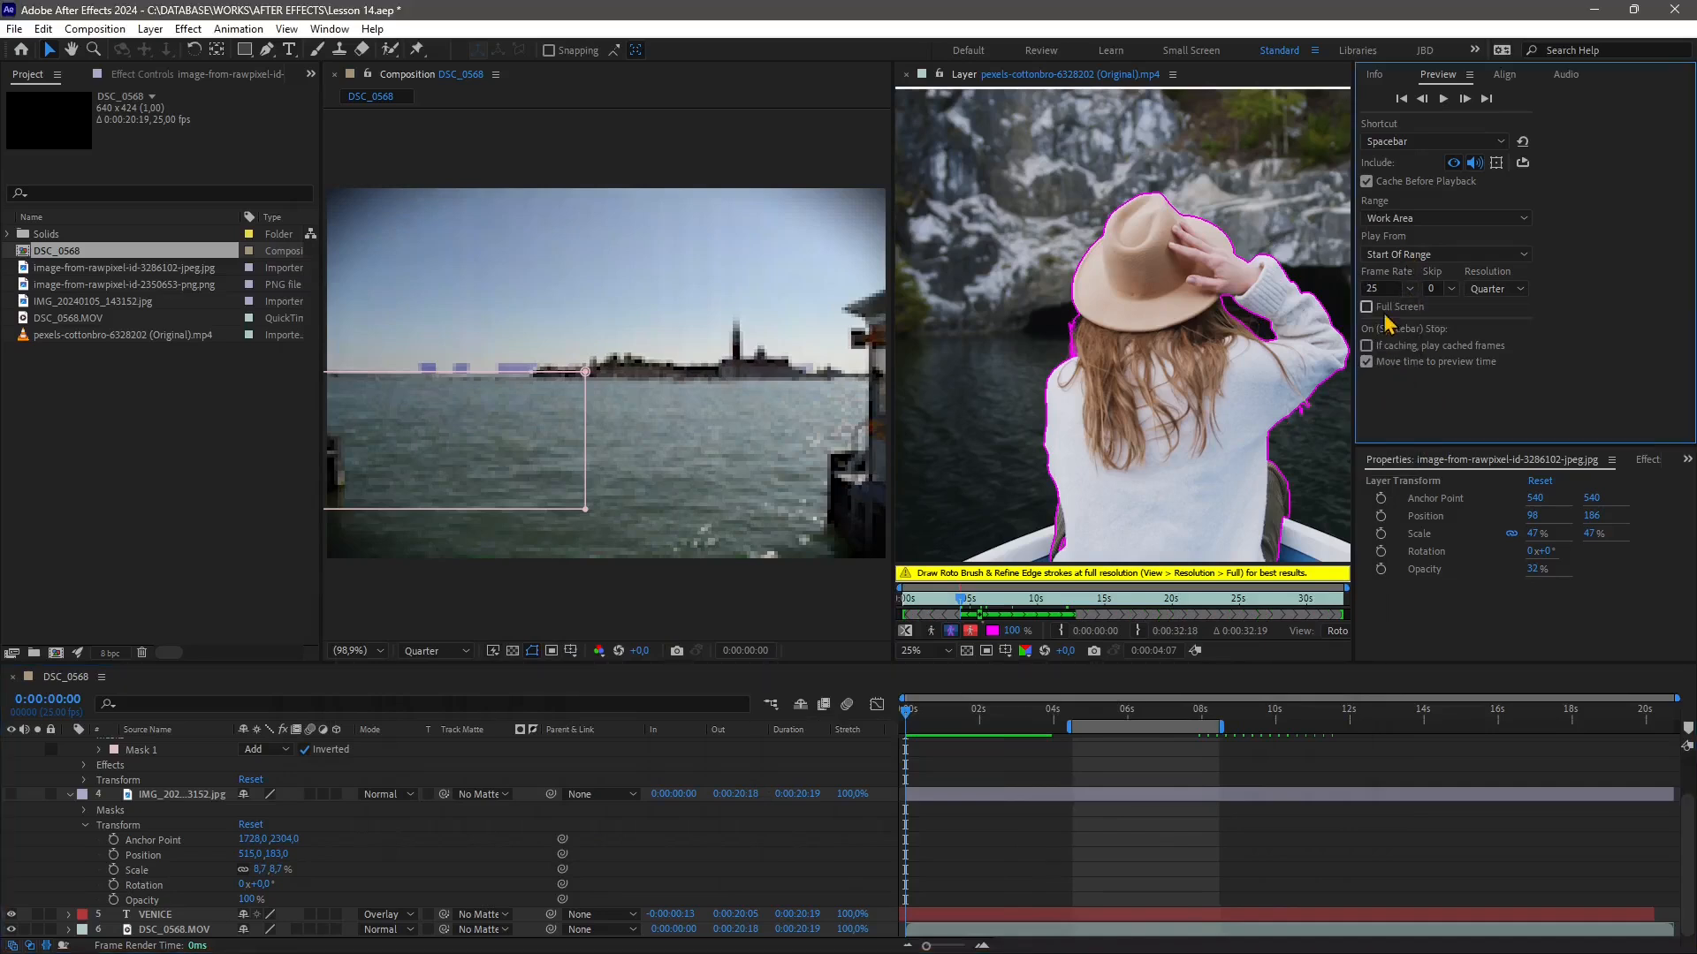
Move the work area to span about 12 to 16 seconds and preview it
drag(1130, 726, 1401, 727)
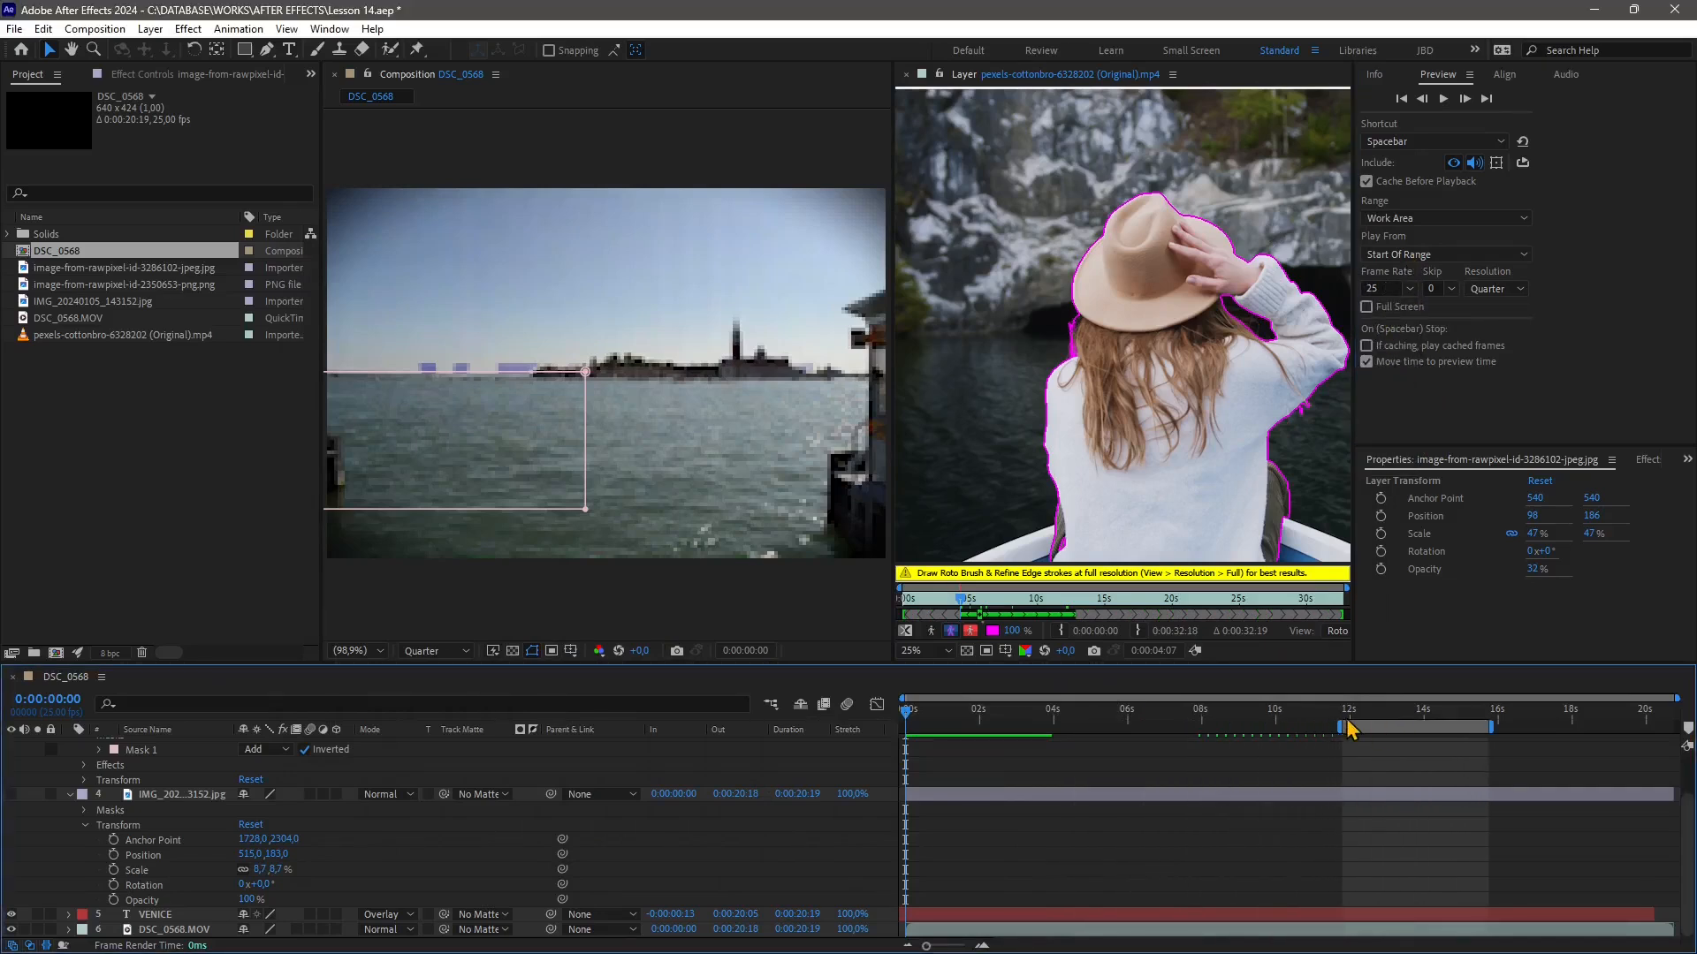
key(space)
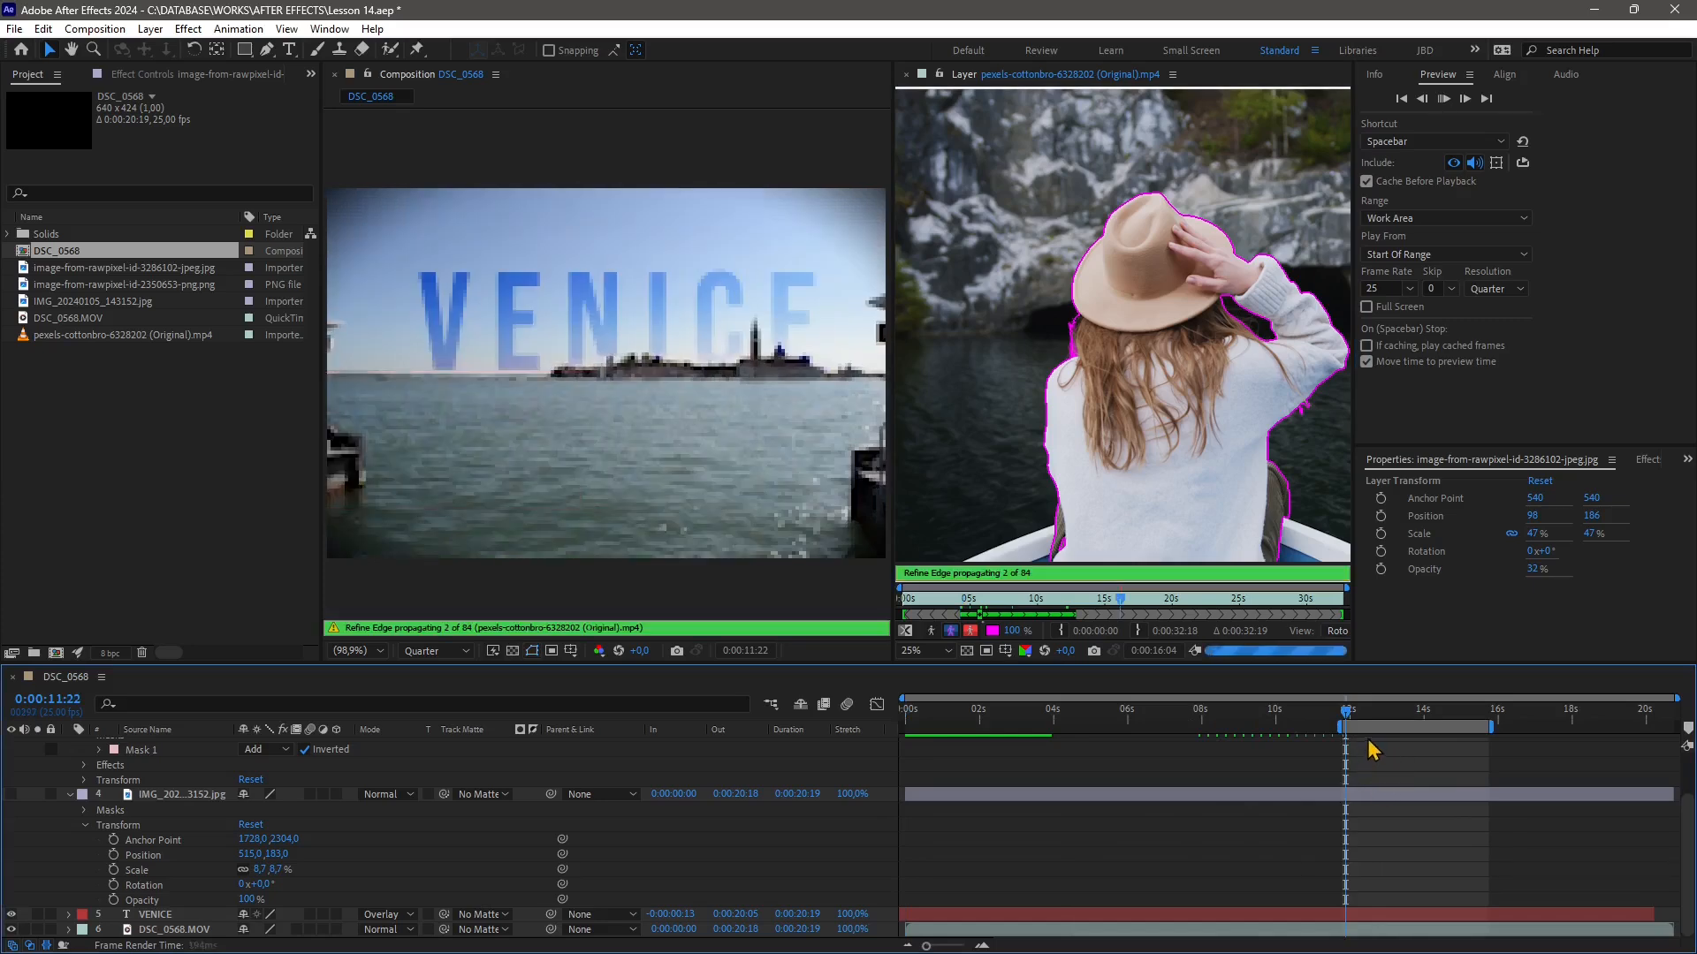
key(space)
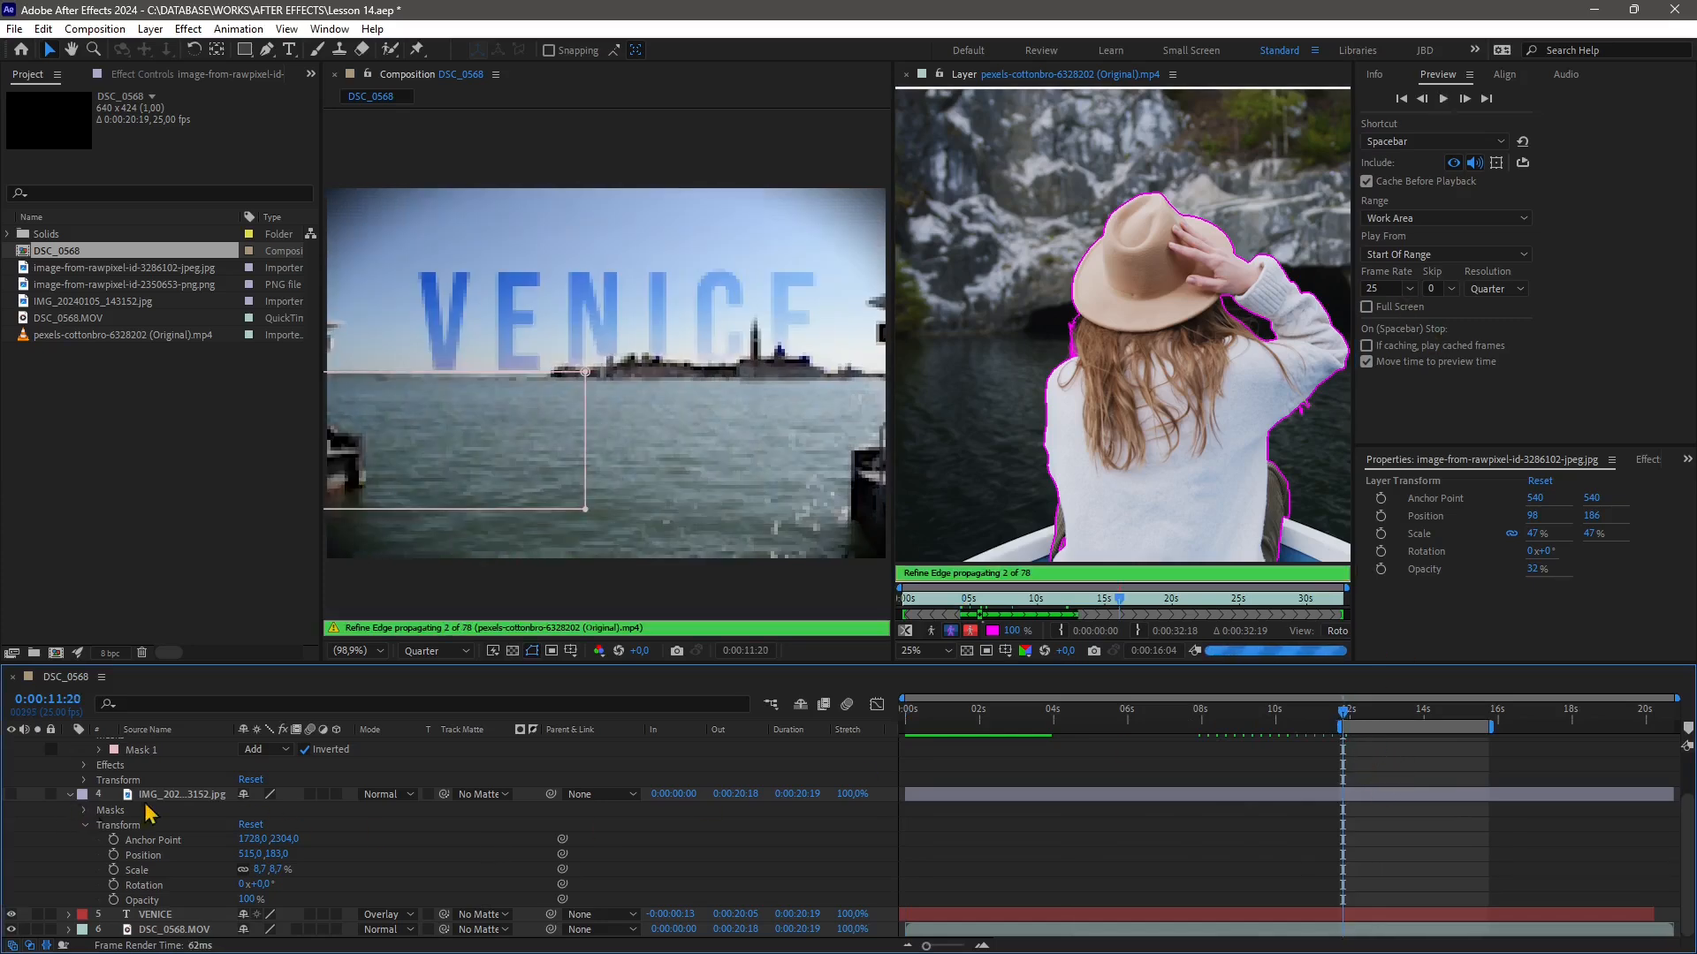
Scrub the current time within the work area and preview playback from there
drag(1342, 714, 1387, 715)
scroll(46, 898, up, 2)
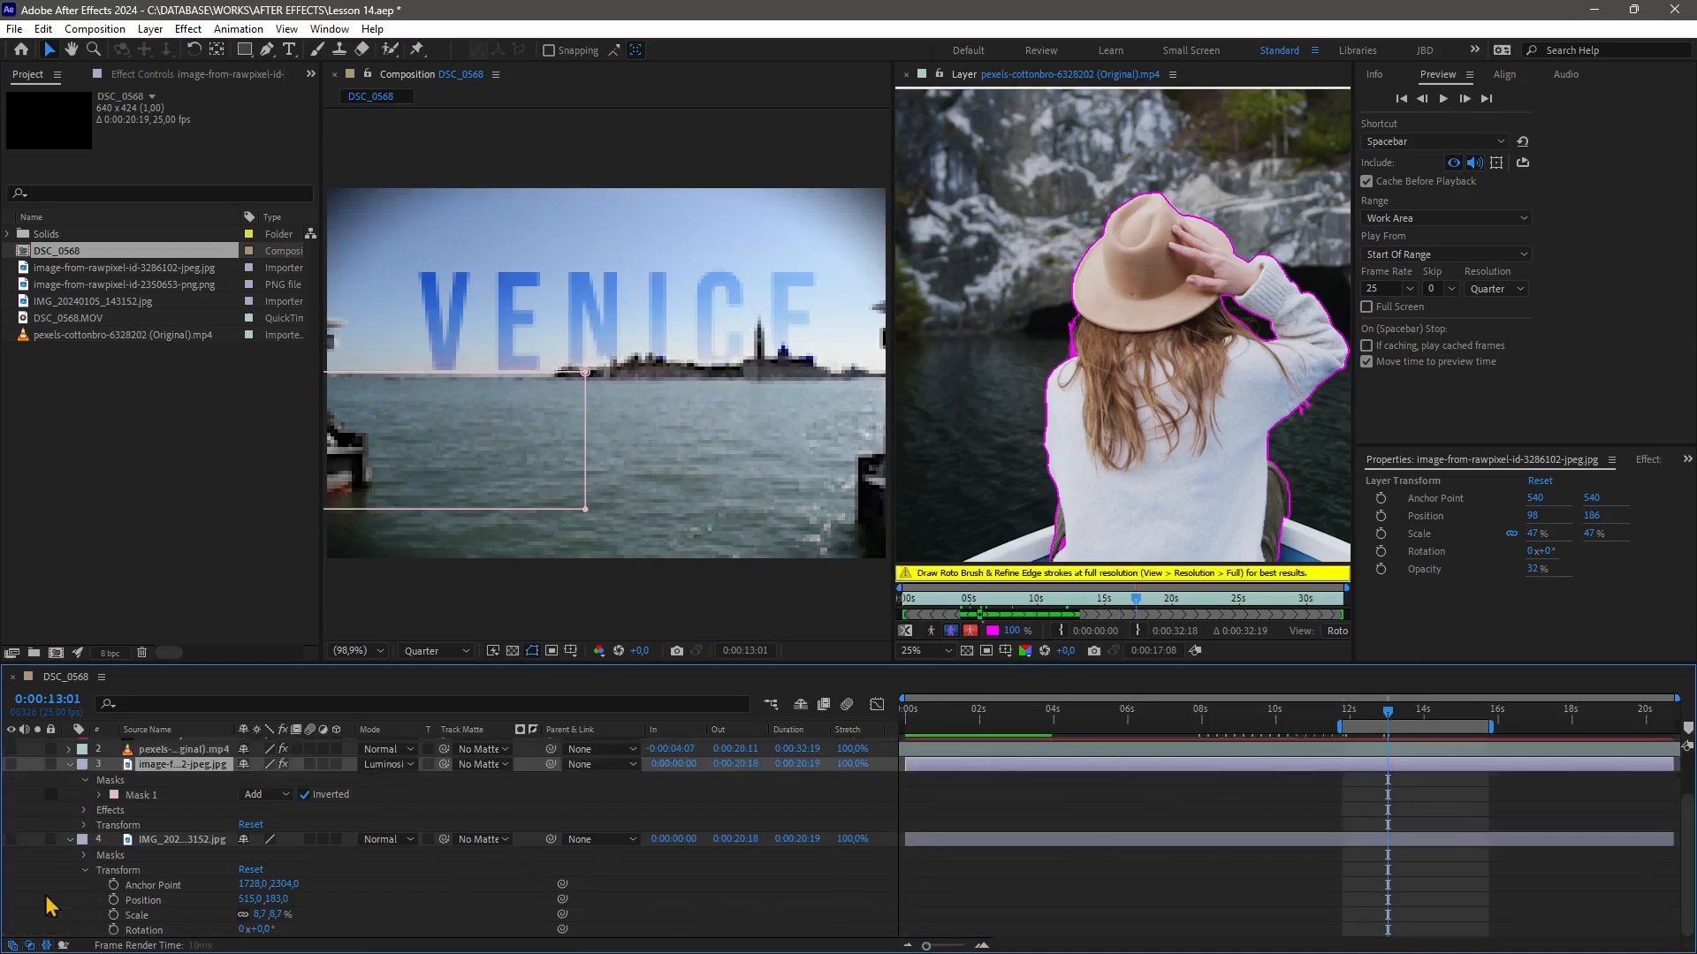
key(space)
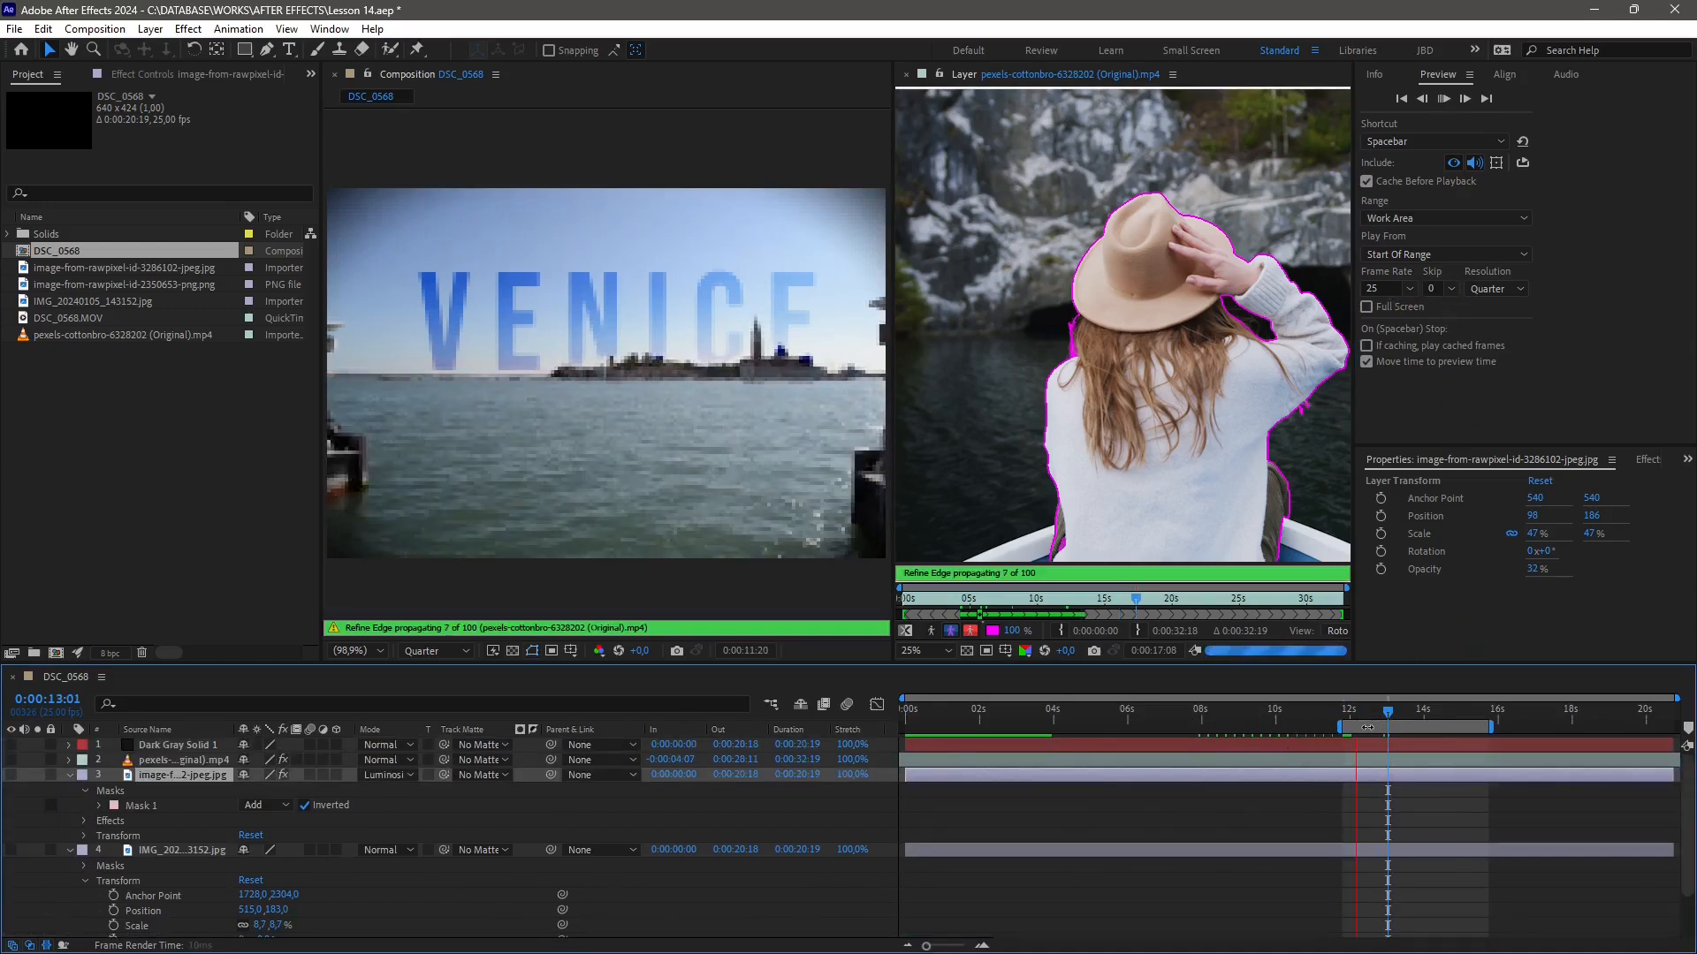
click(1349, 713)
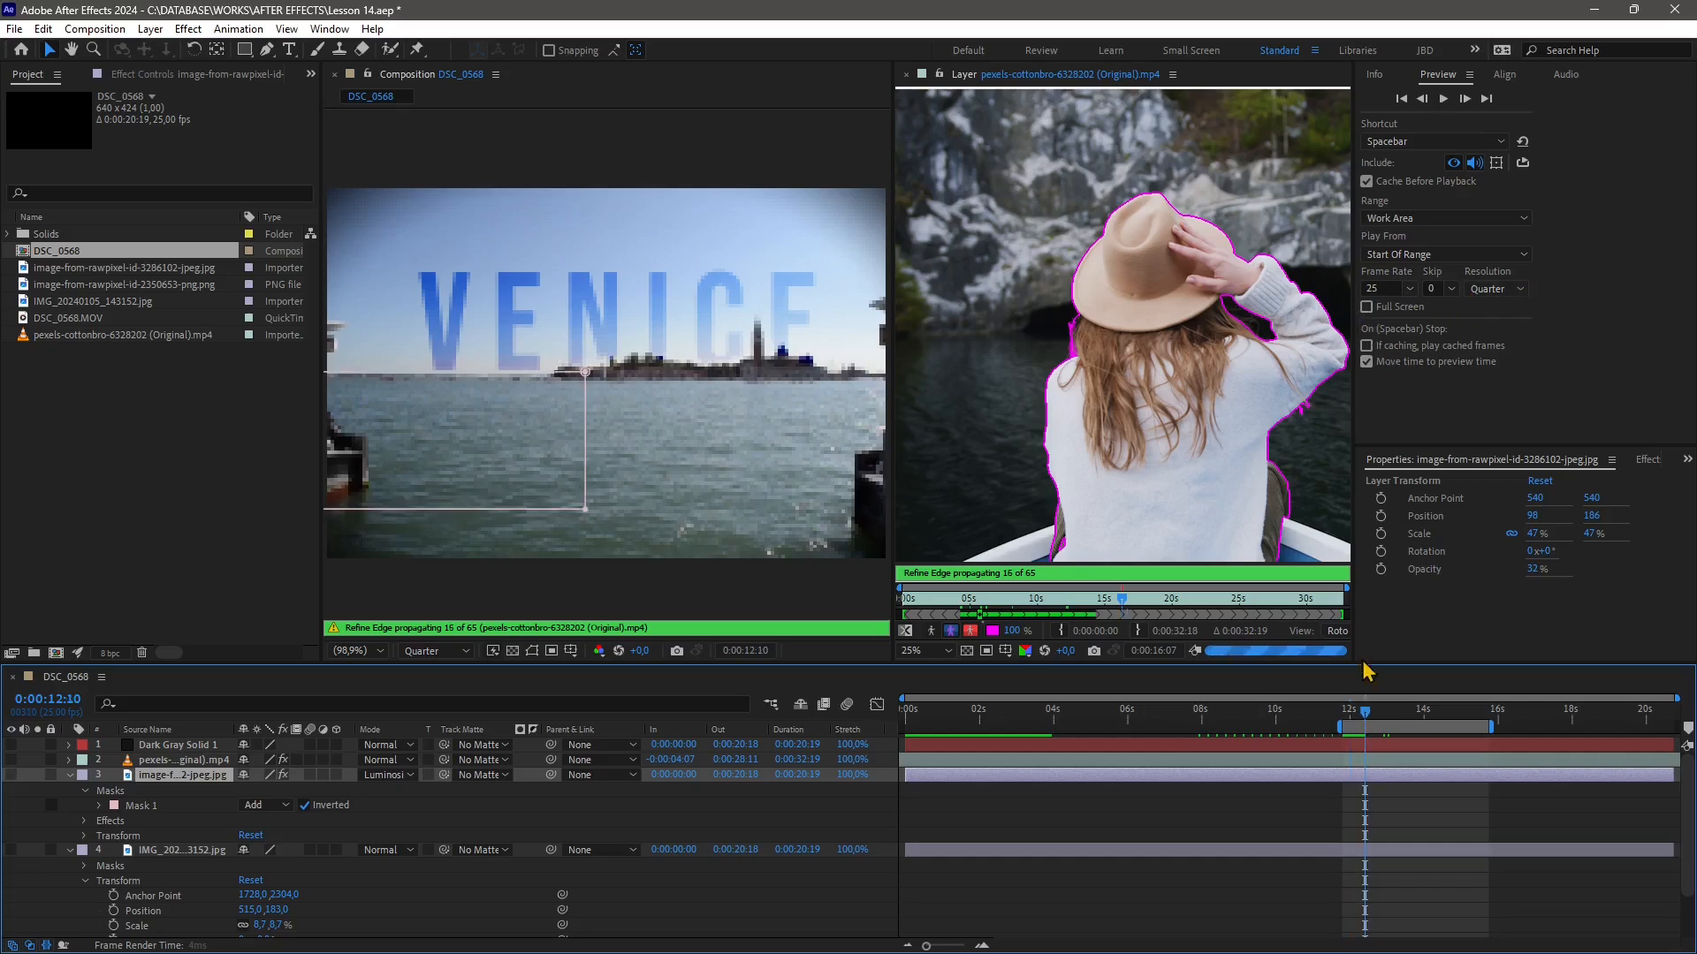
Enable Full Screen preview and play the work area
click(1368, 308)
key(space)
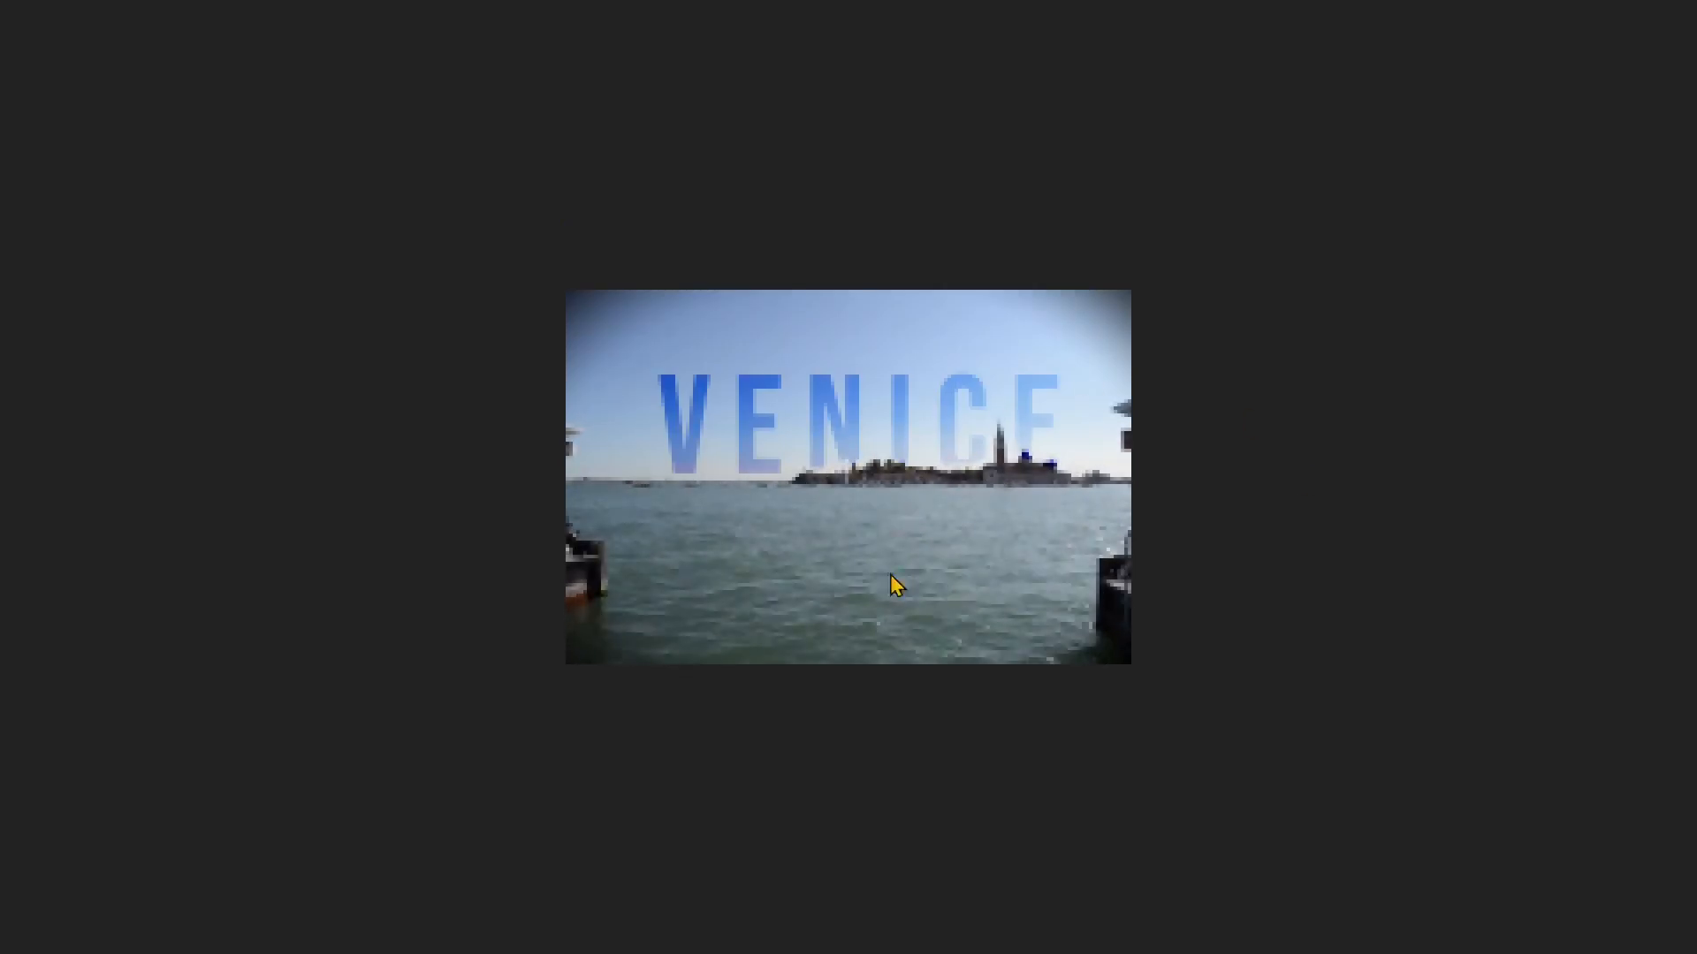
key(space)
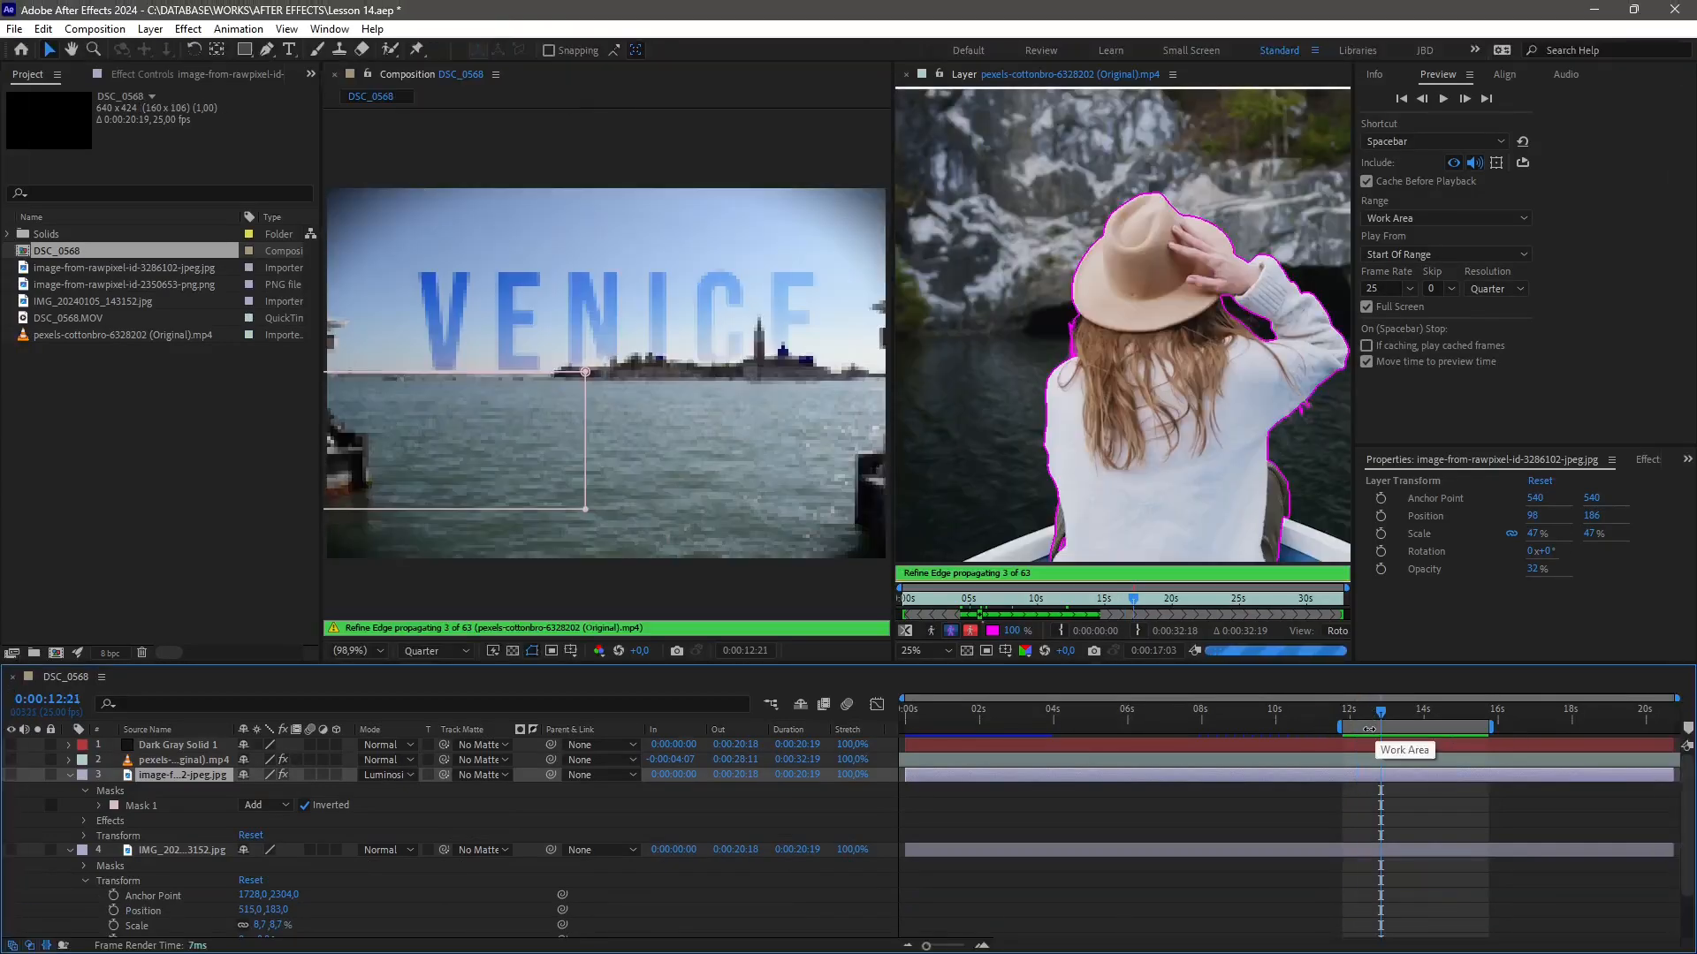
Move the work area back to the first 4 seconds, go to the start, and preview in full screen
drag(1368, 729, 931, 729)
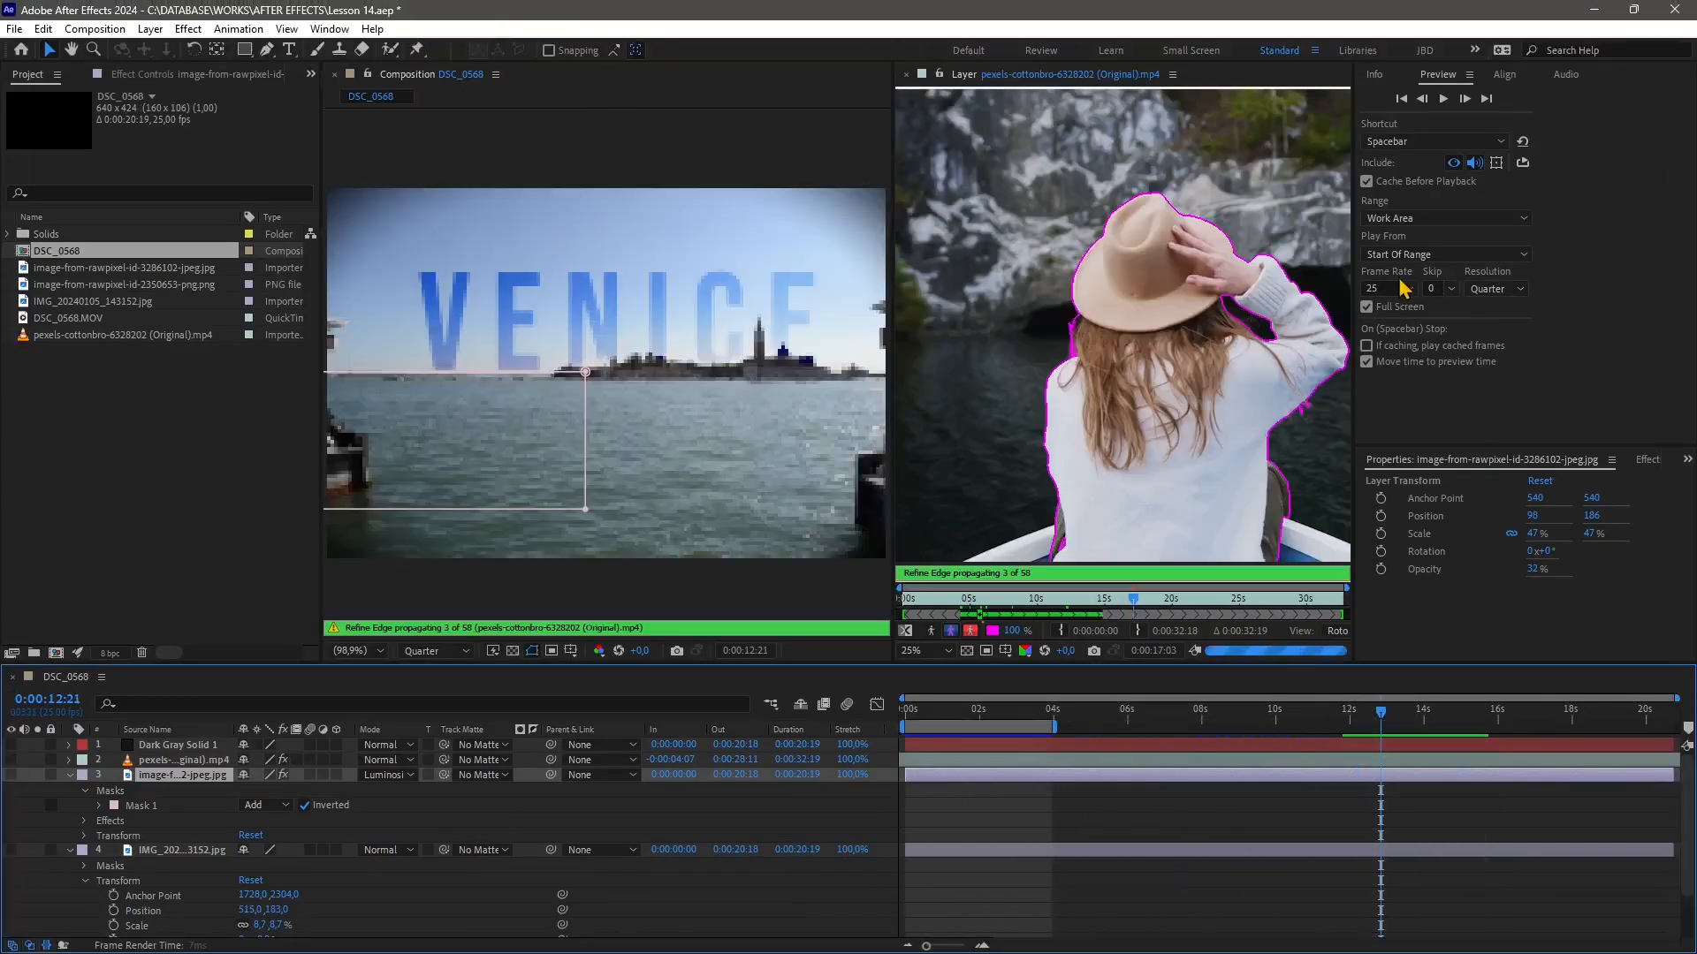
key(Home)
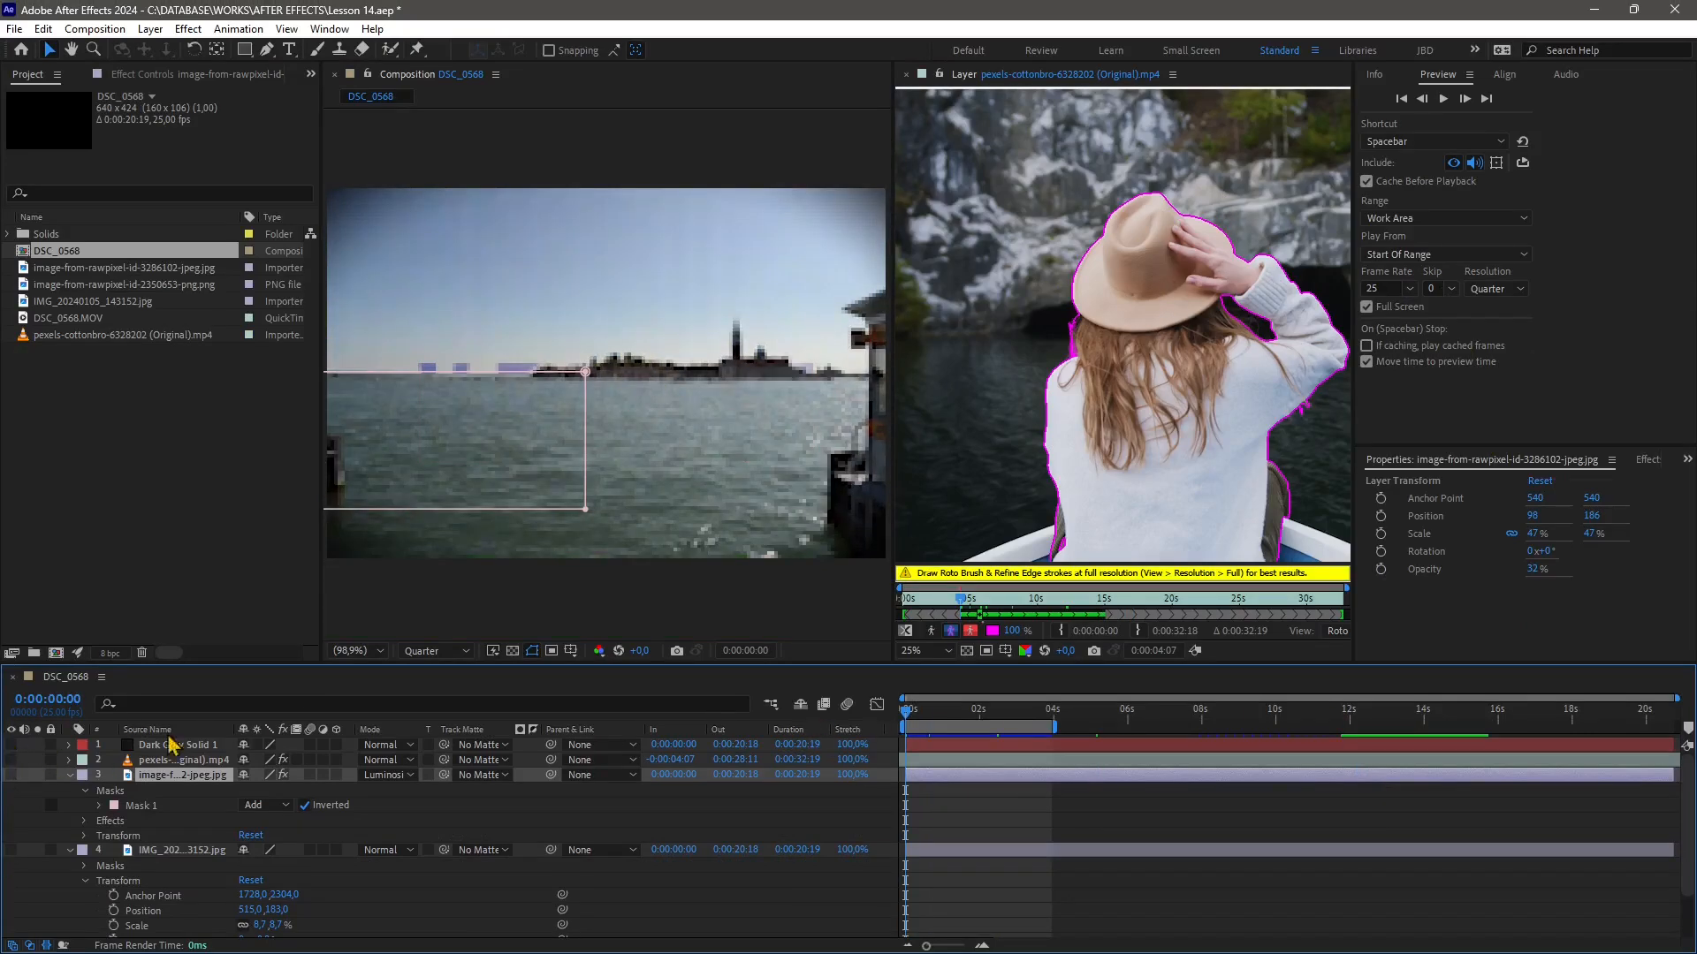
key(space)
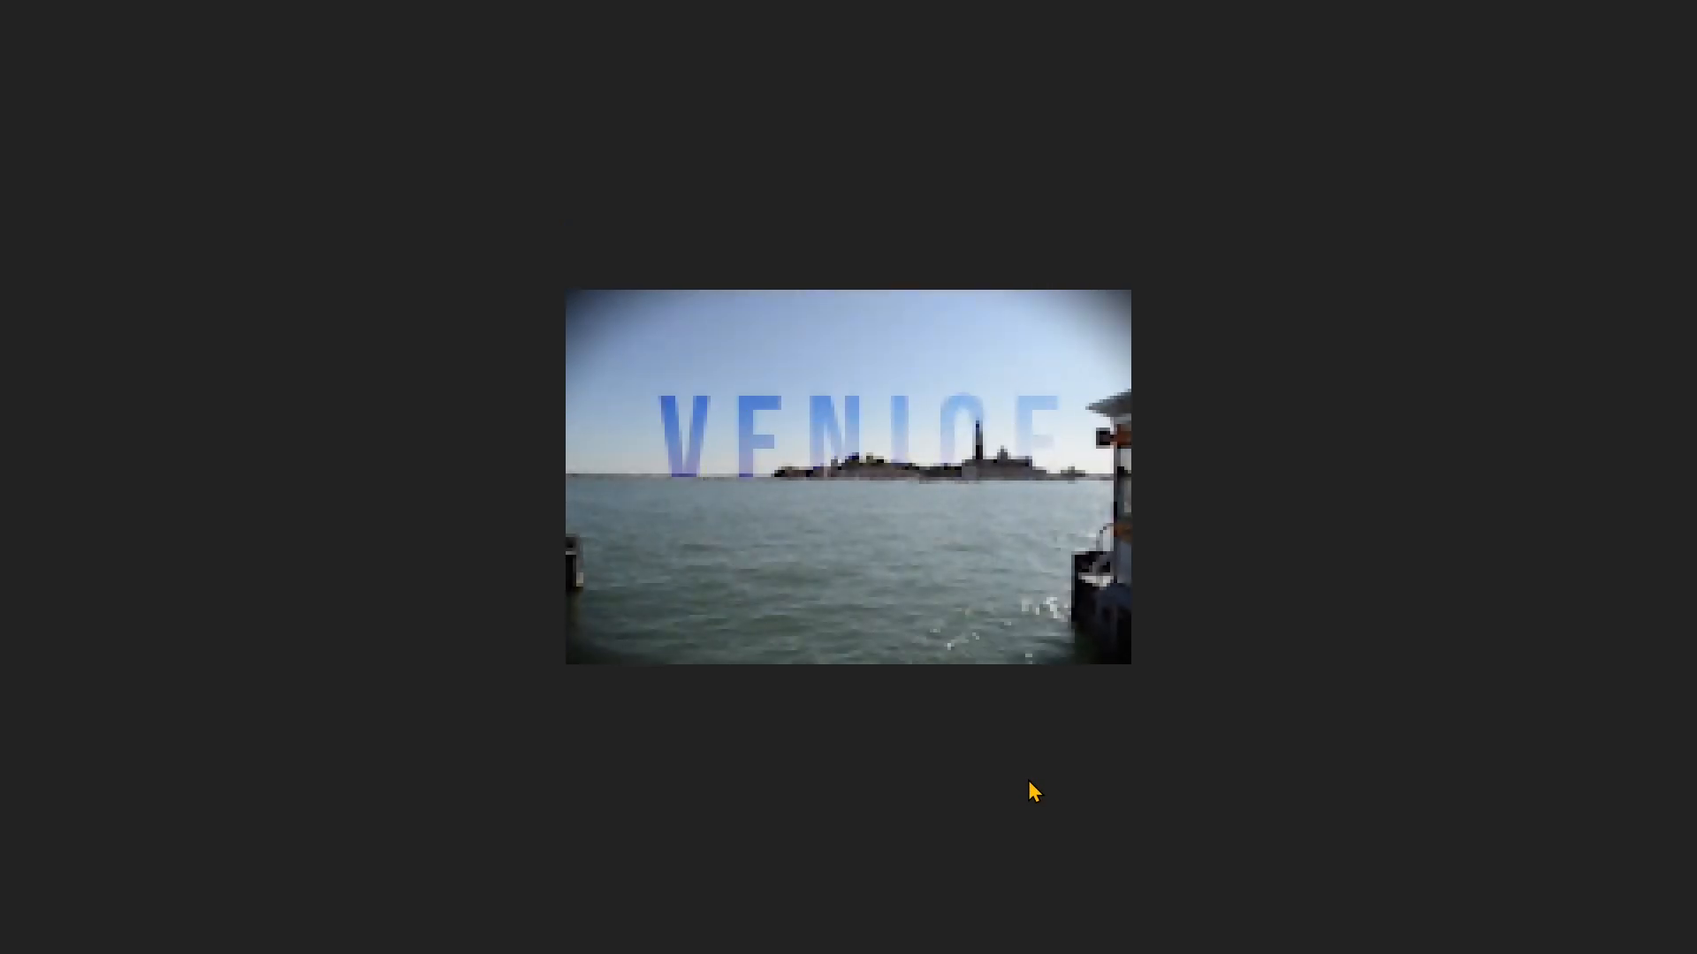
key(space)
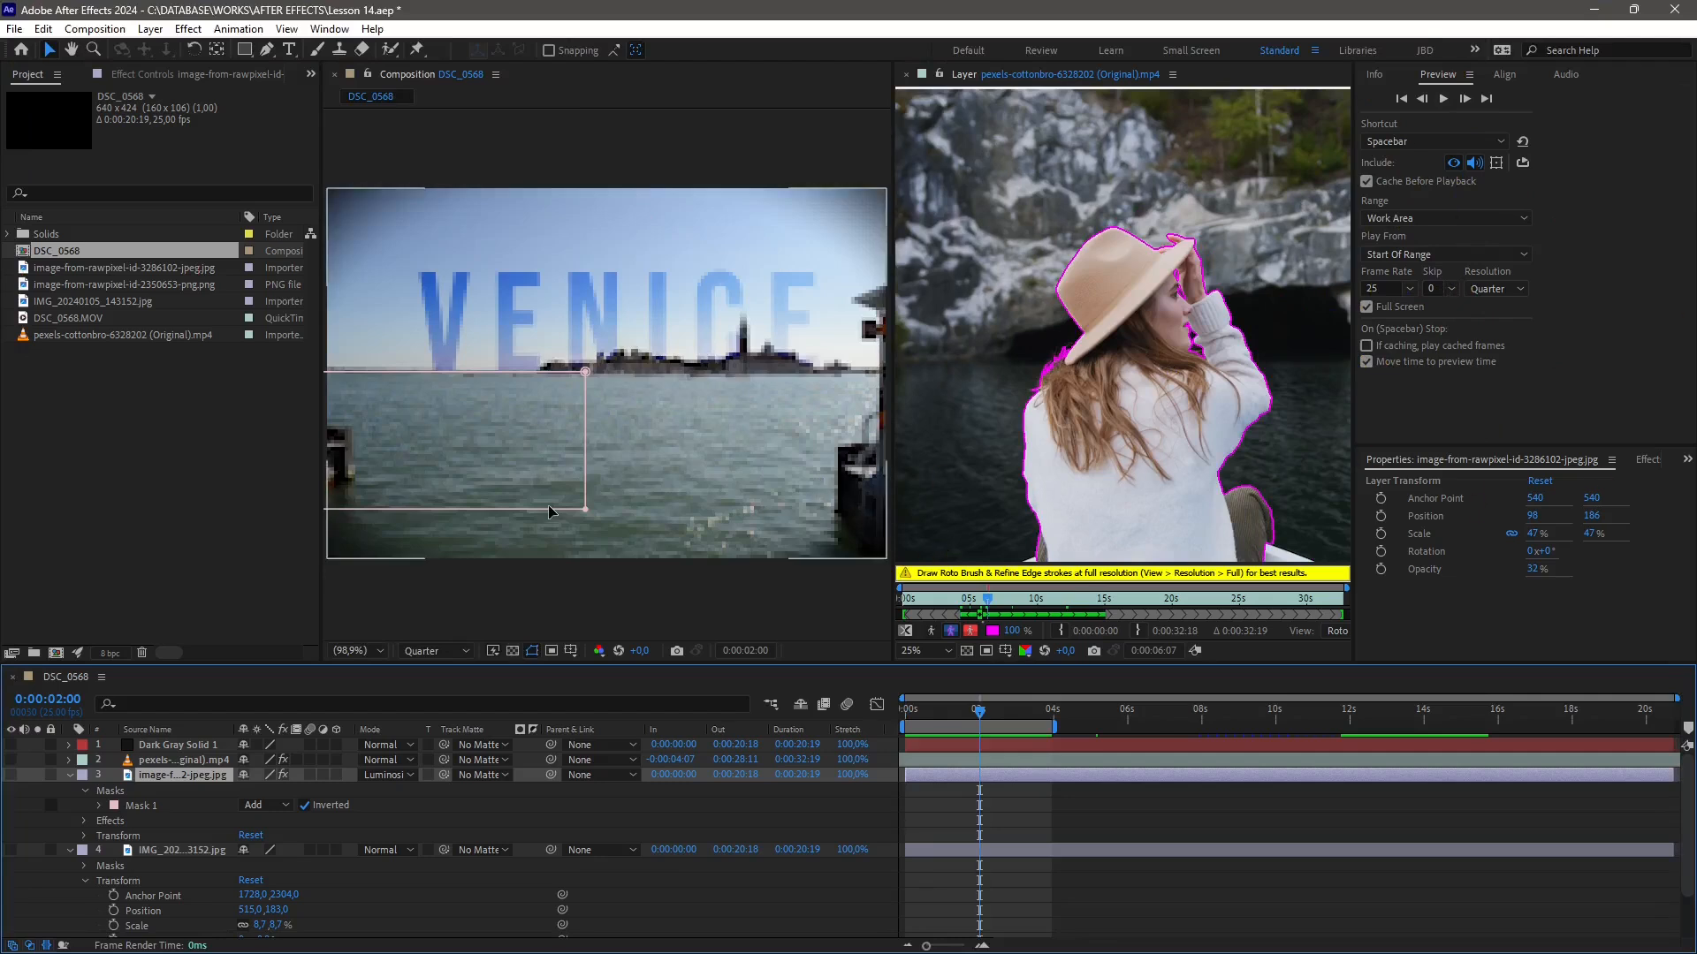
Reset the Preview panel settings to their defaults and return the current time to the start
click(1521, 143)
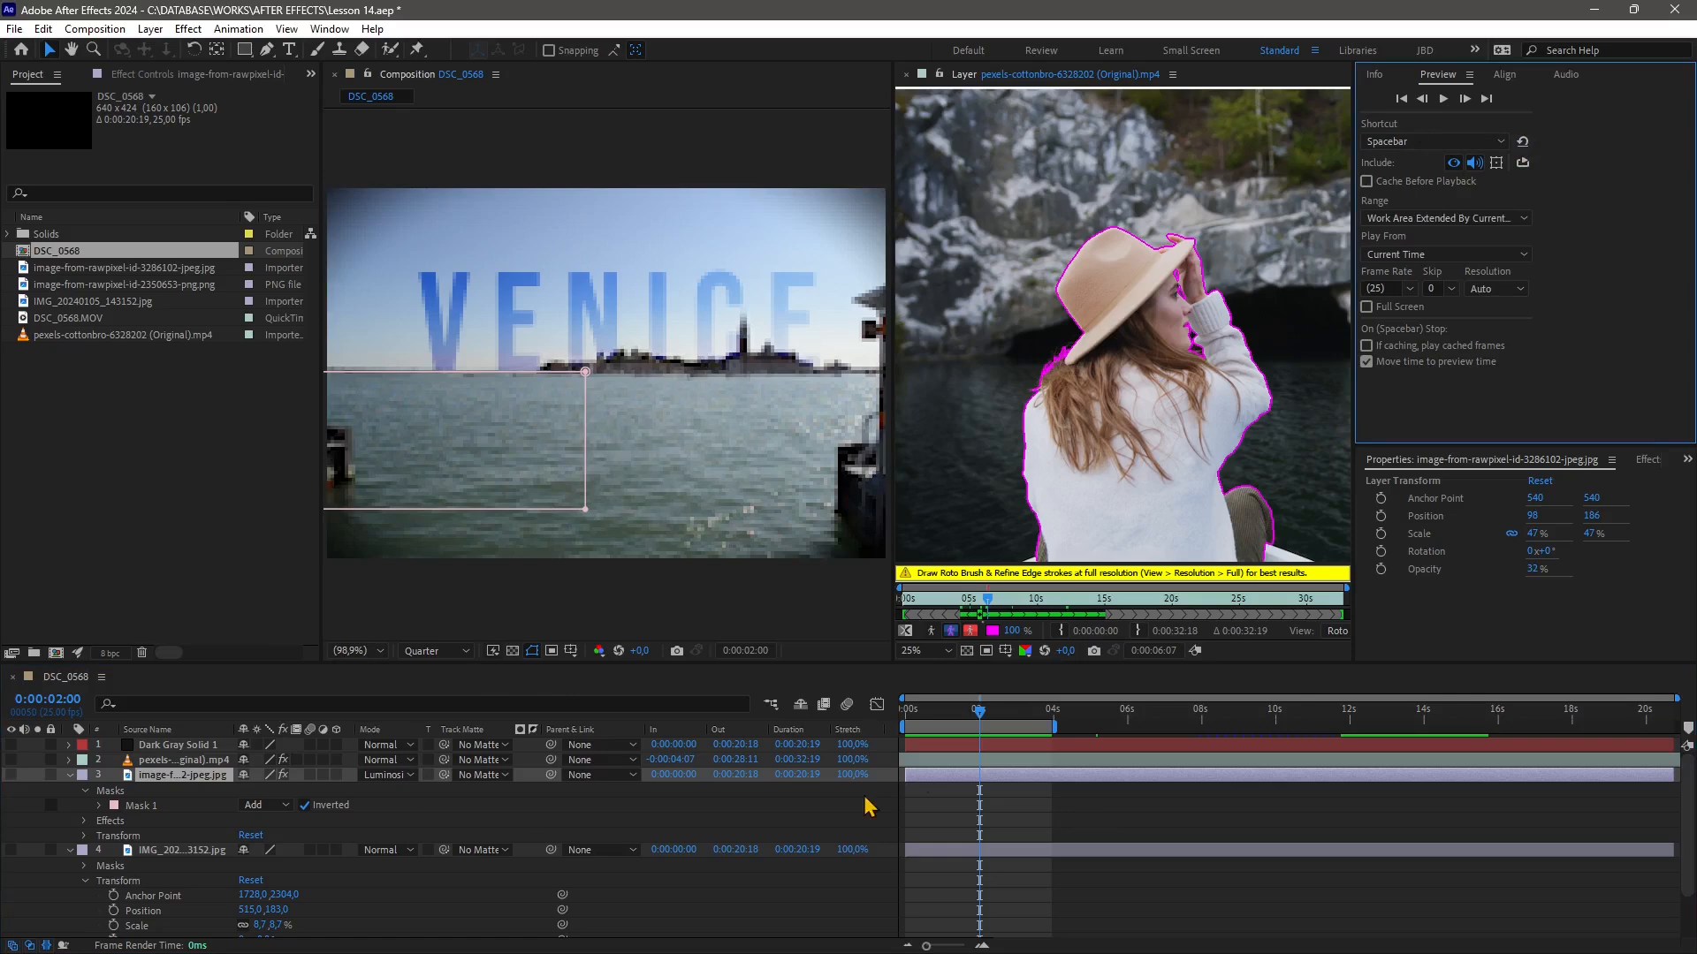
drag(979, 713, 904, 713)
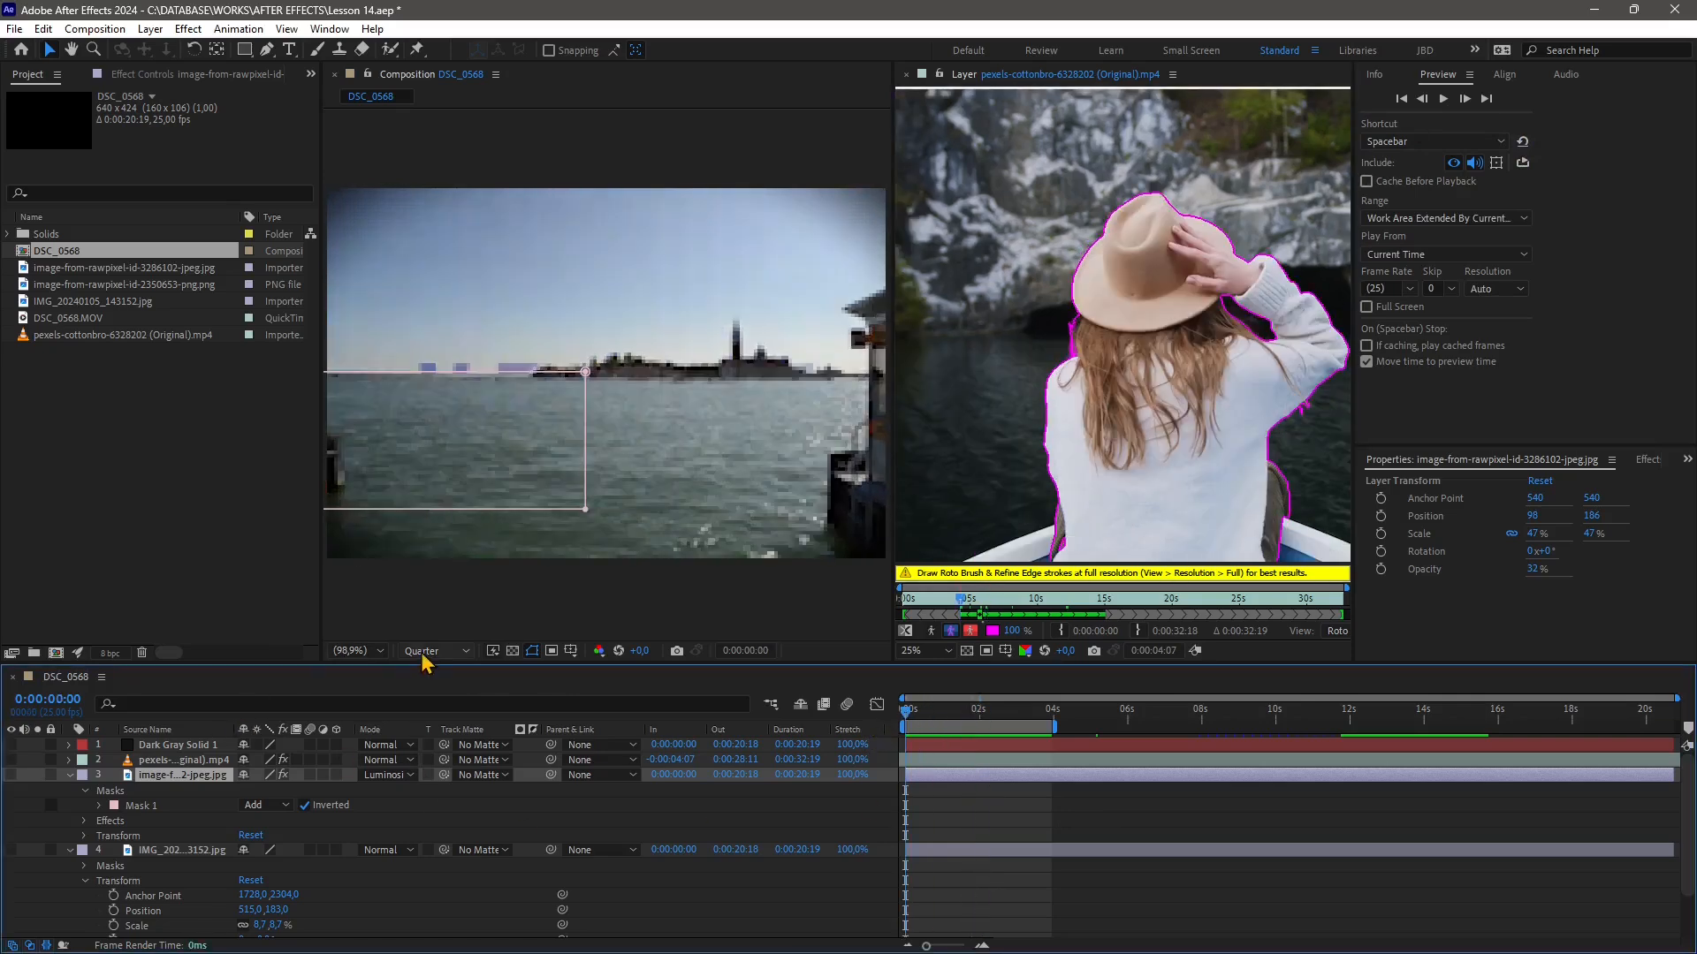
Compare the composition viewer at Half and Full resolution, then set it back to Quarter
click(433, 650)
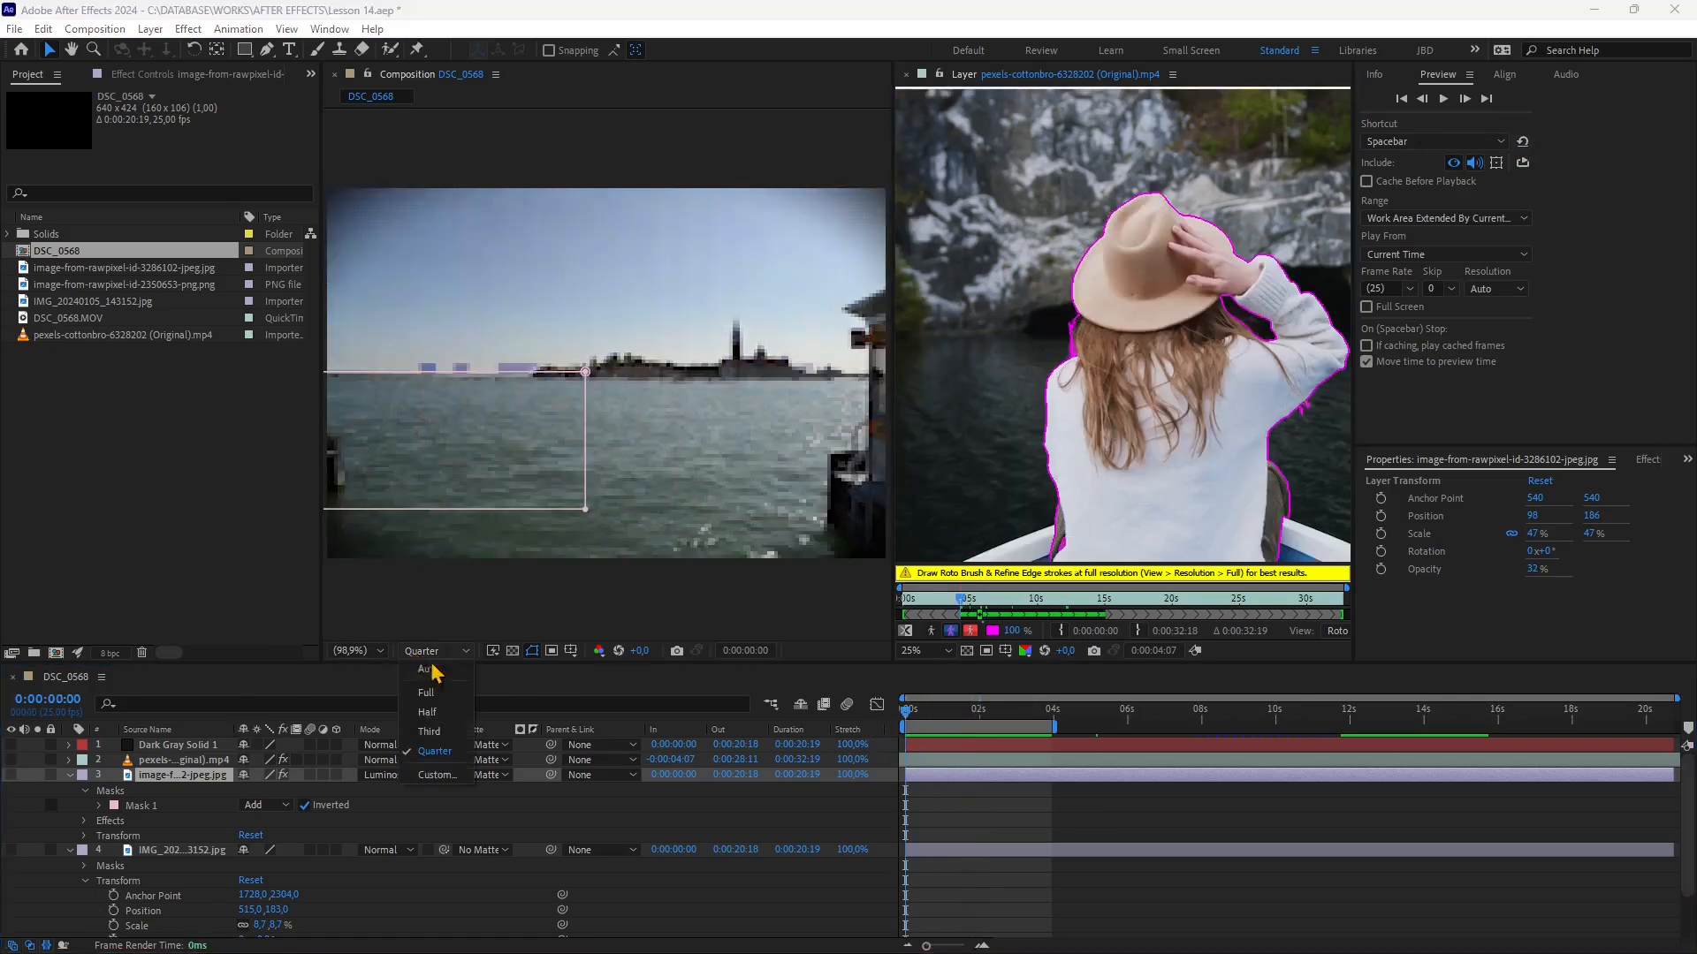
click(428, 712)
click(432, 652)
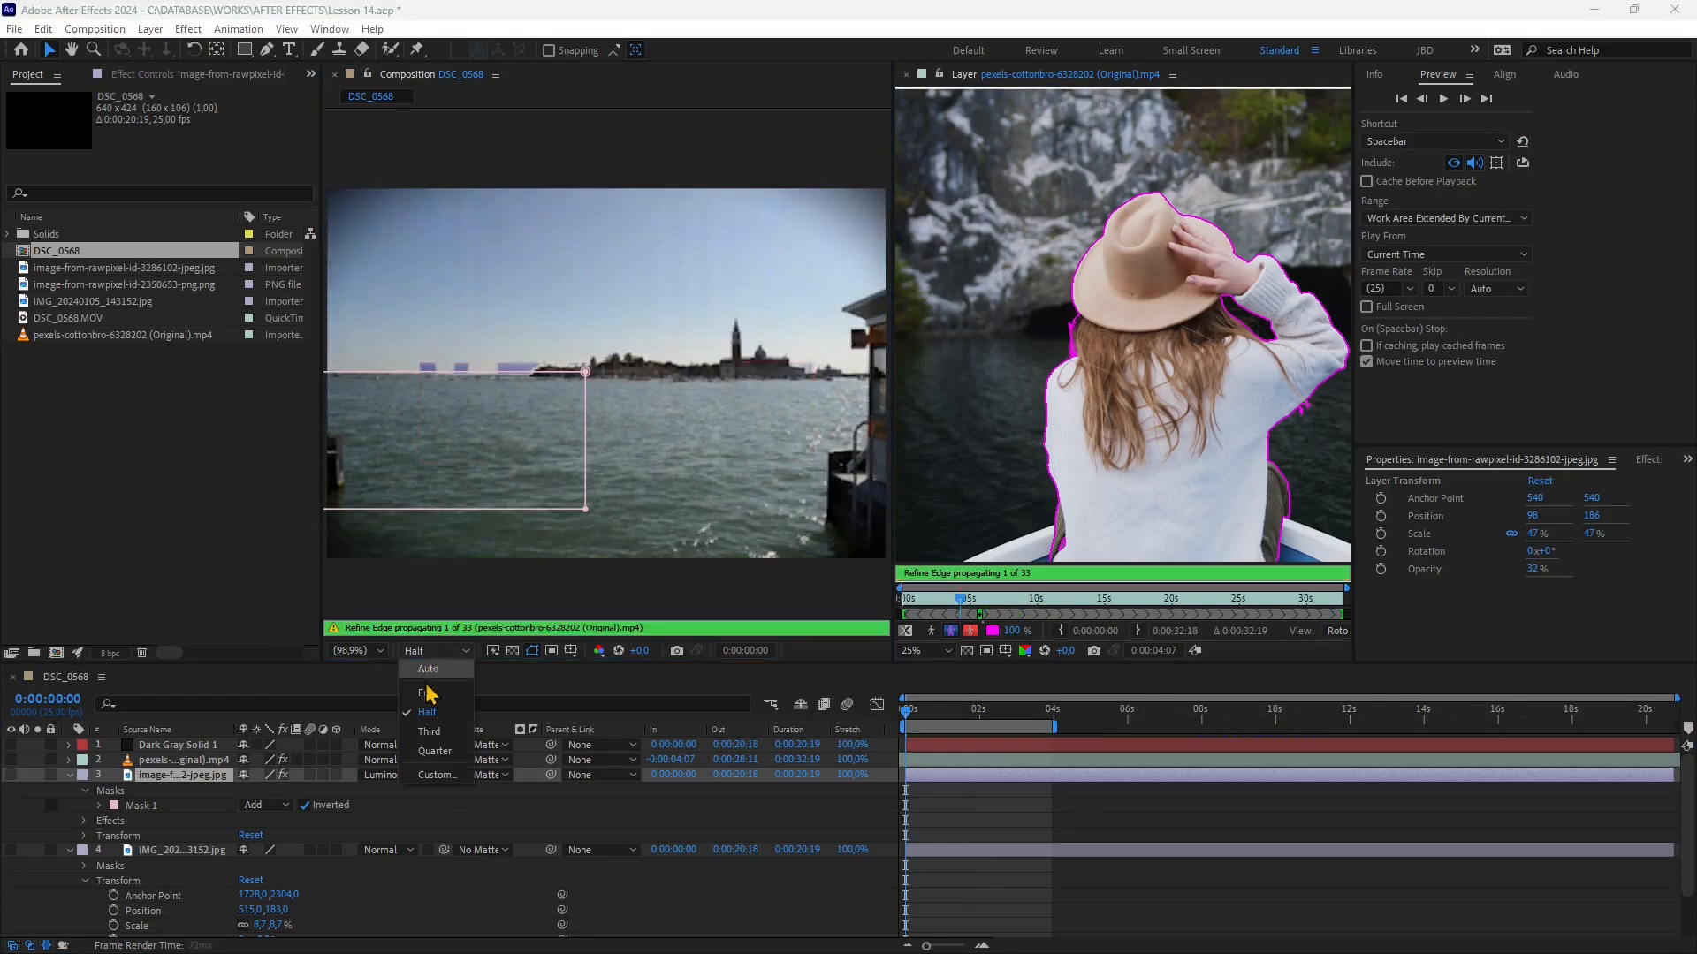
click(427, 693)
click(425, 652)
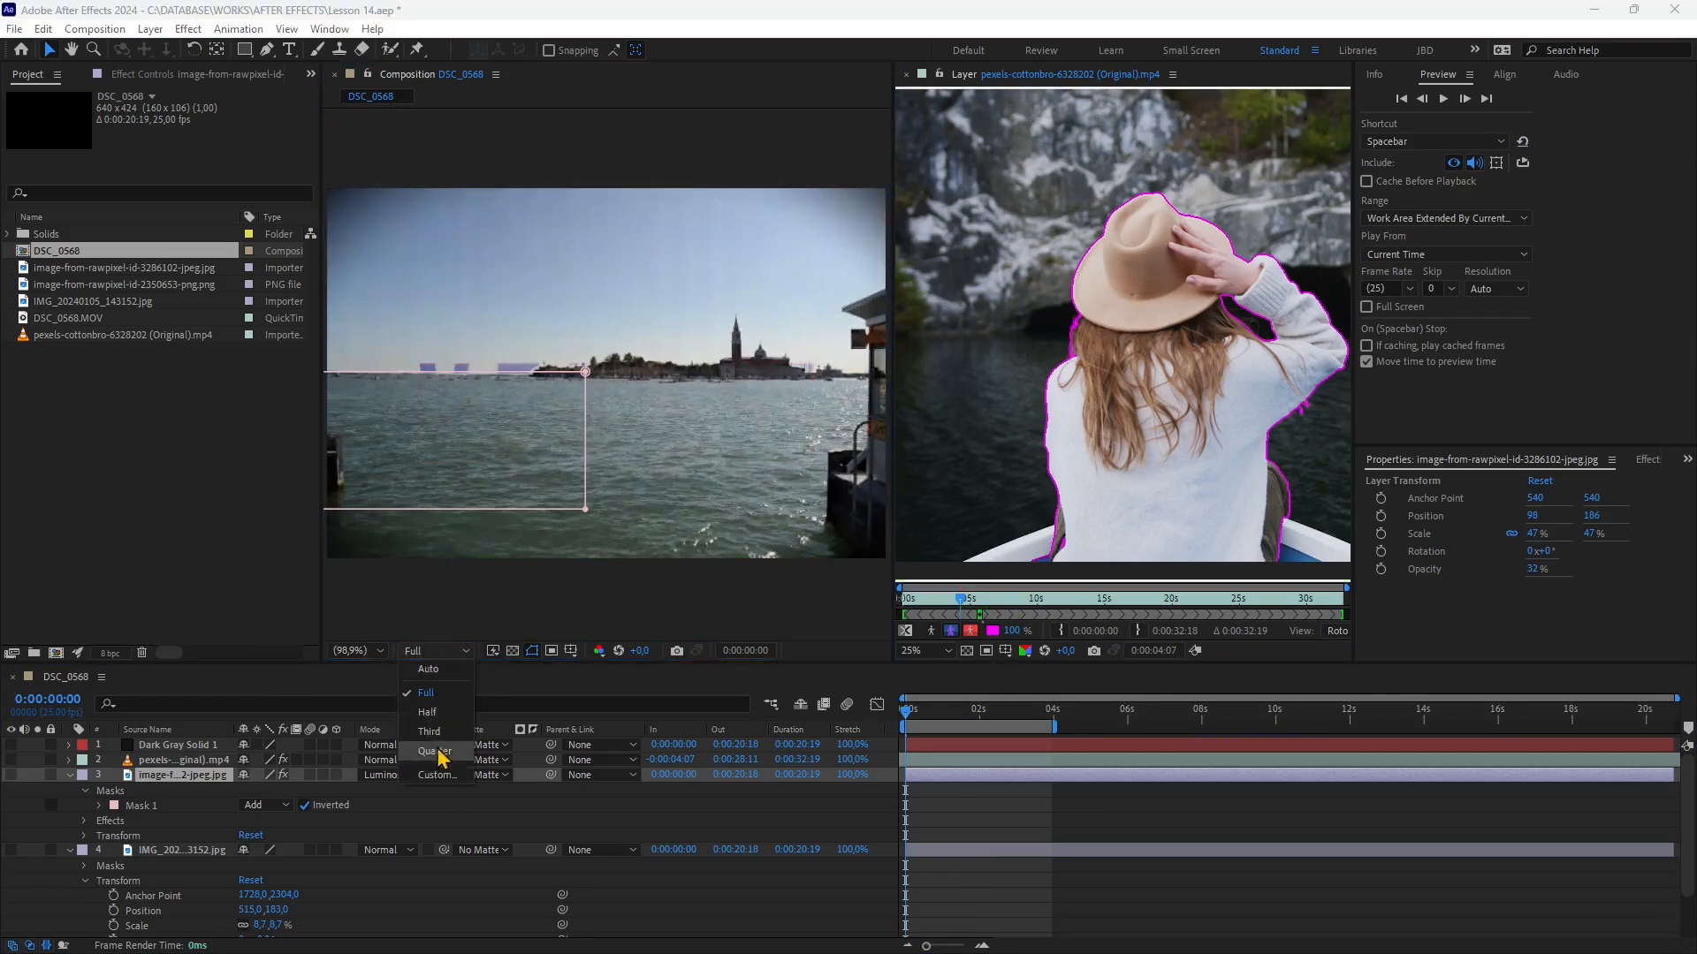
click(433, 750)
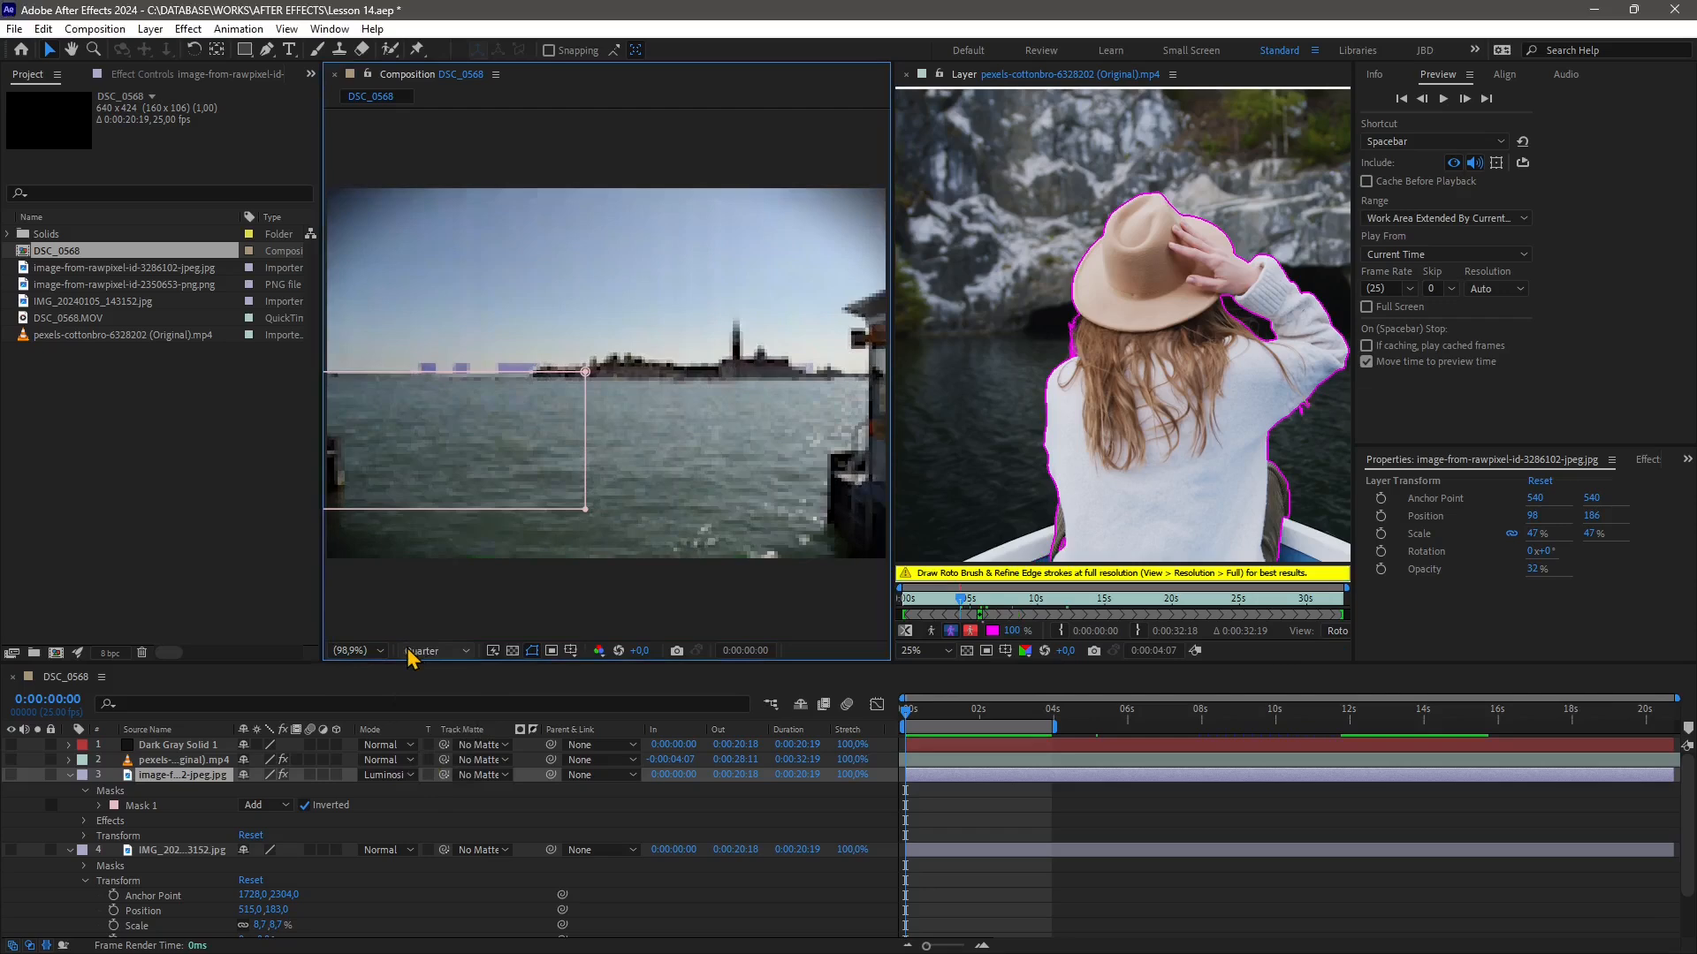
click(417, 652)
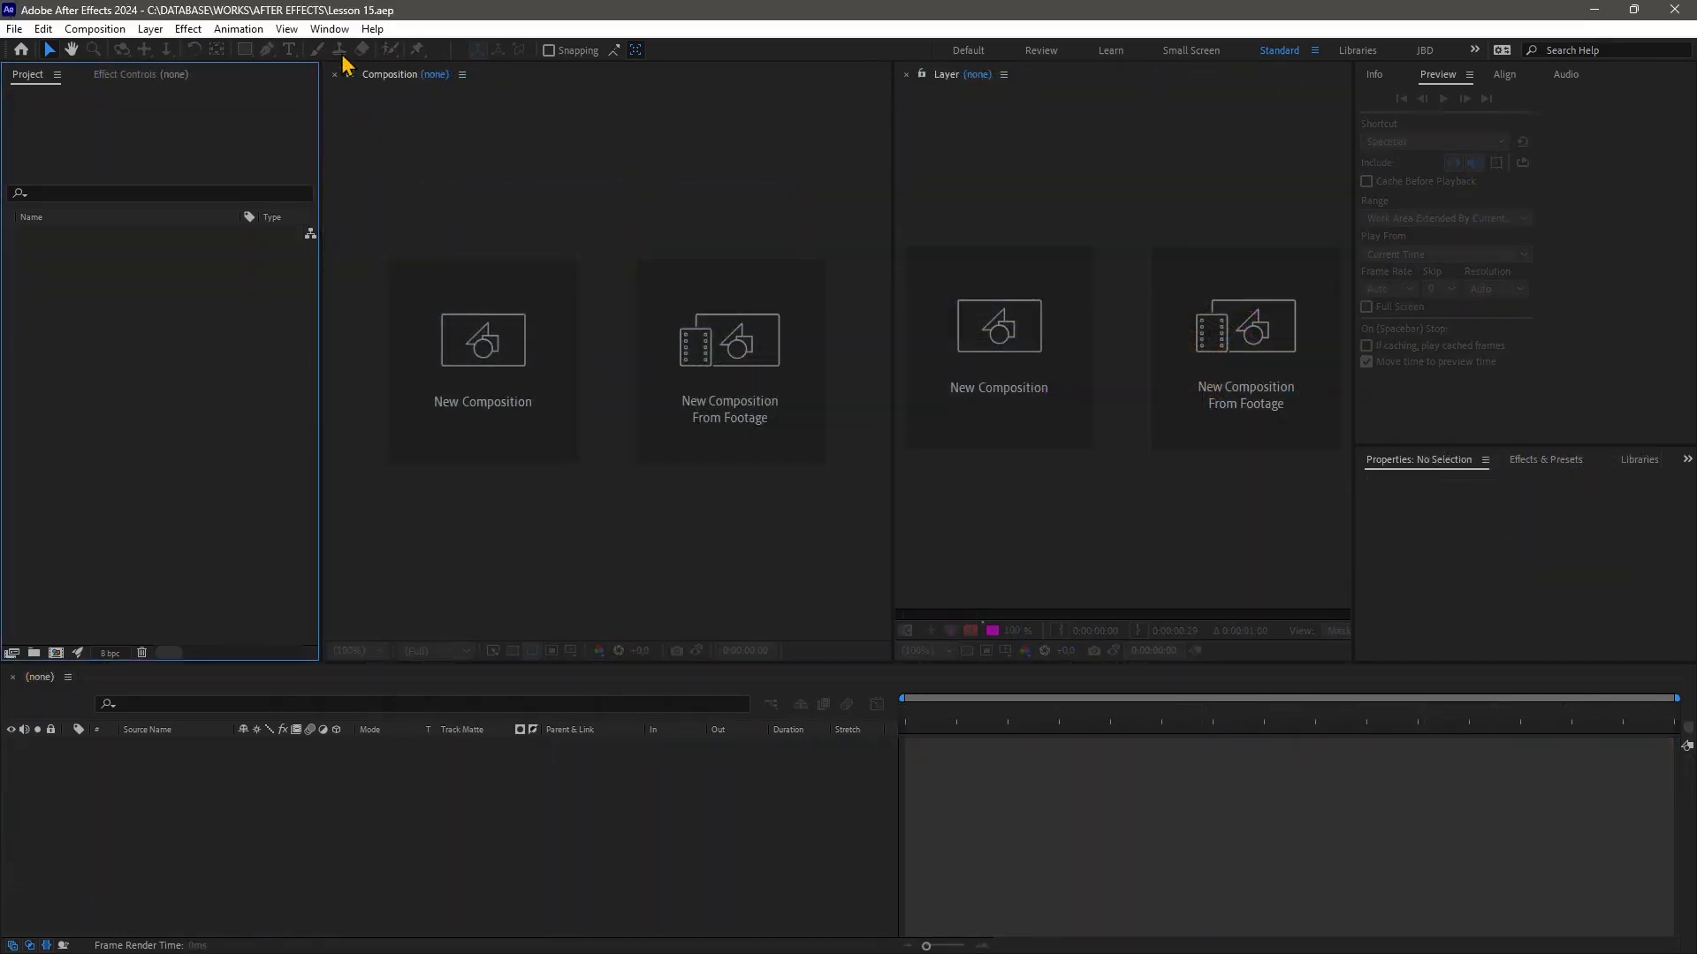
Select the Standard workspace and widen the Layer panel by moving its divider with the Composition panel
click(329, 30)
mouse_move(337, 59)
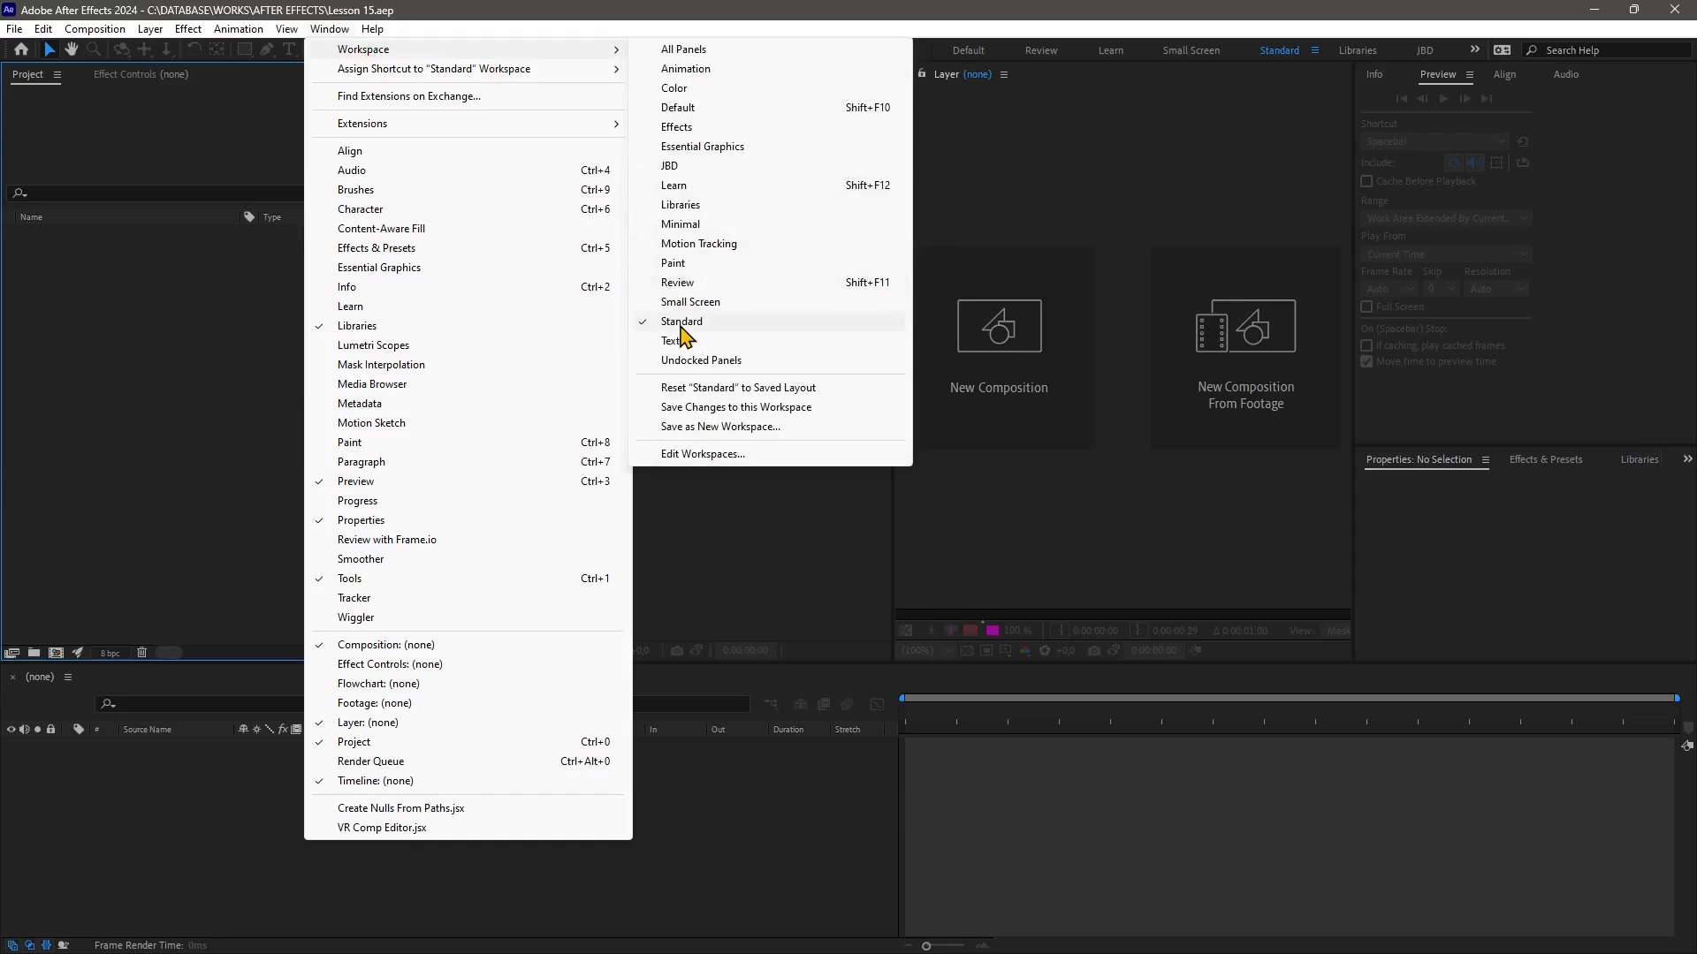
click(679, 325)
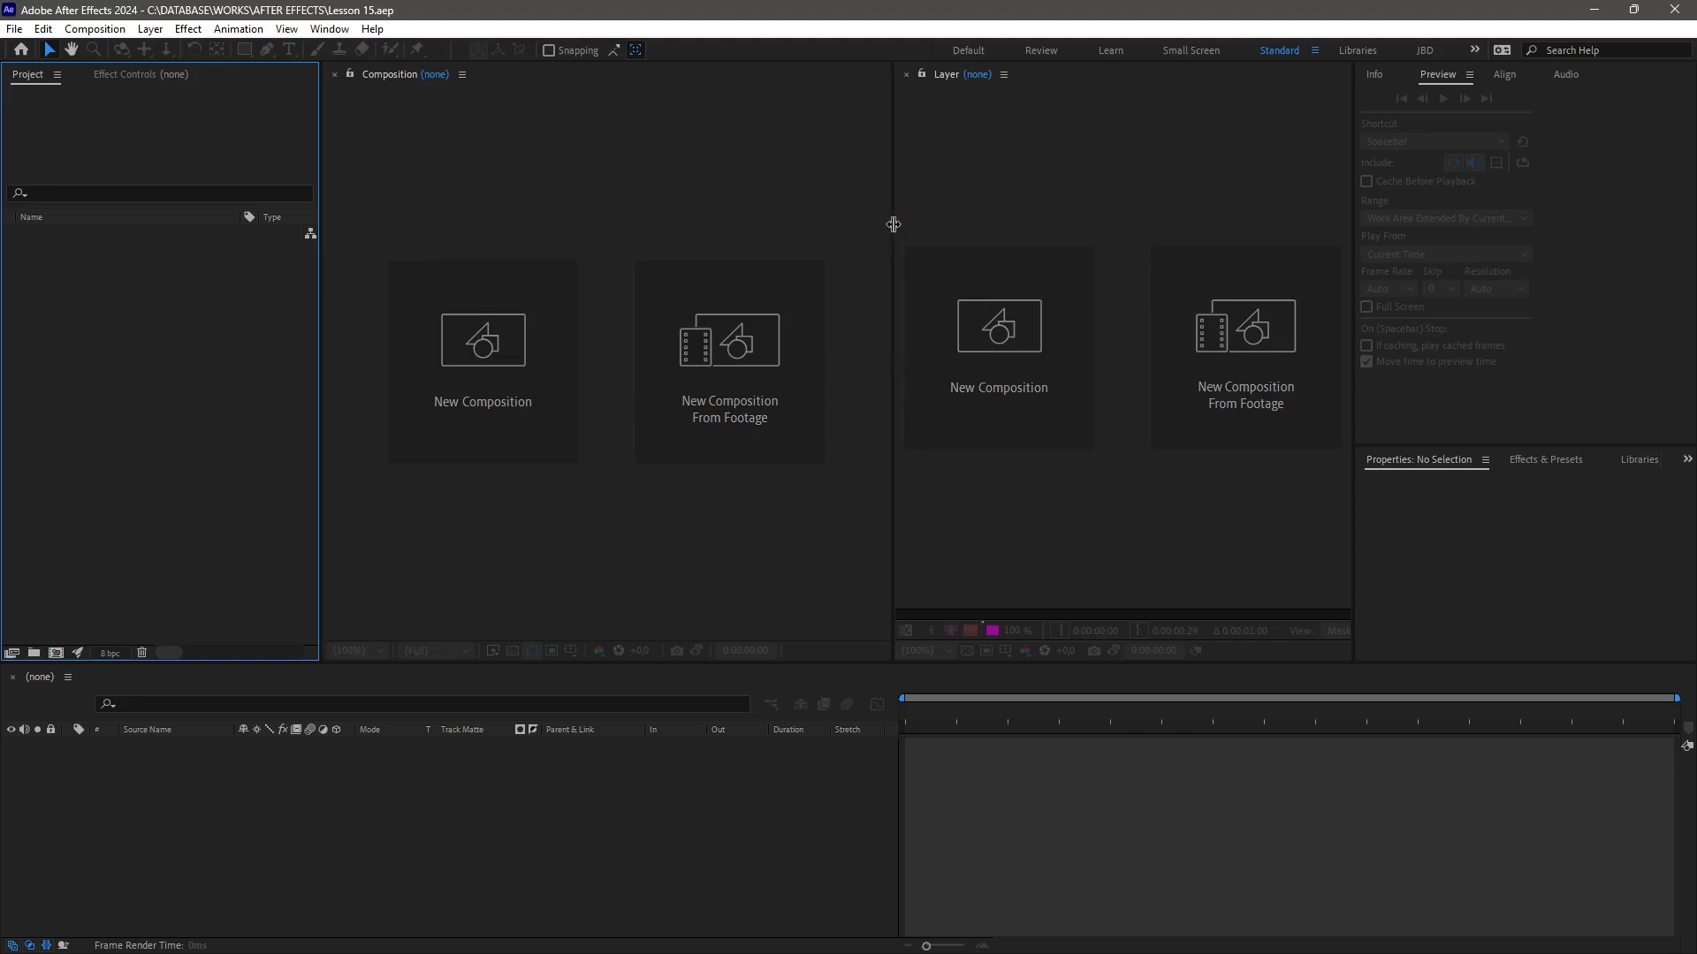
drag(894, 224, 799, 226)
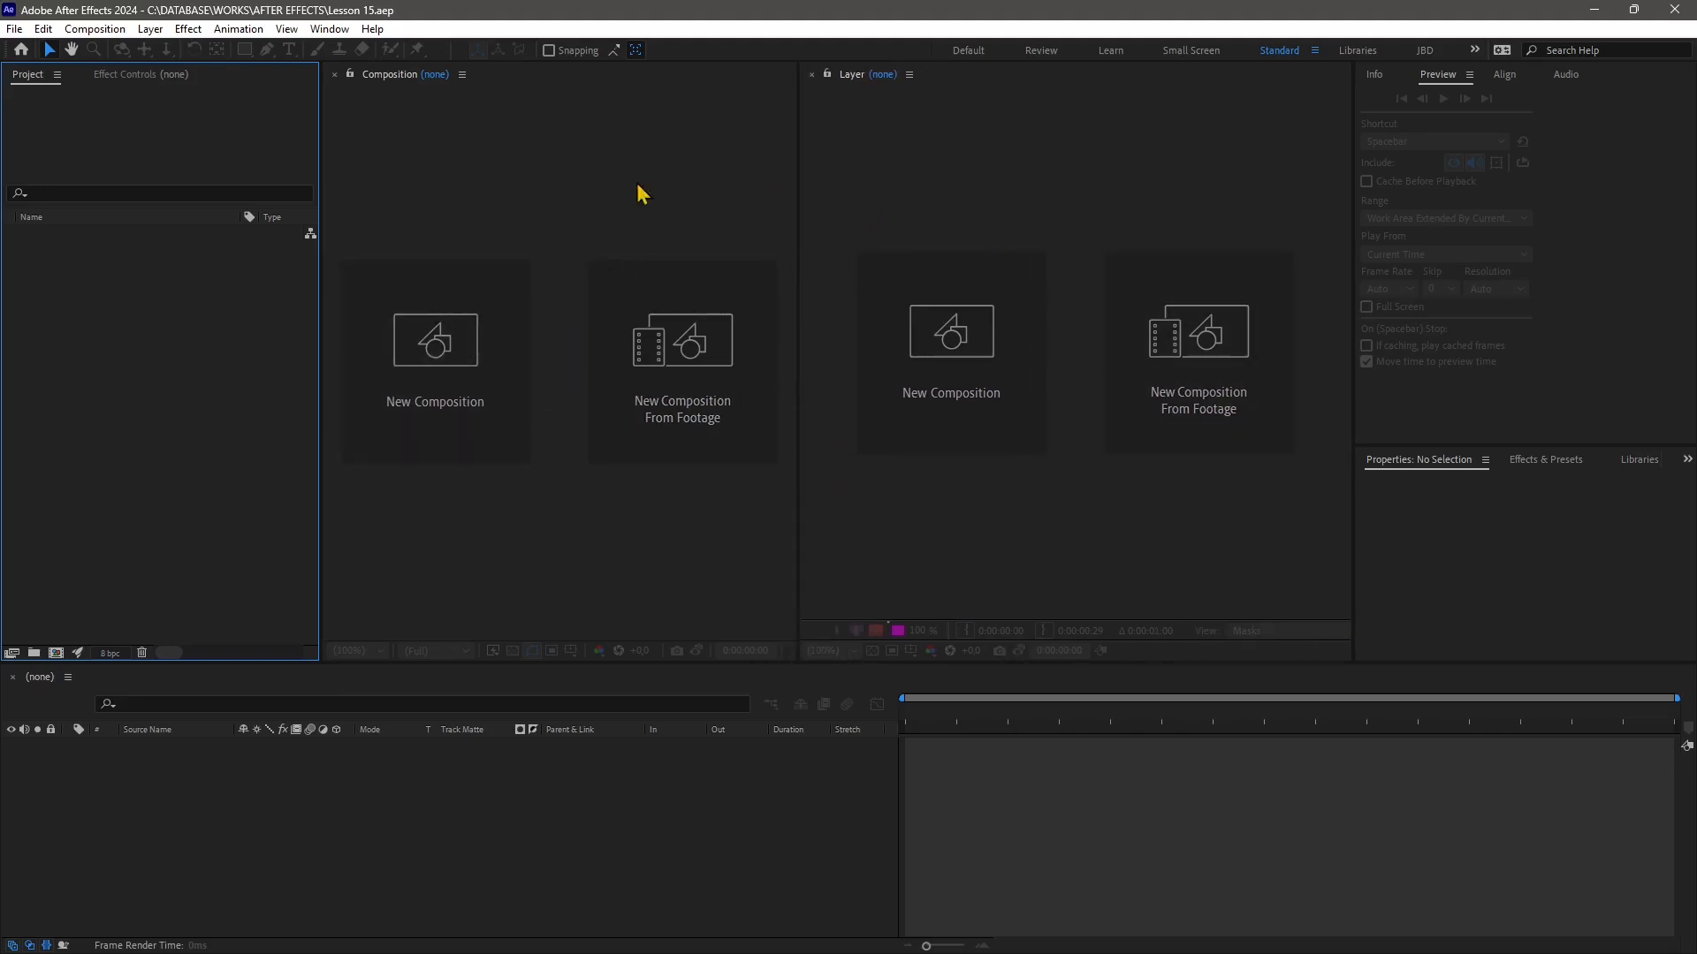
Switch to the Default workspace and reset it to its saved layout
click(981, 53)
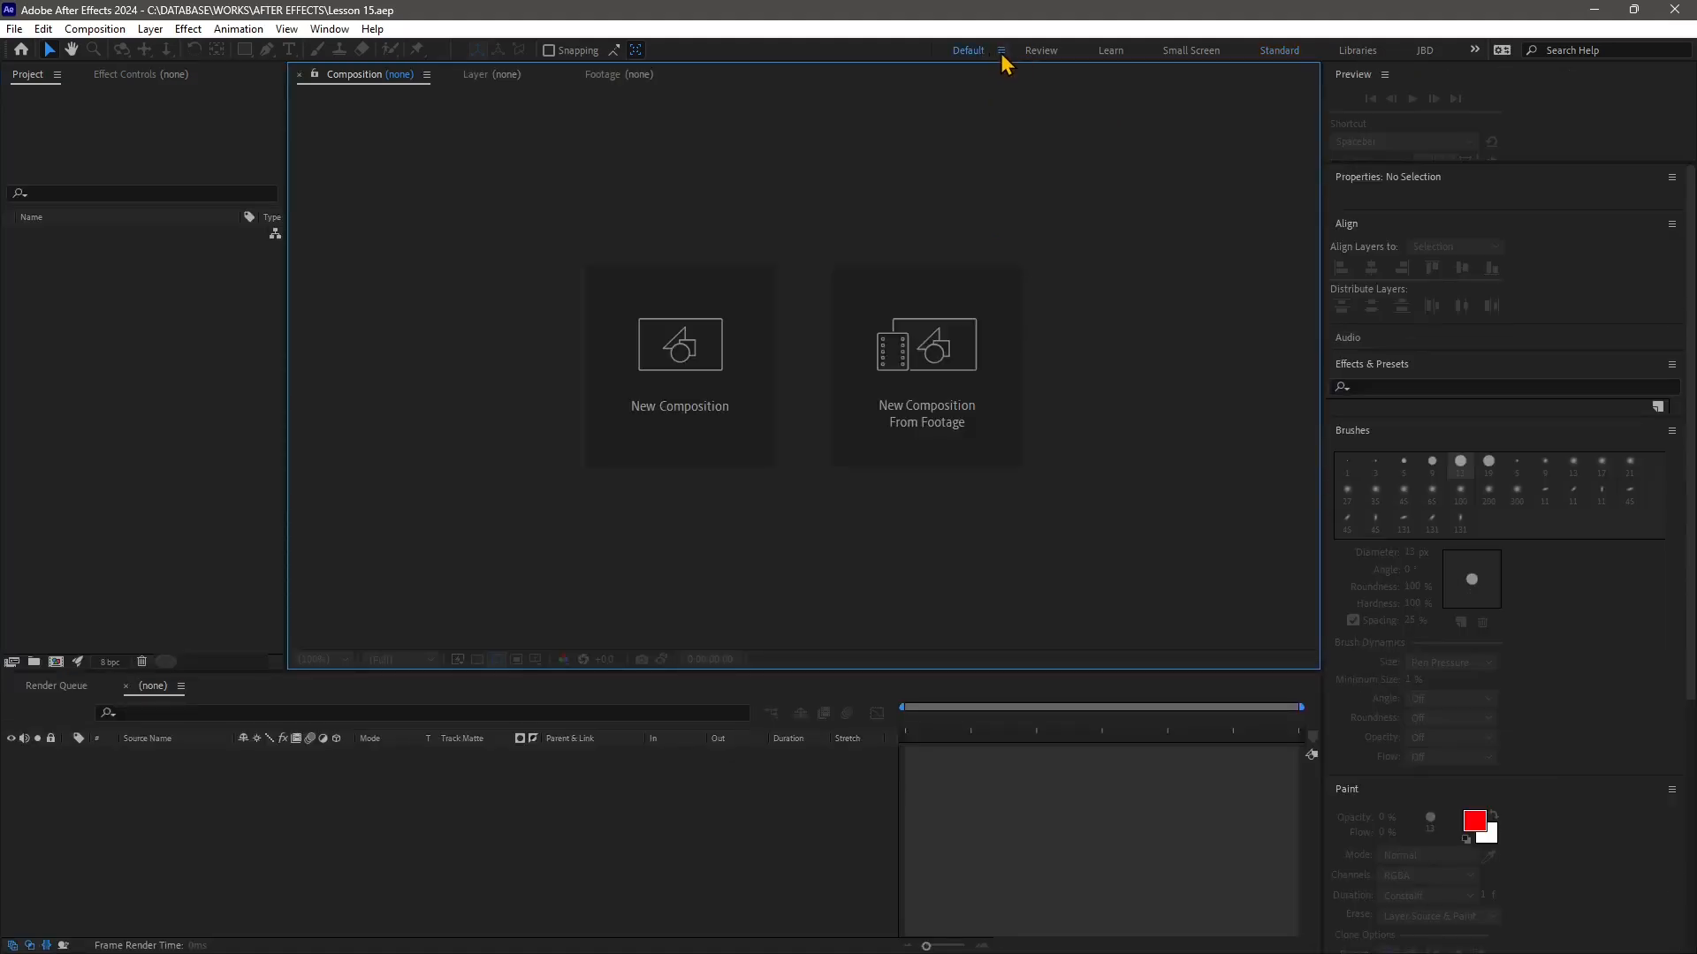
click(1001, 51)
click(1050, 55)
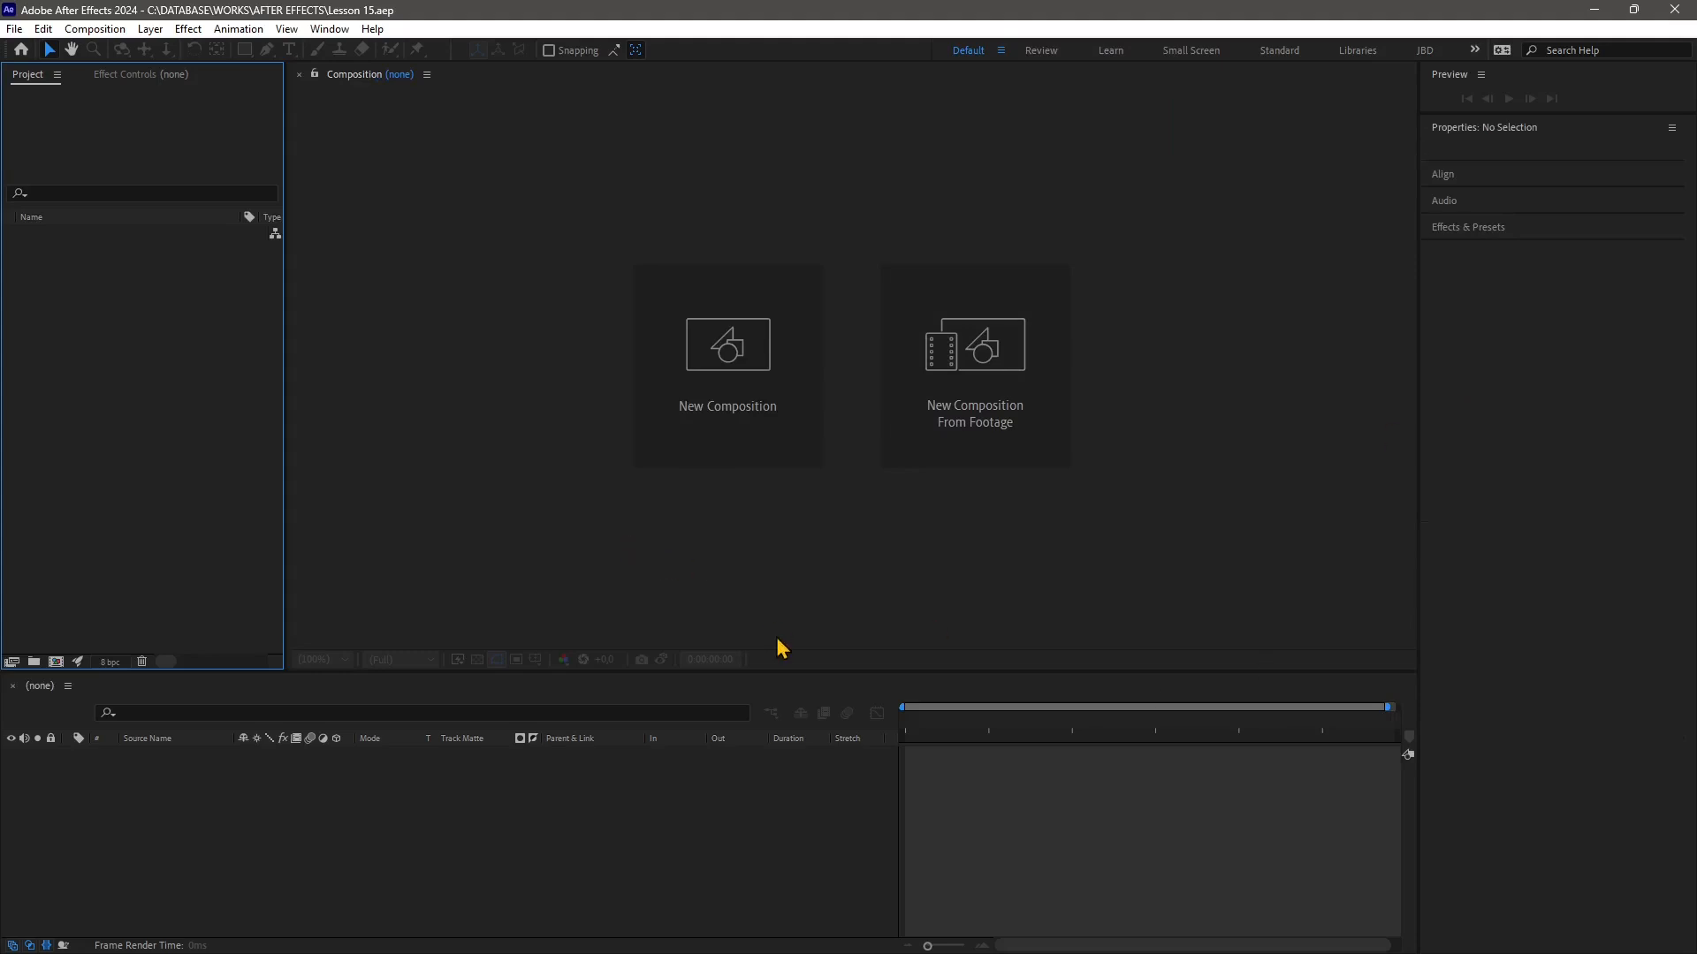
click(602, 449)
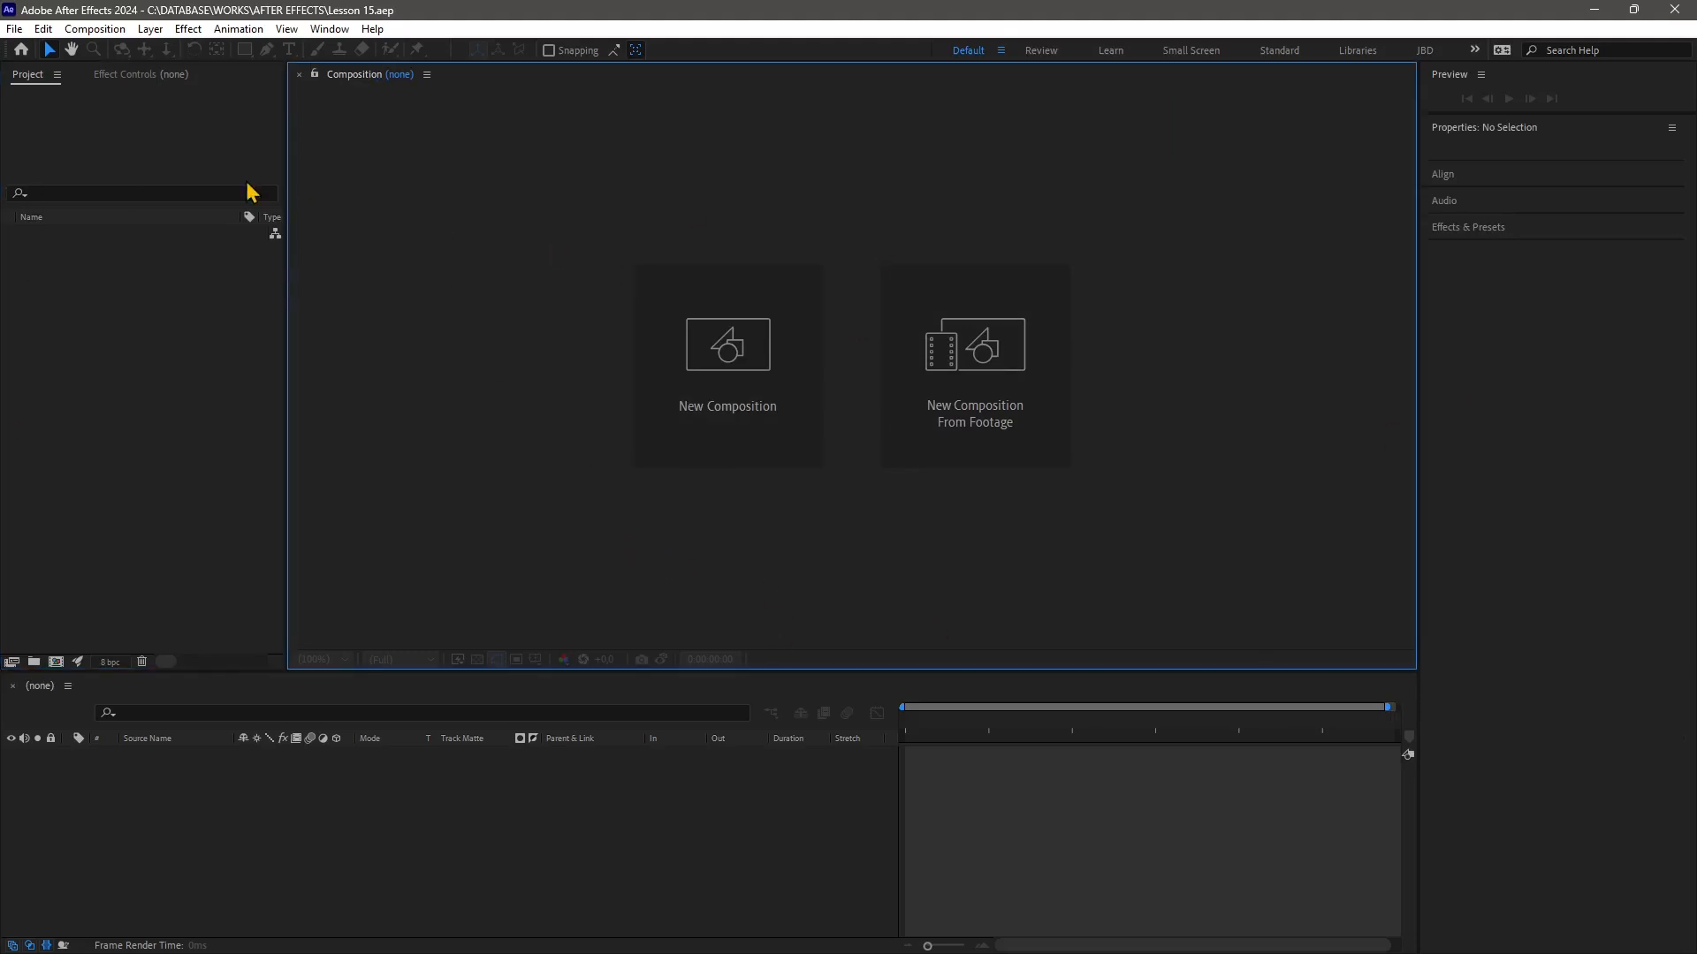
Start a new composition using the HD 1920x1080 24 fps preset
click(724, 364)
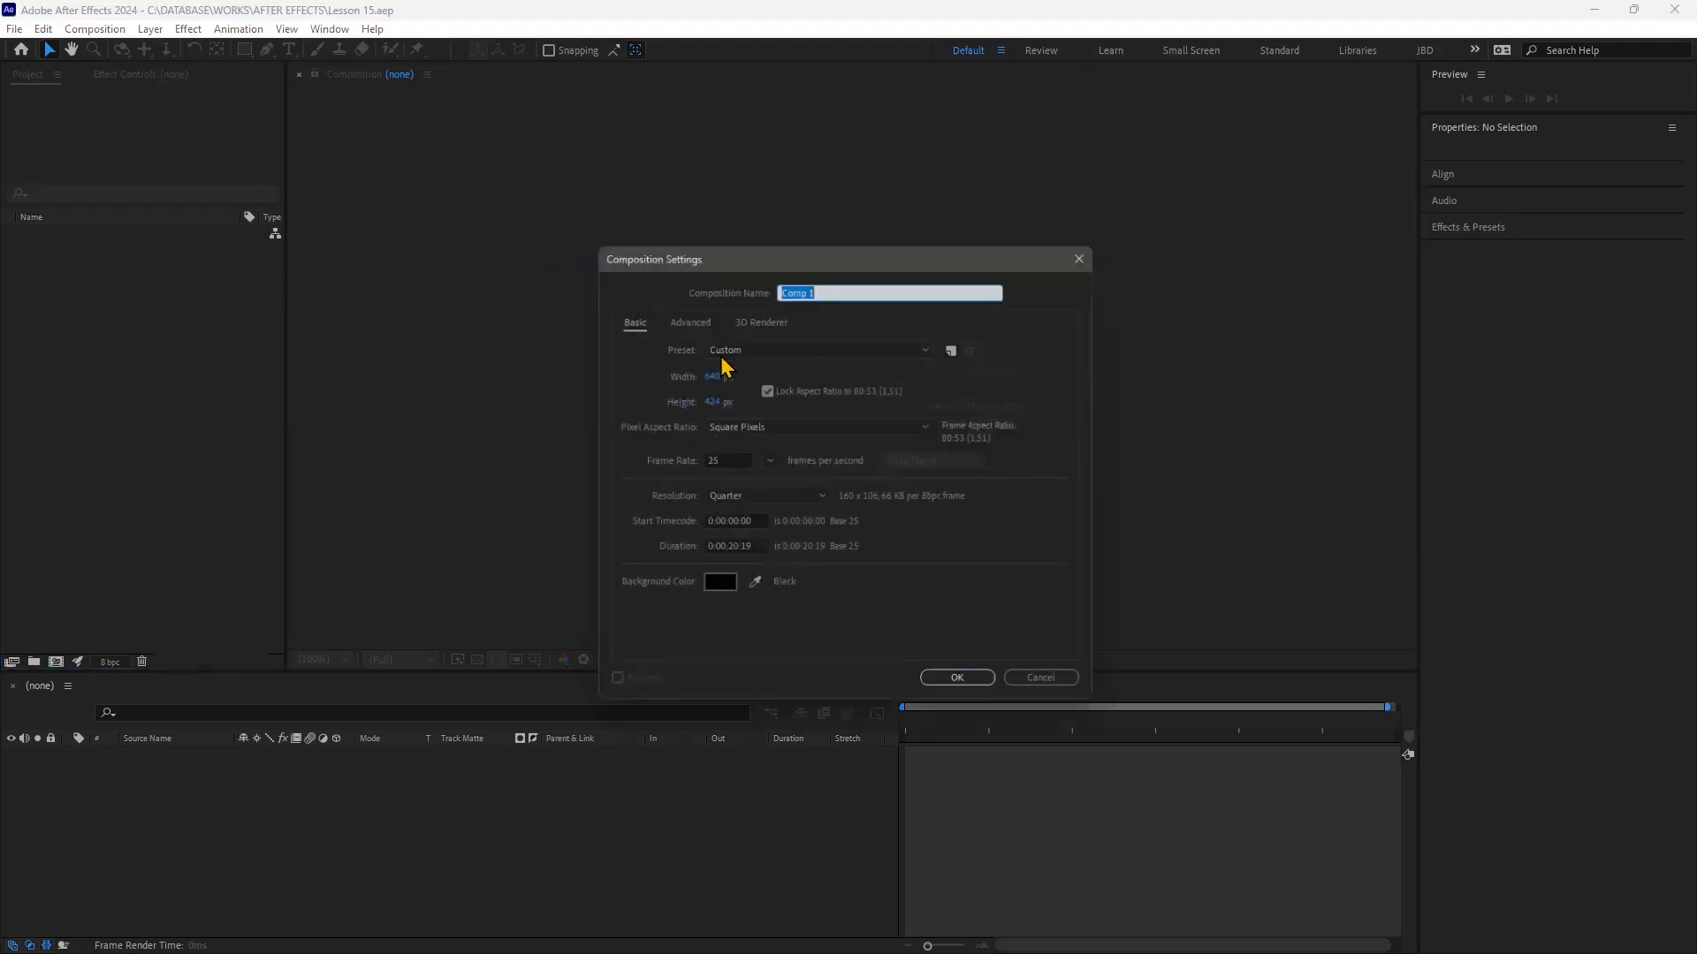
click(745, 349)
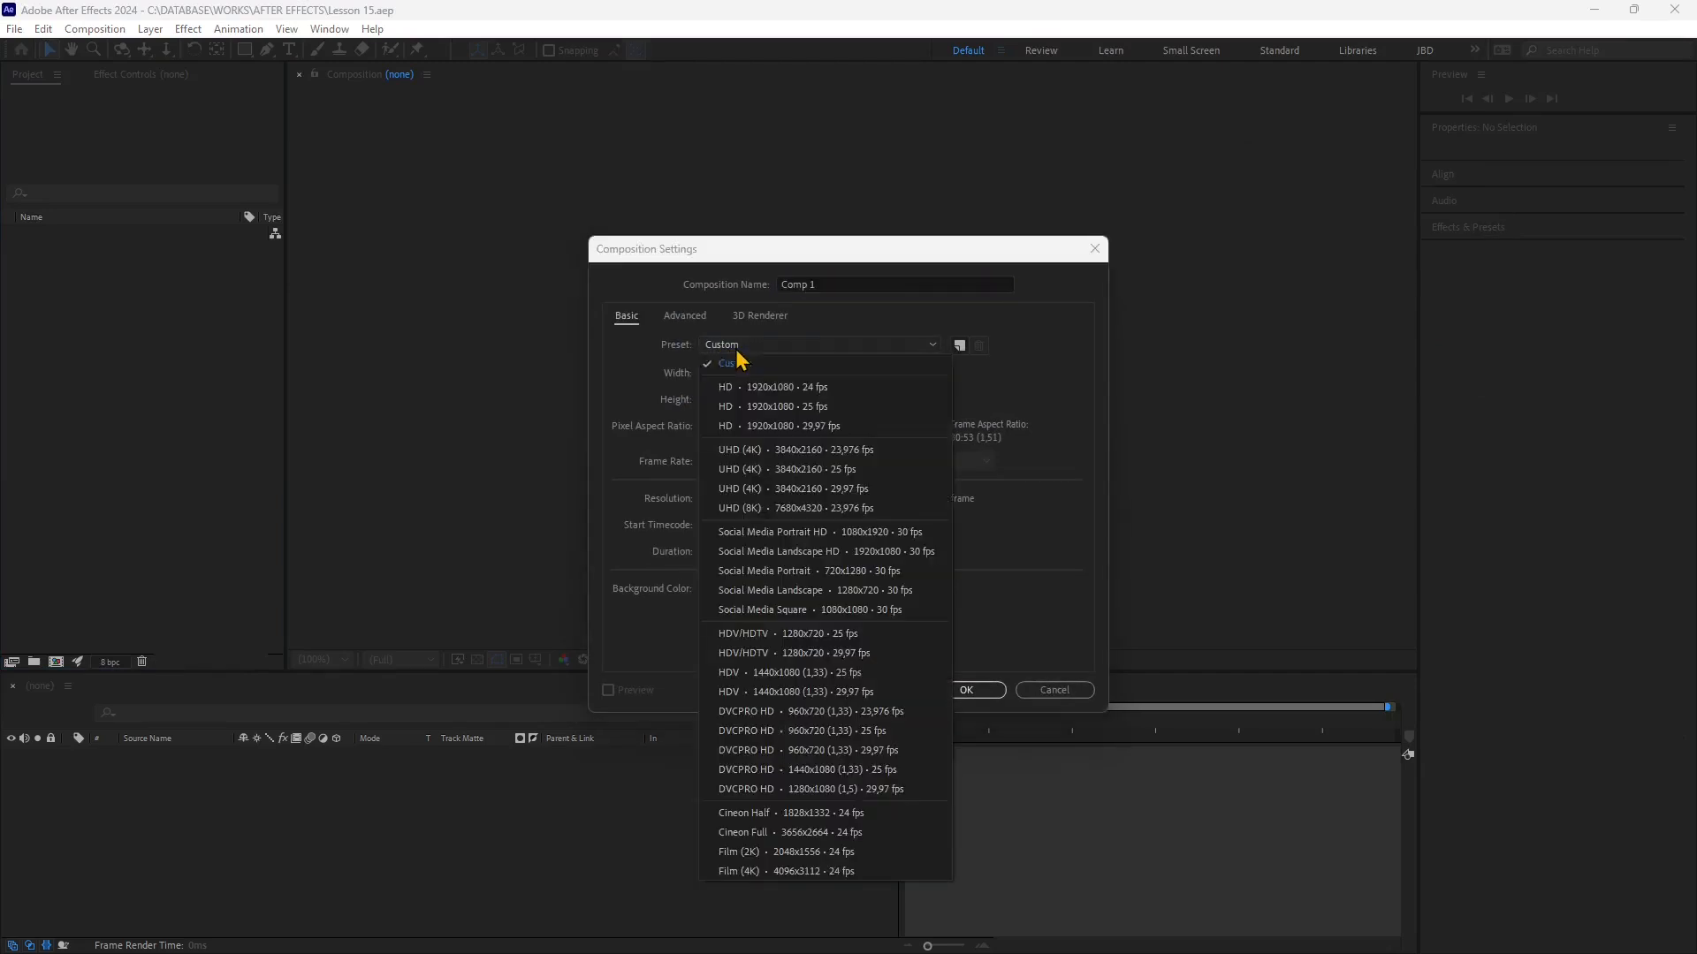
click(749, 389)
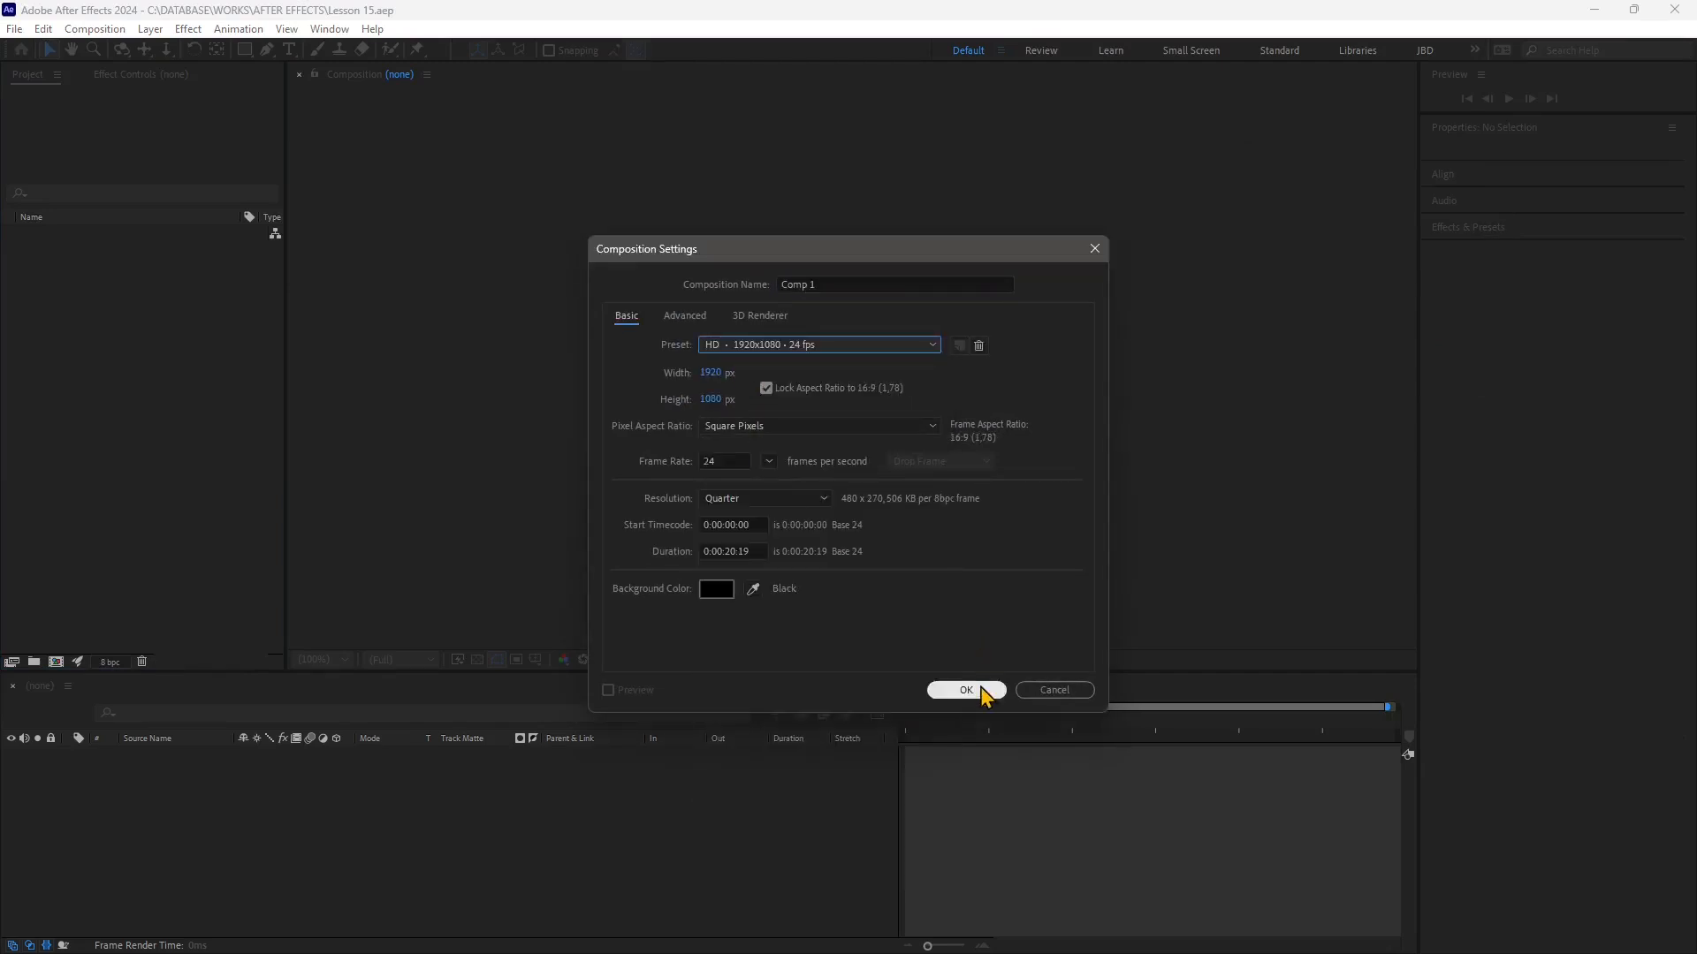
Set the composition background colour to 212143 and create the composition
click(714, 591)
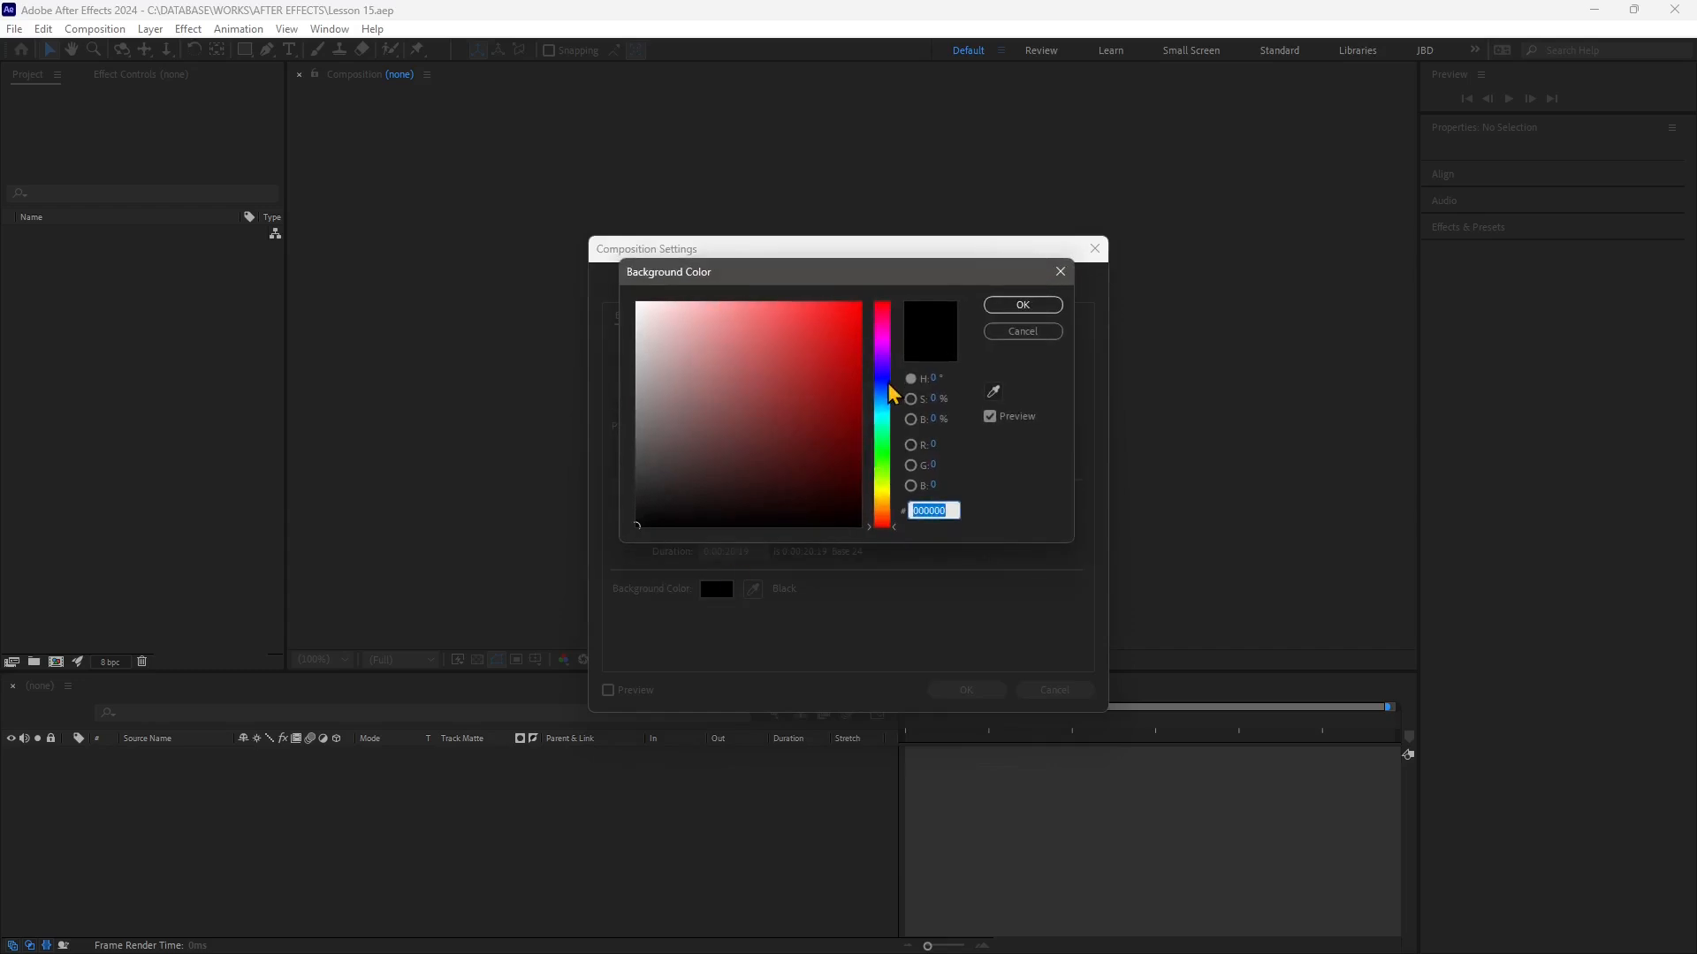
click(993, 392)
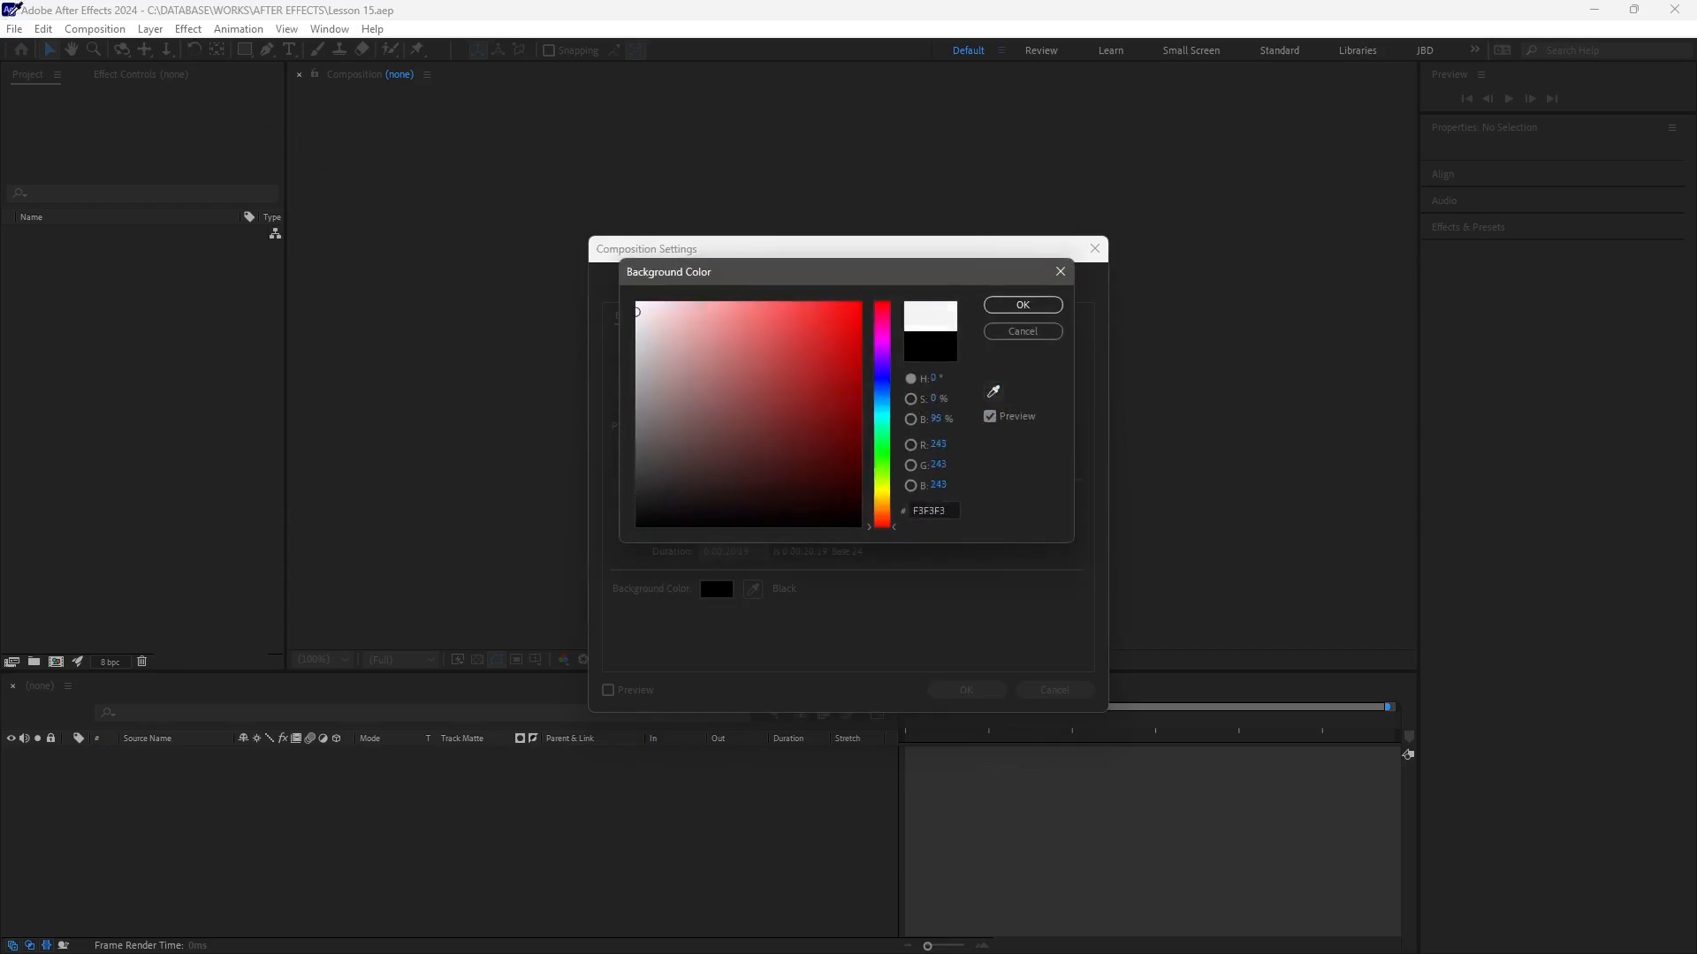
click(17, 4)
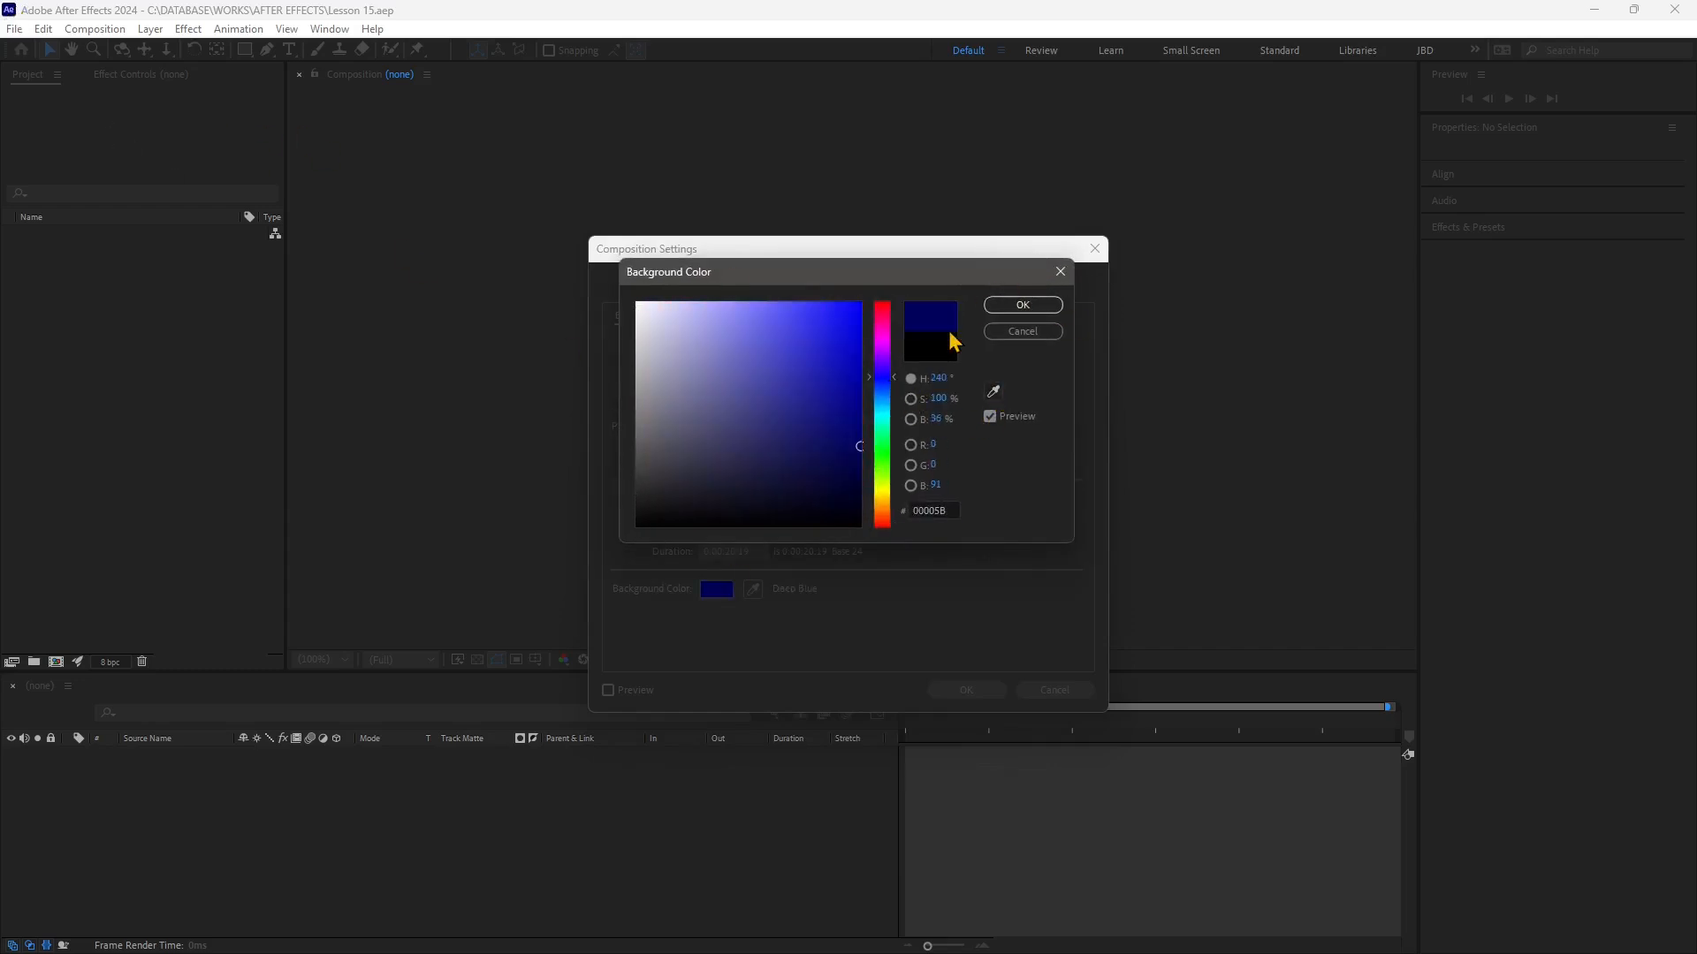
click(772, 414)
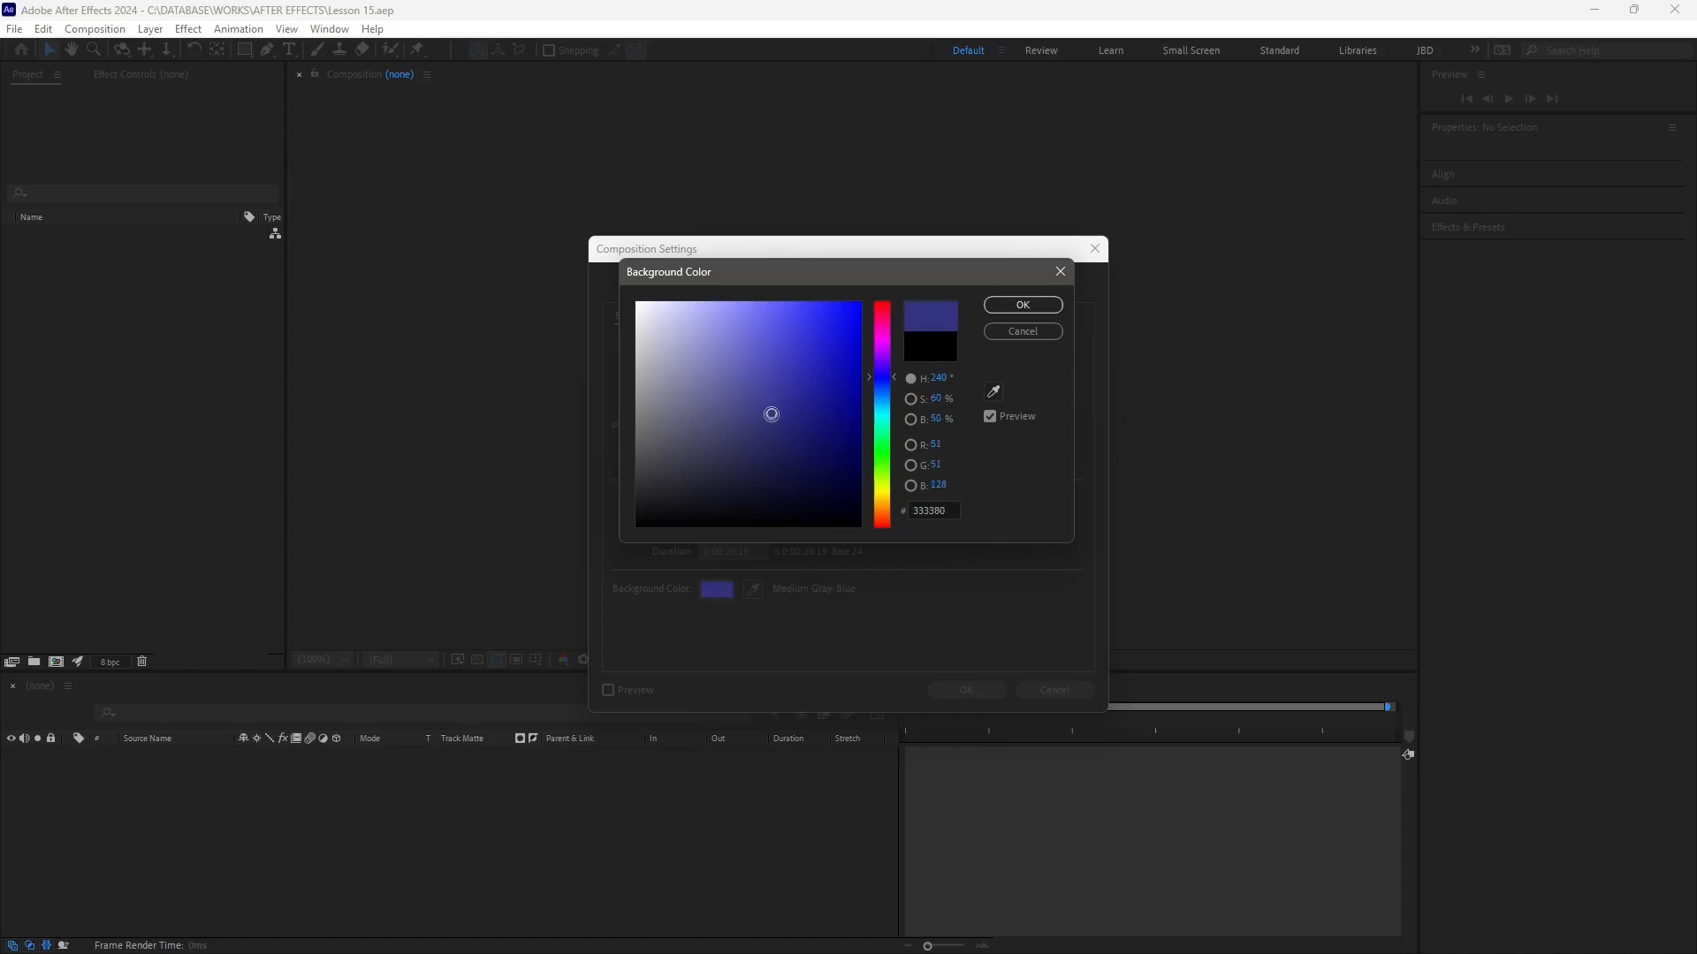
click(1025, 305)
click(984, 689)
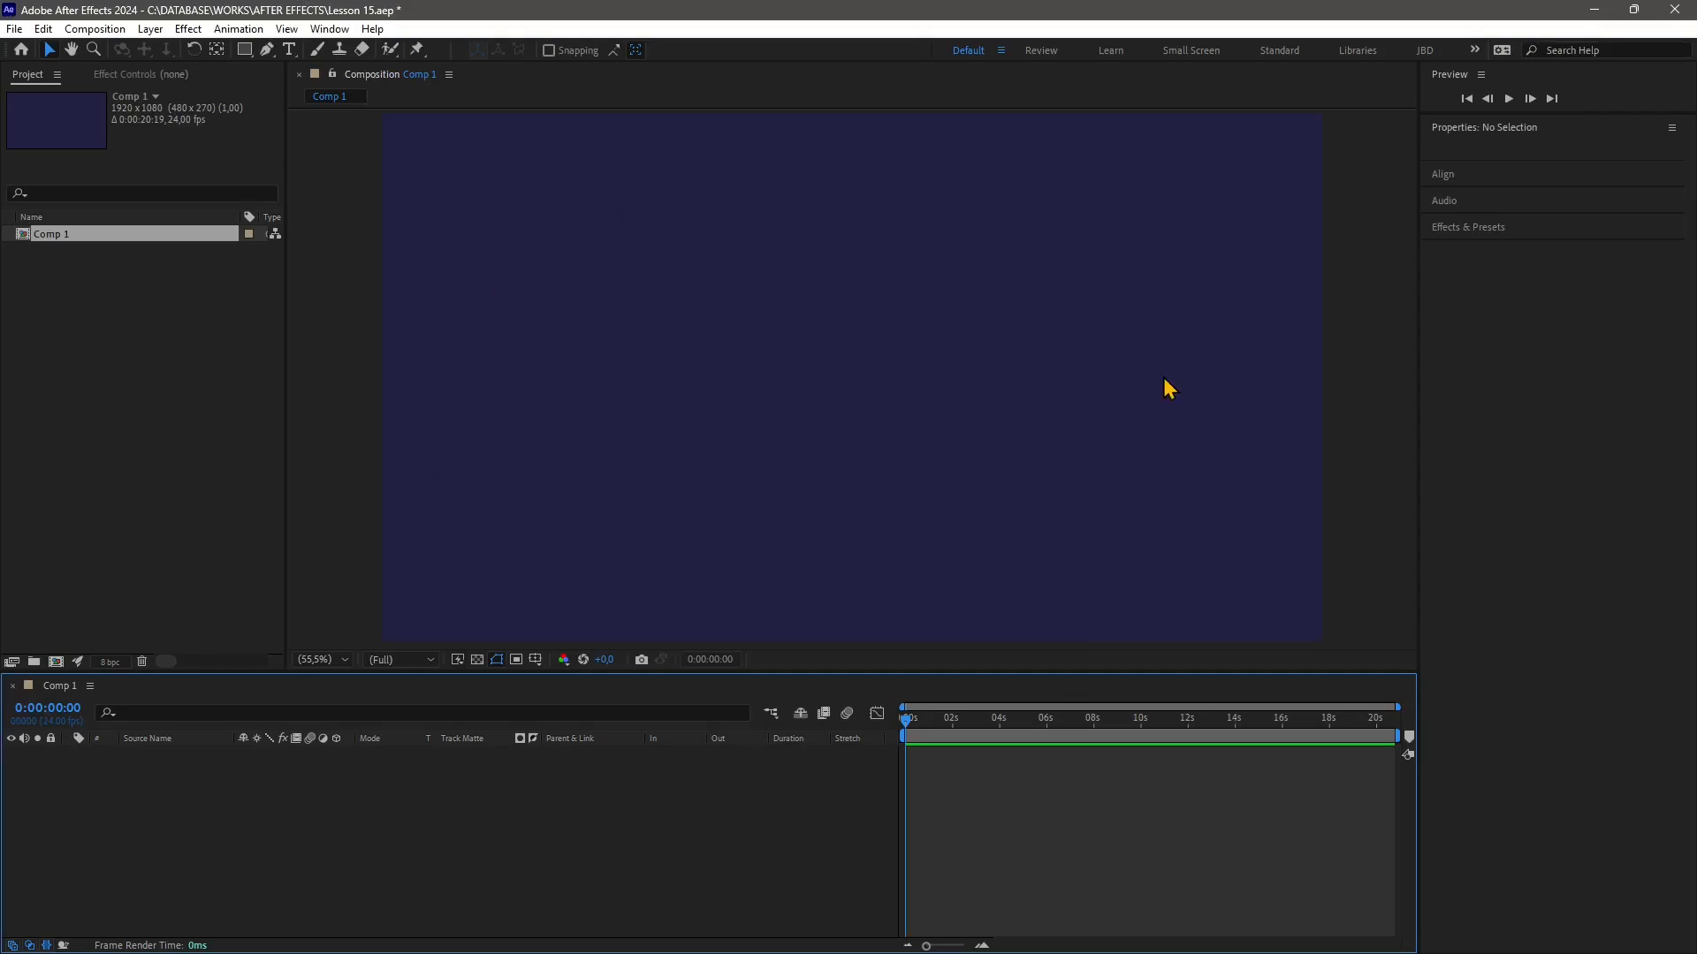
Import the video VID_20240105_162351 from the WORKS > AFTER EFFECTS > Videos folder
click(17, 30)
mouse_move(88, 279)
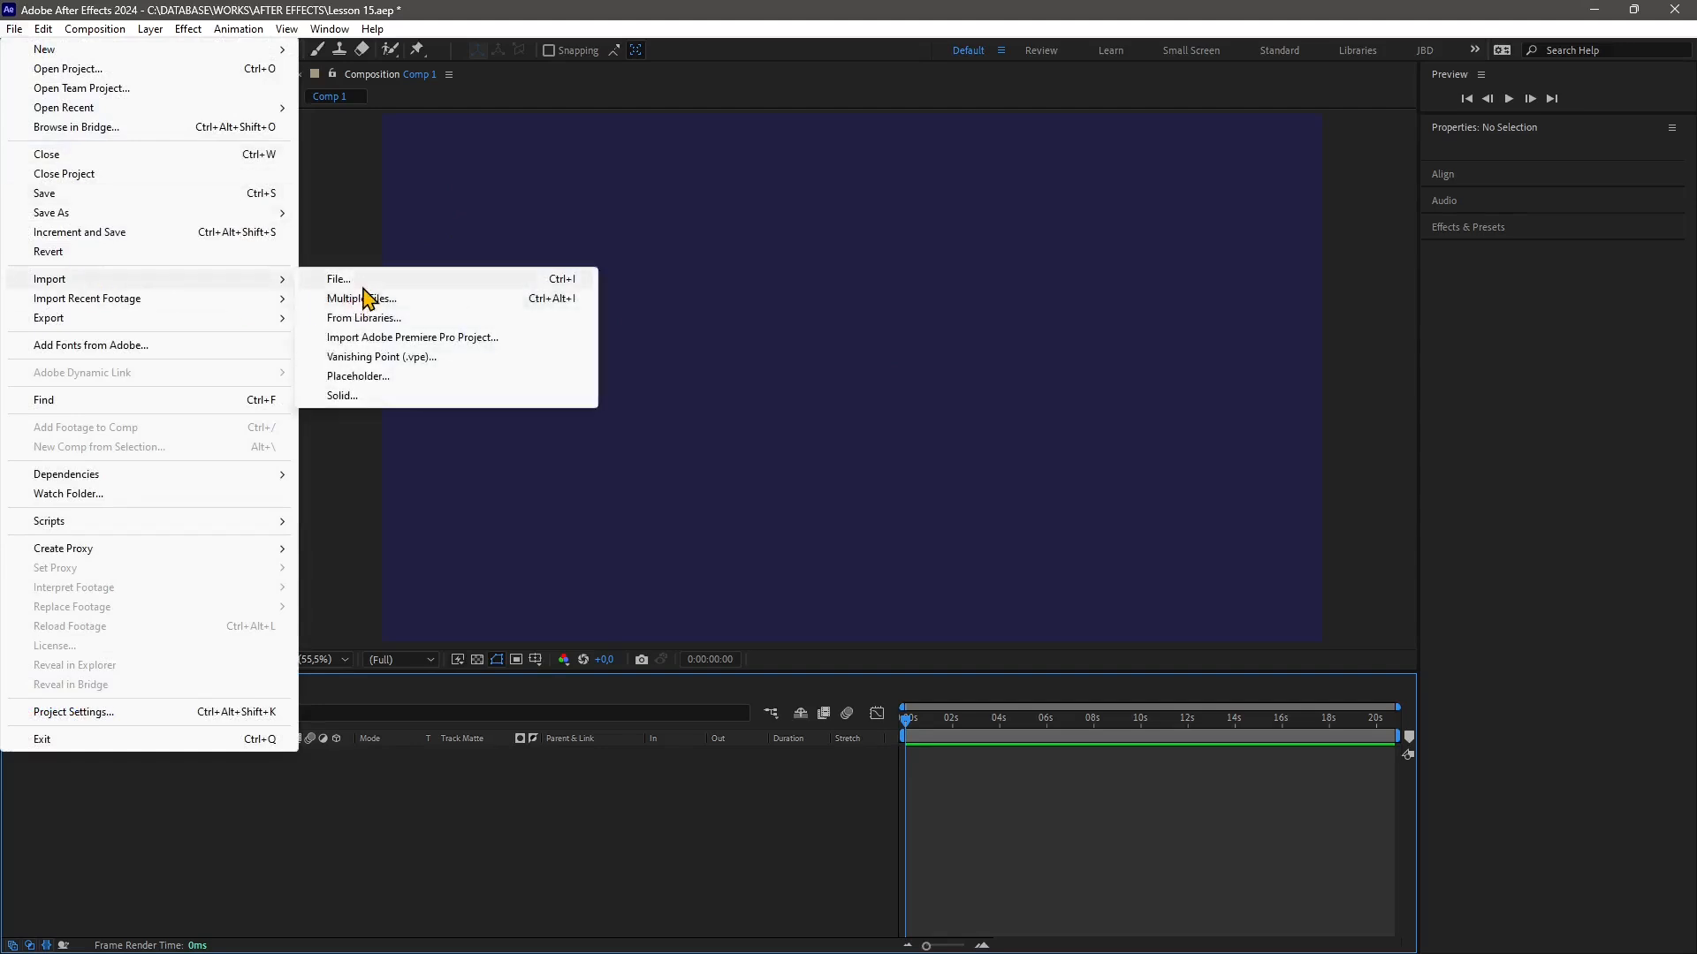
click(363, 281)
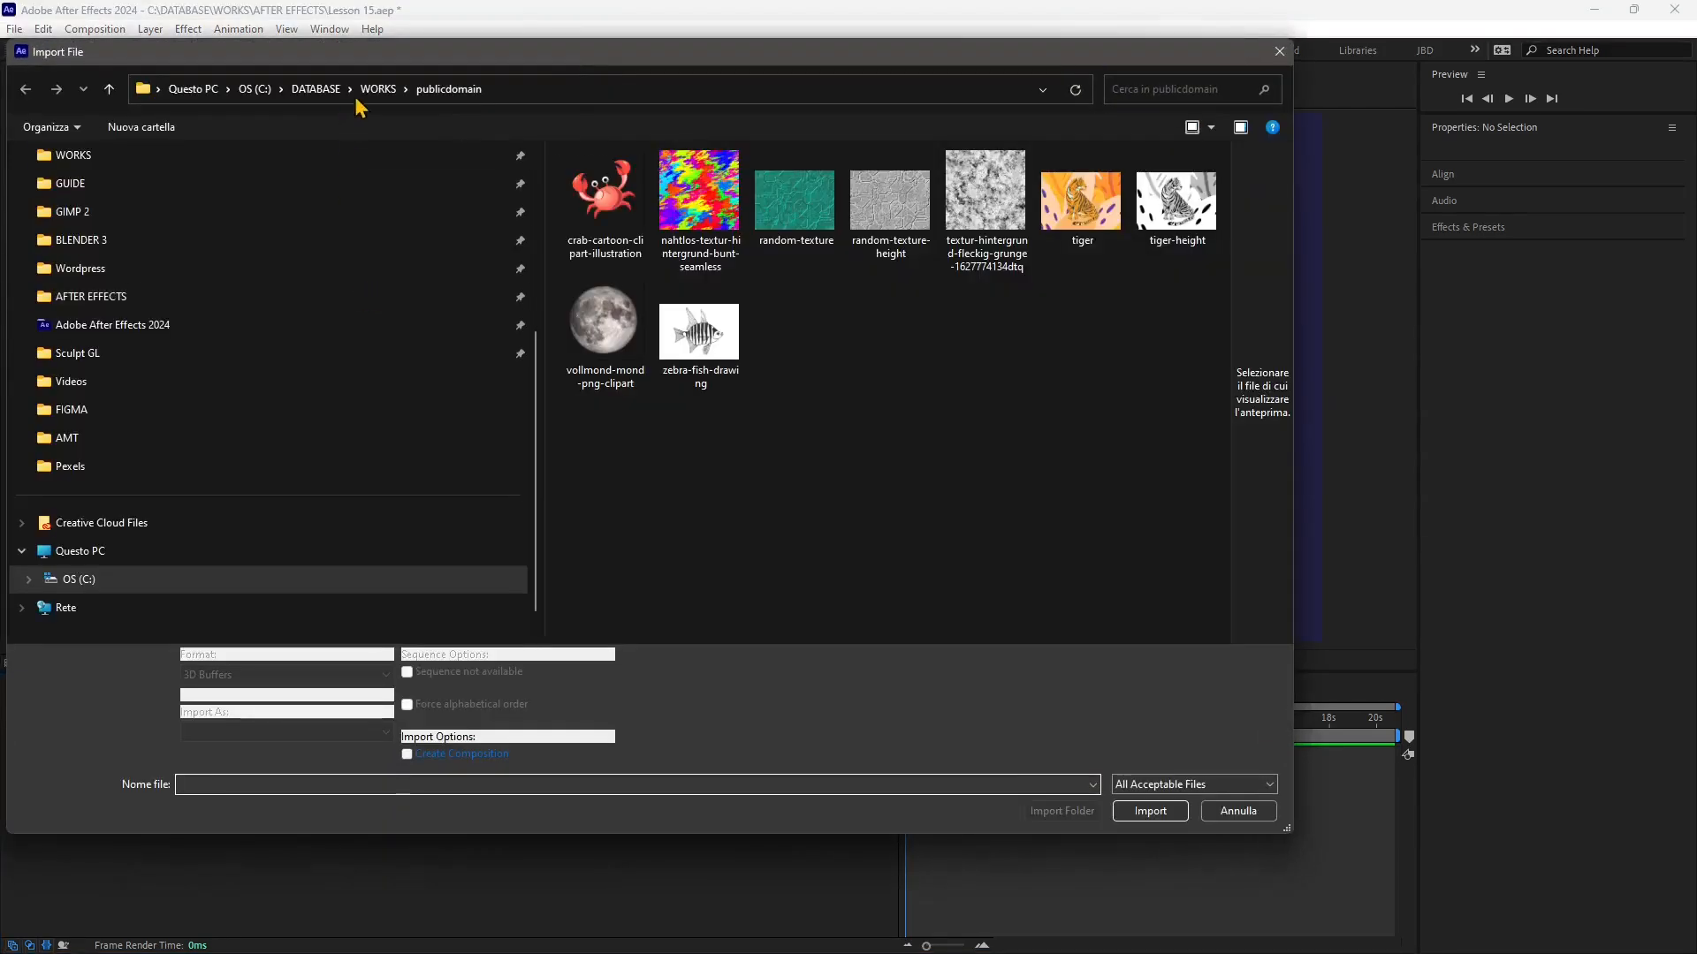
click(375, 89)
scroll(693, 464, down, 2)
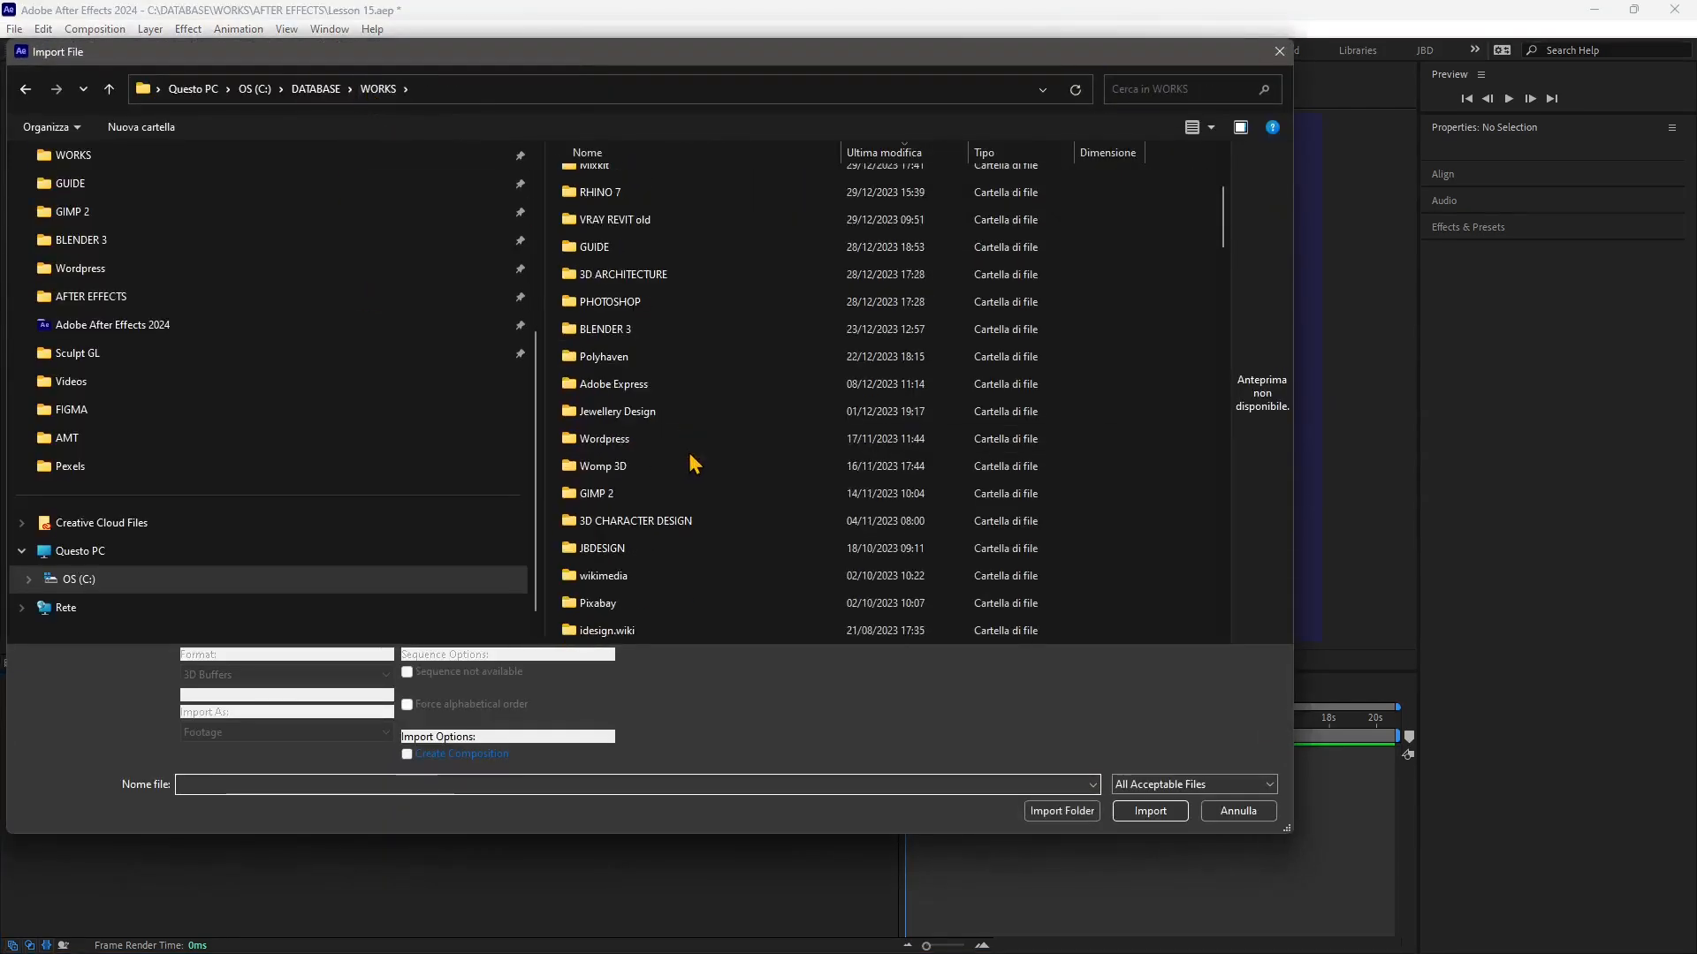
scroll(693, 464, up, 3)
double_click(644, 176)
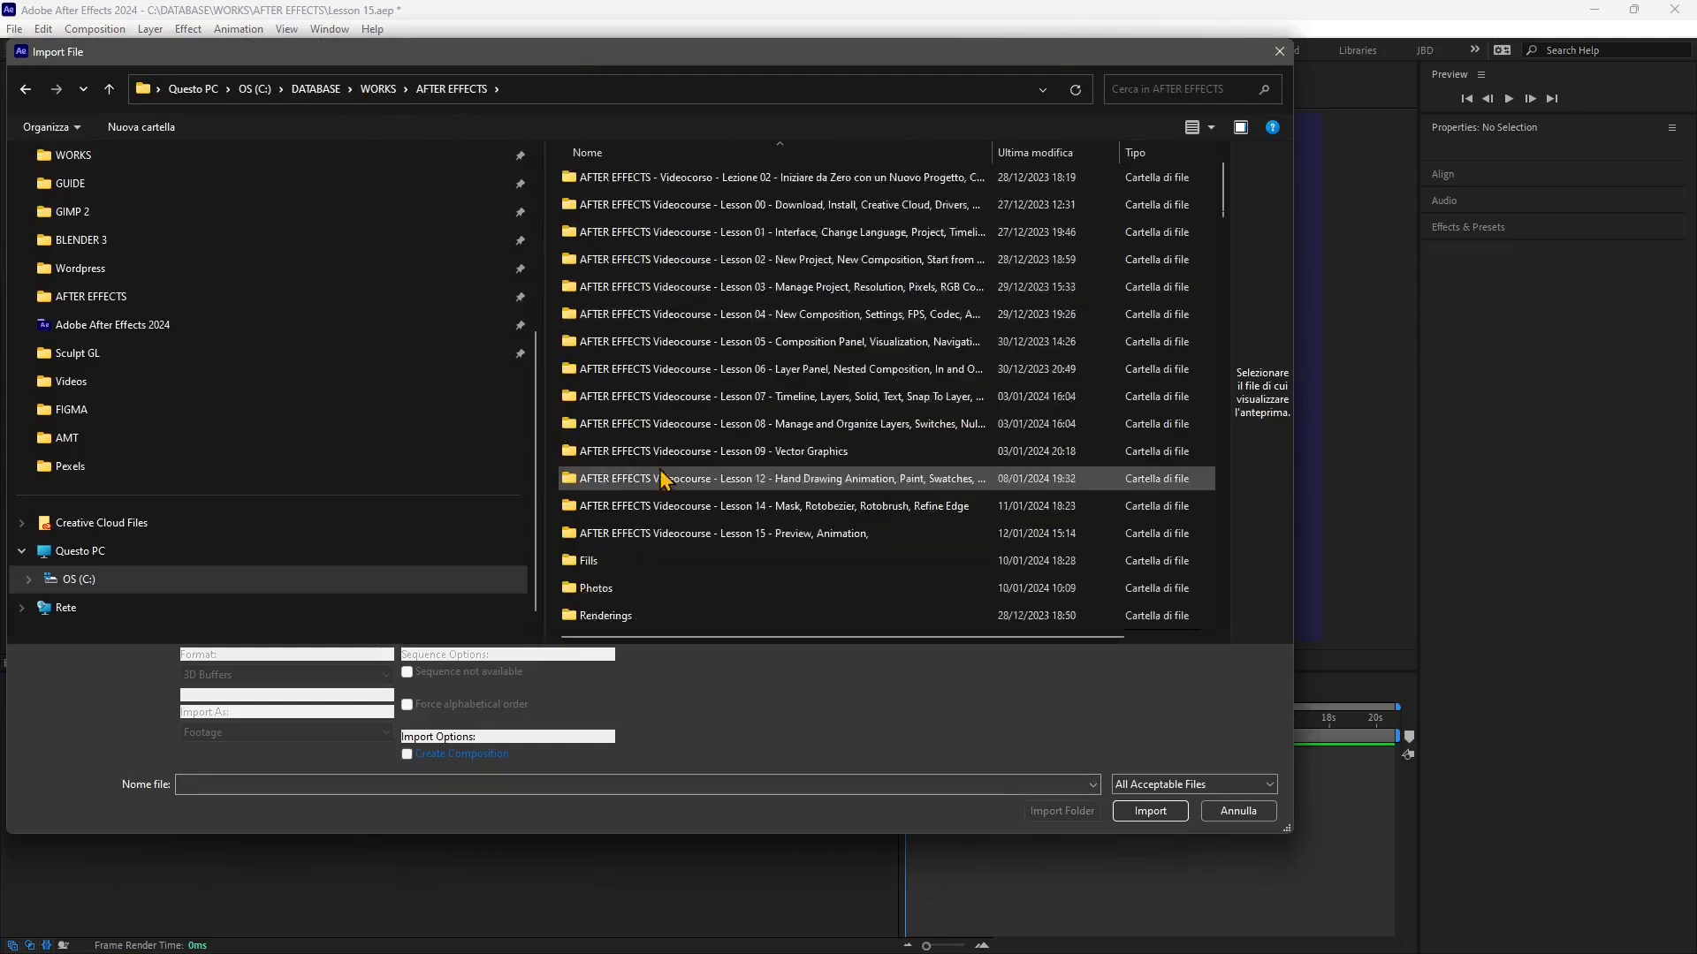
scroll(662, 478, down, 9)
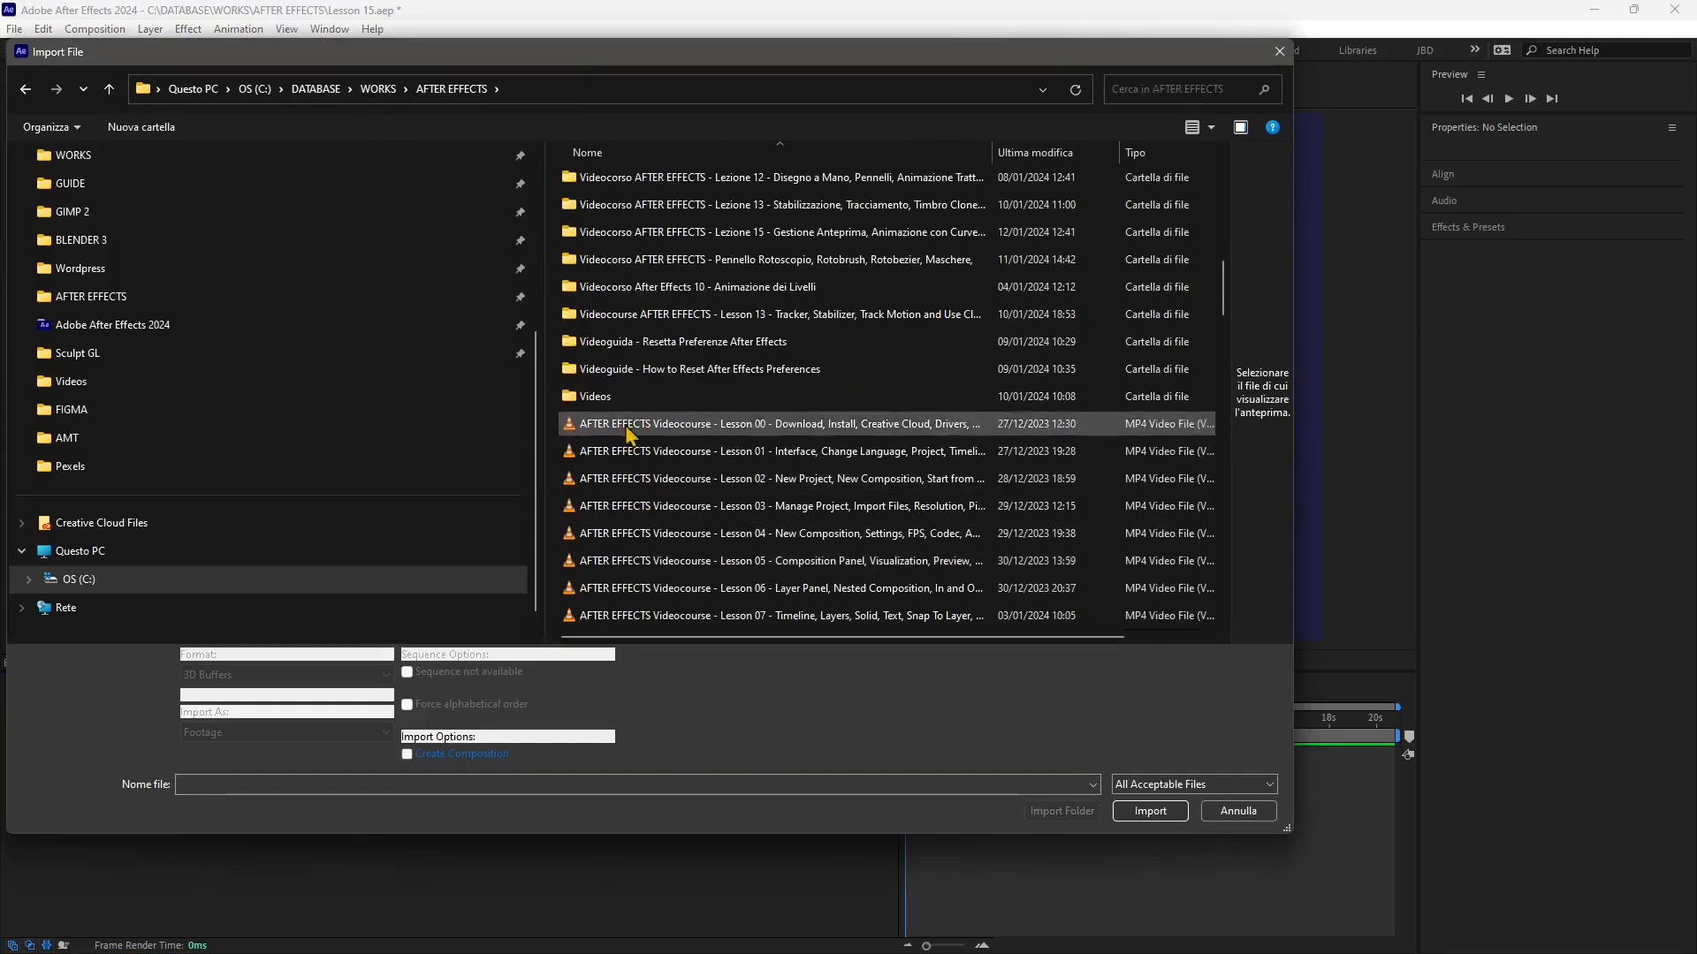
double_click(621, 403)
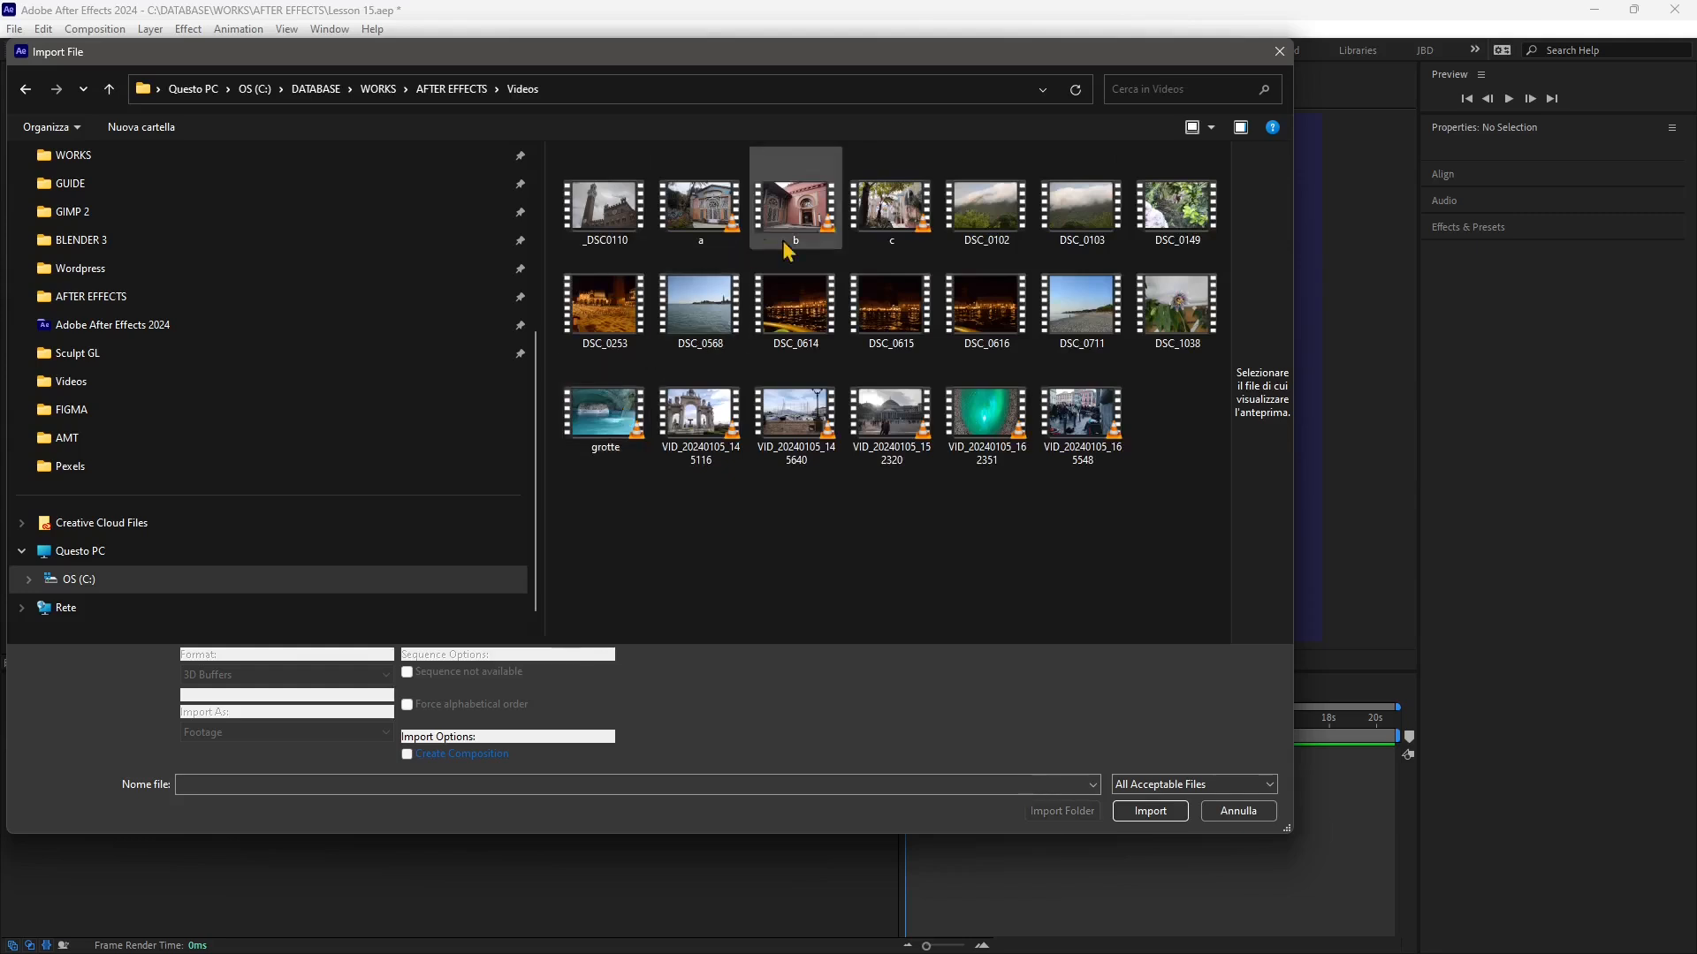
click(983, 413)
click(1144, 811)
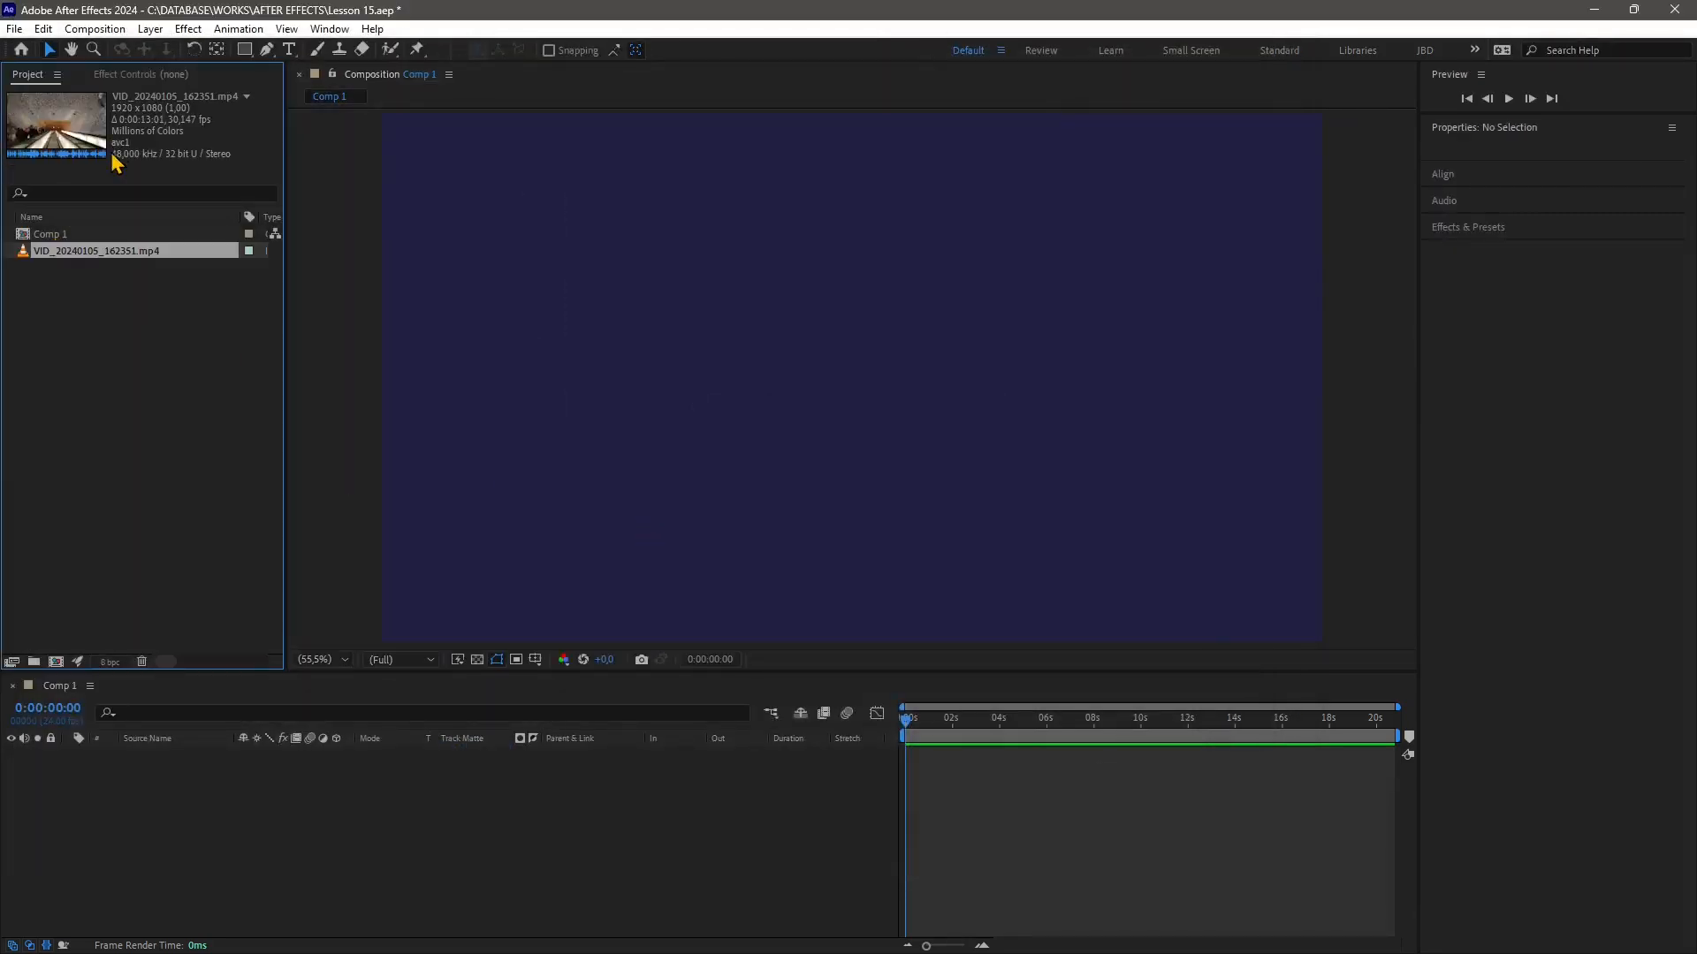
Add the imported video to Comp 1 as a new layer
drag(26, 253, 902, 781)
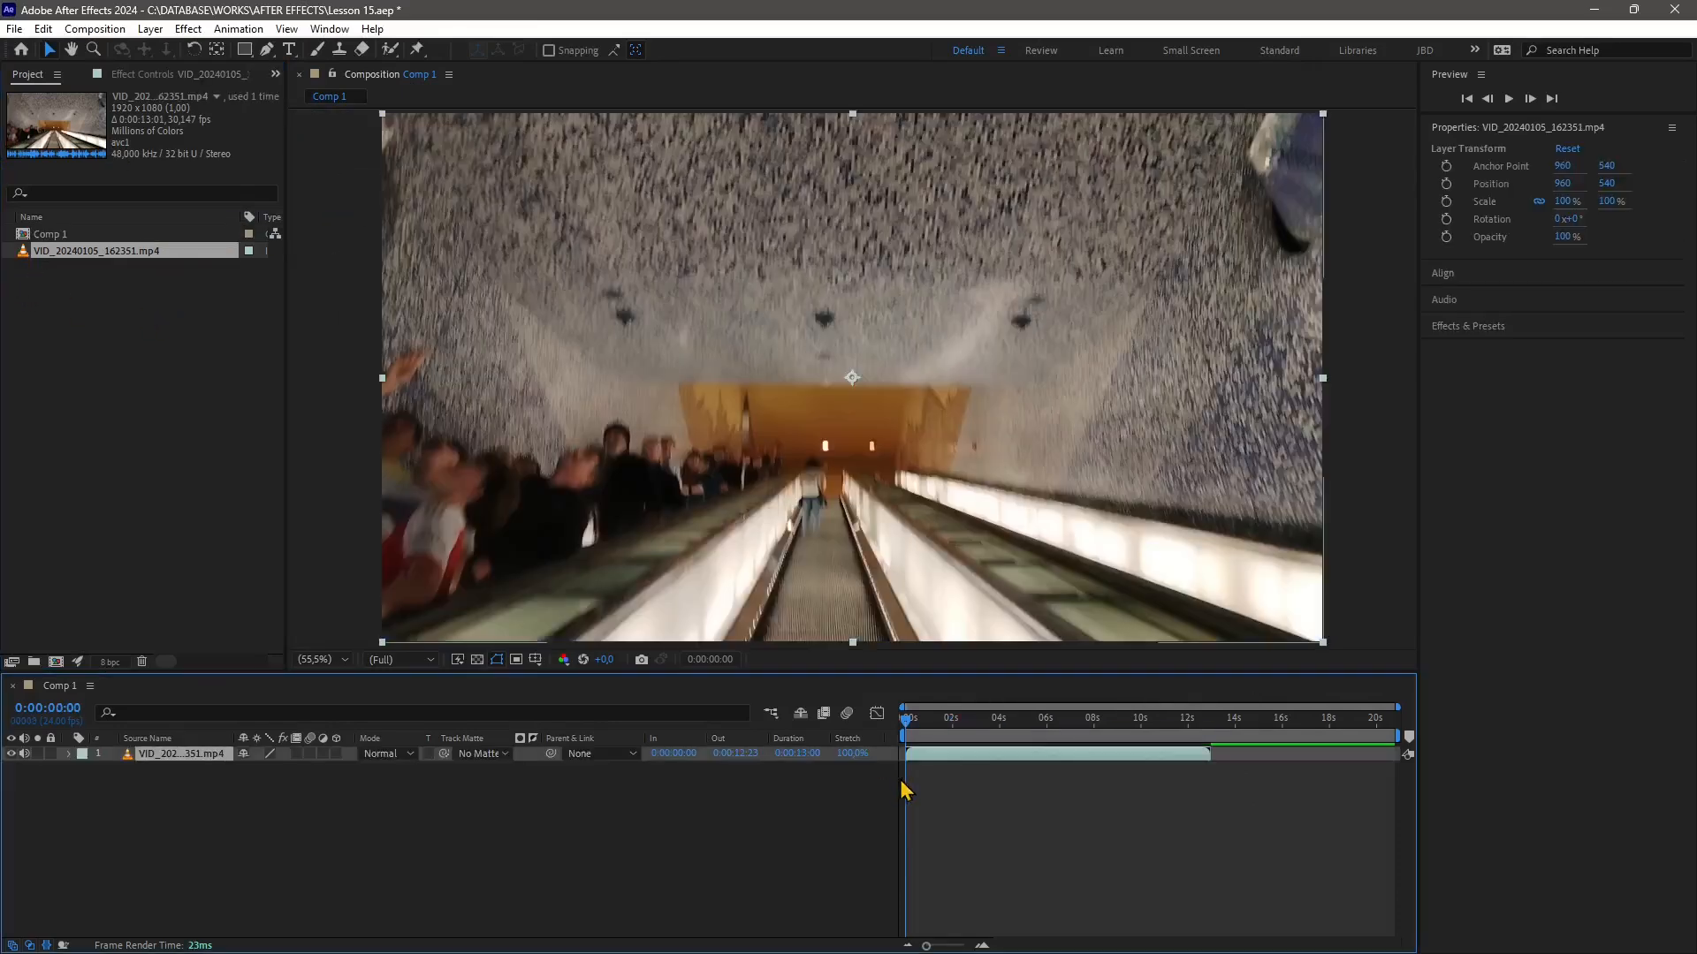
key(comma)
key(comma)
key(comma)
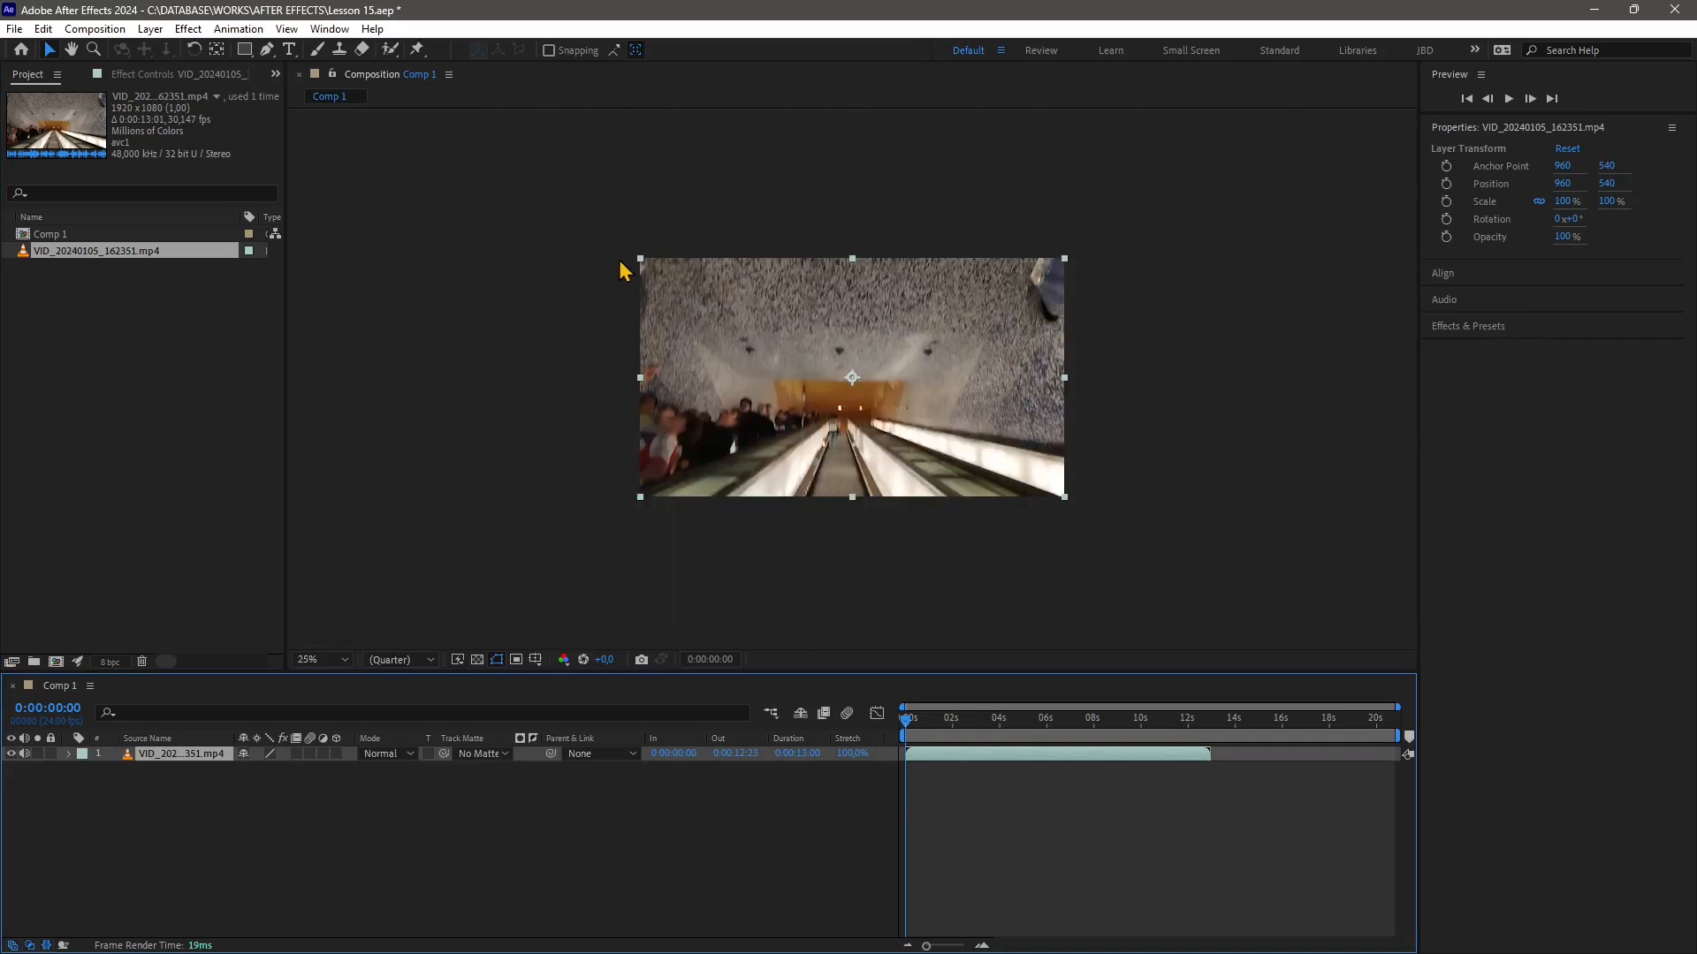
Scale the video layer down to about 16.3% and move it to the upper-left corner, around position 212, 208
drag(640, 259, 822, 408)
key(period)
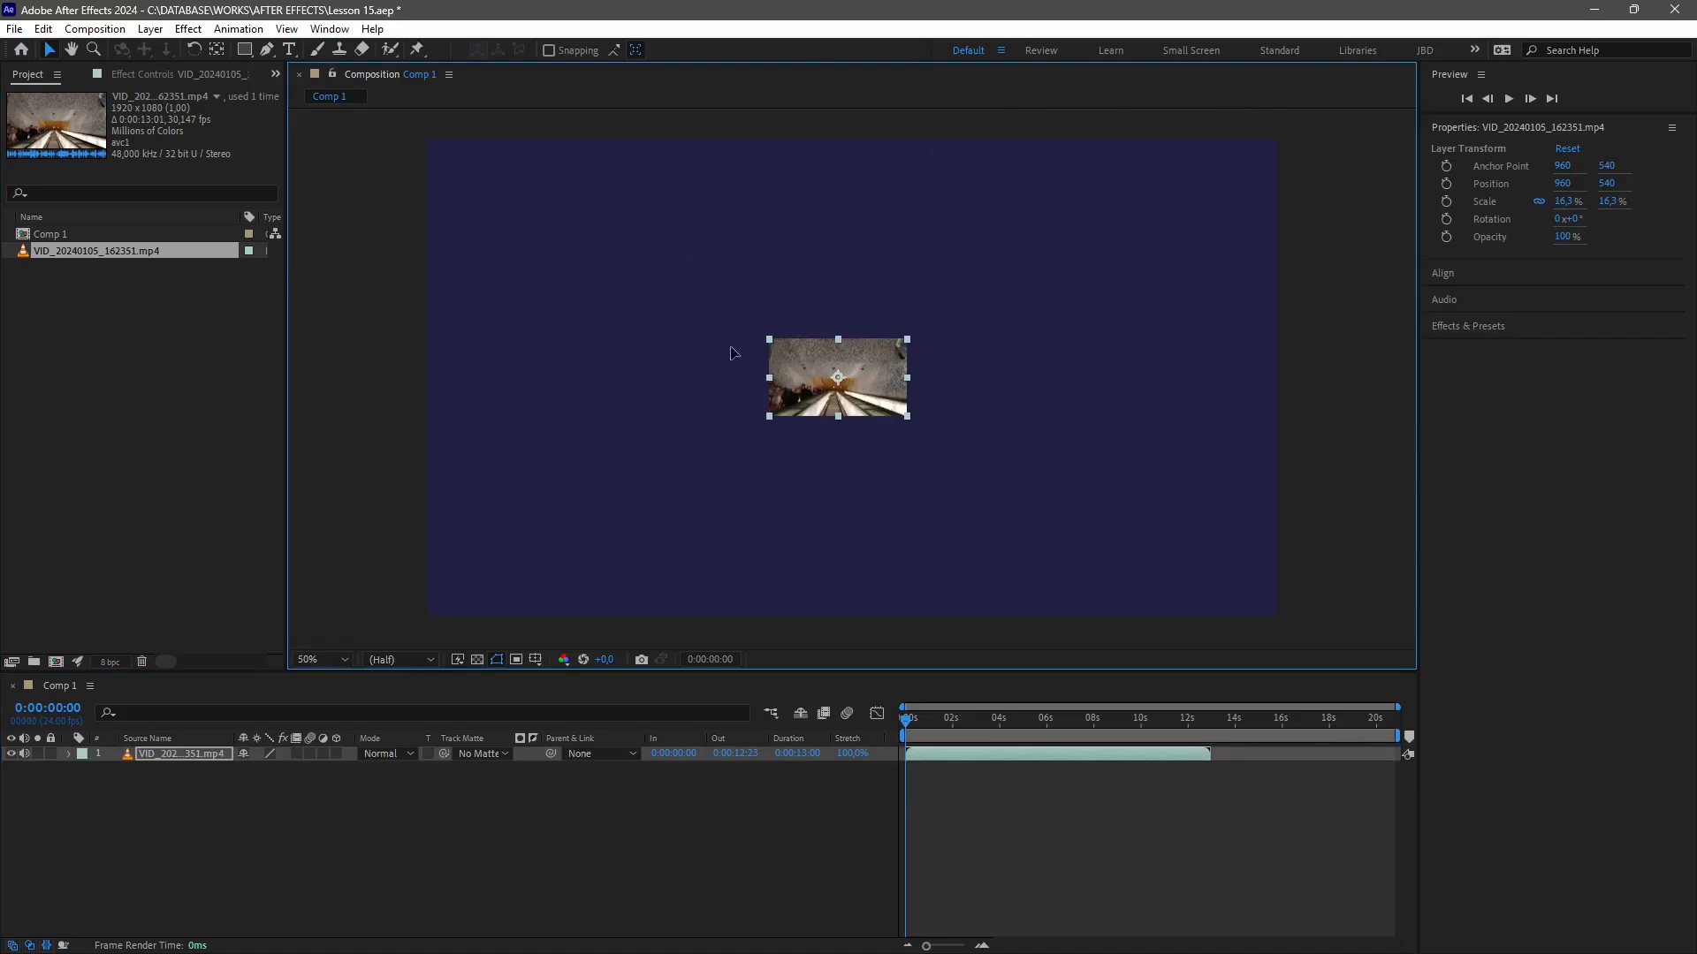
drag(887, 411, 556, 264)
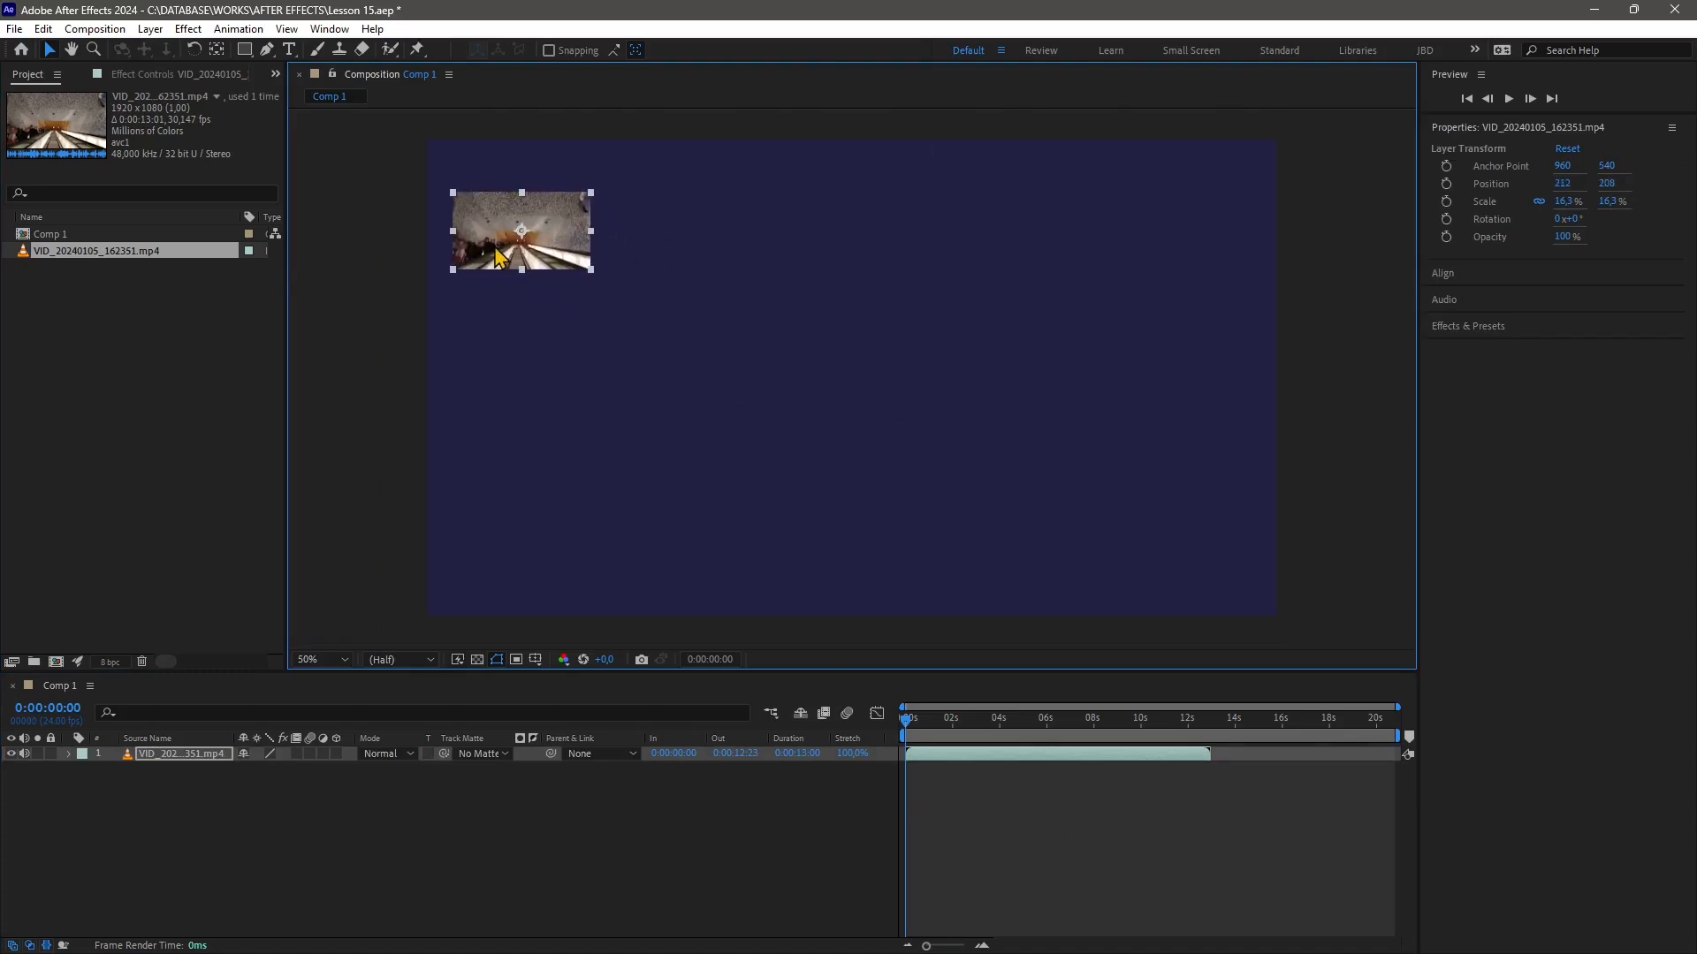
Open the Motion Sketch panel and set the capture speed to 50%
click(330, 29)
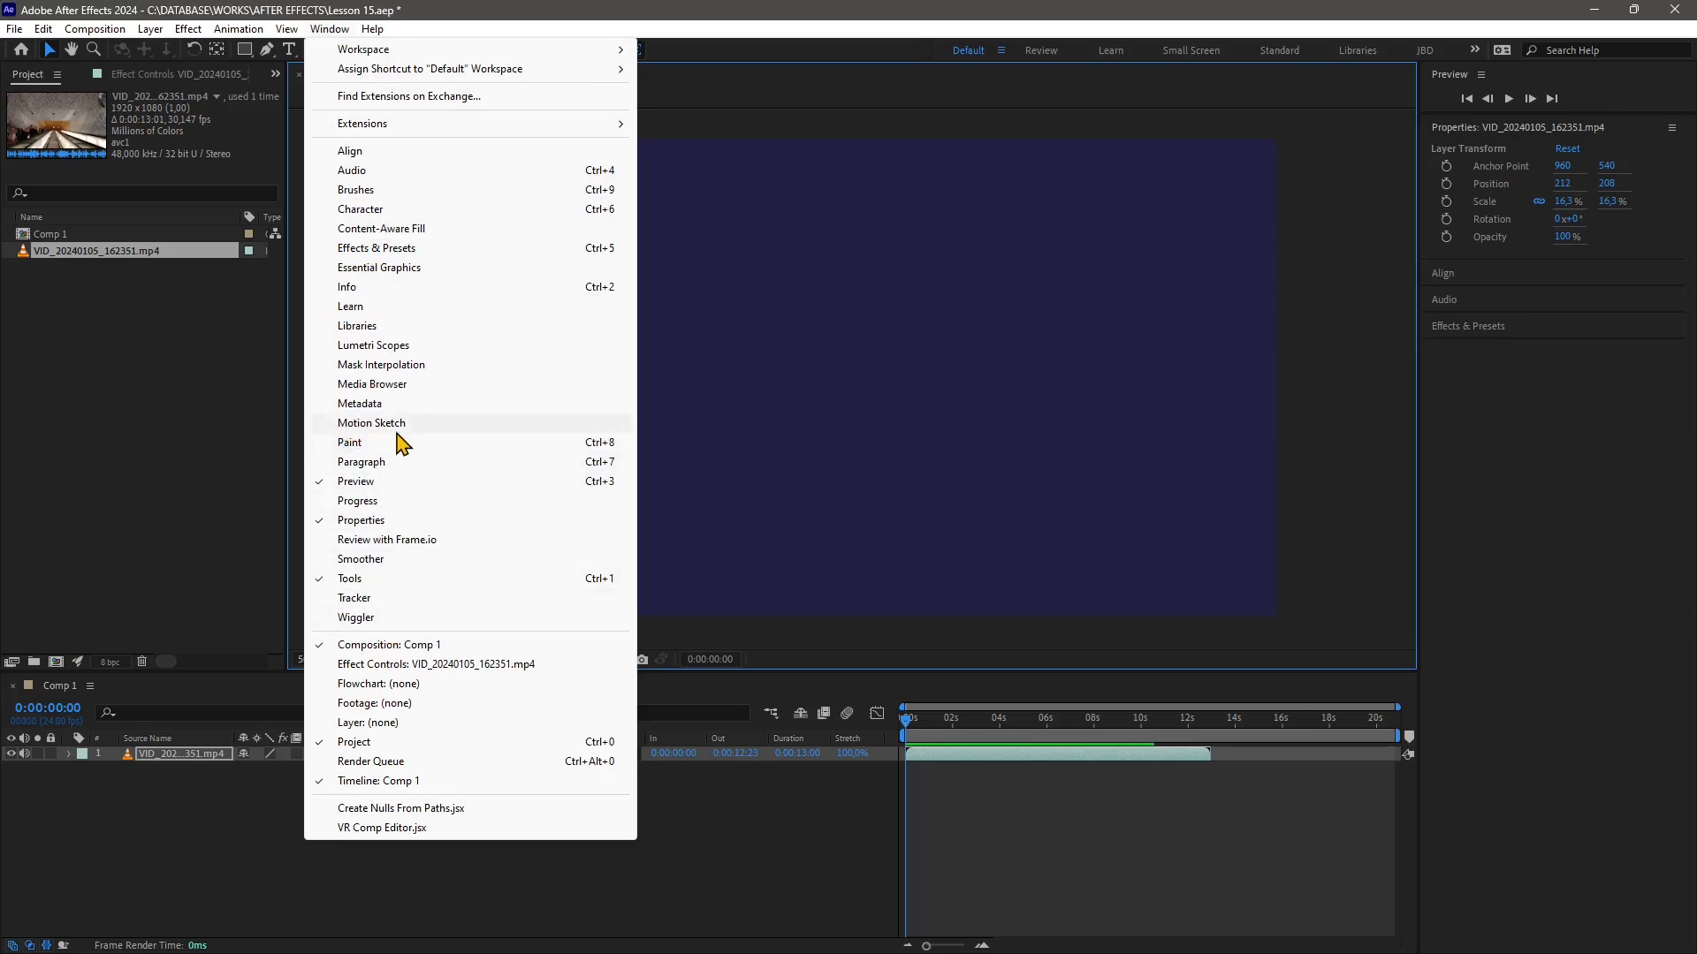
click(397, 430)
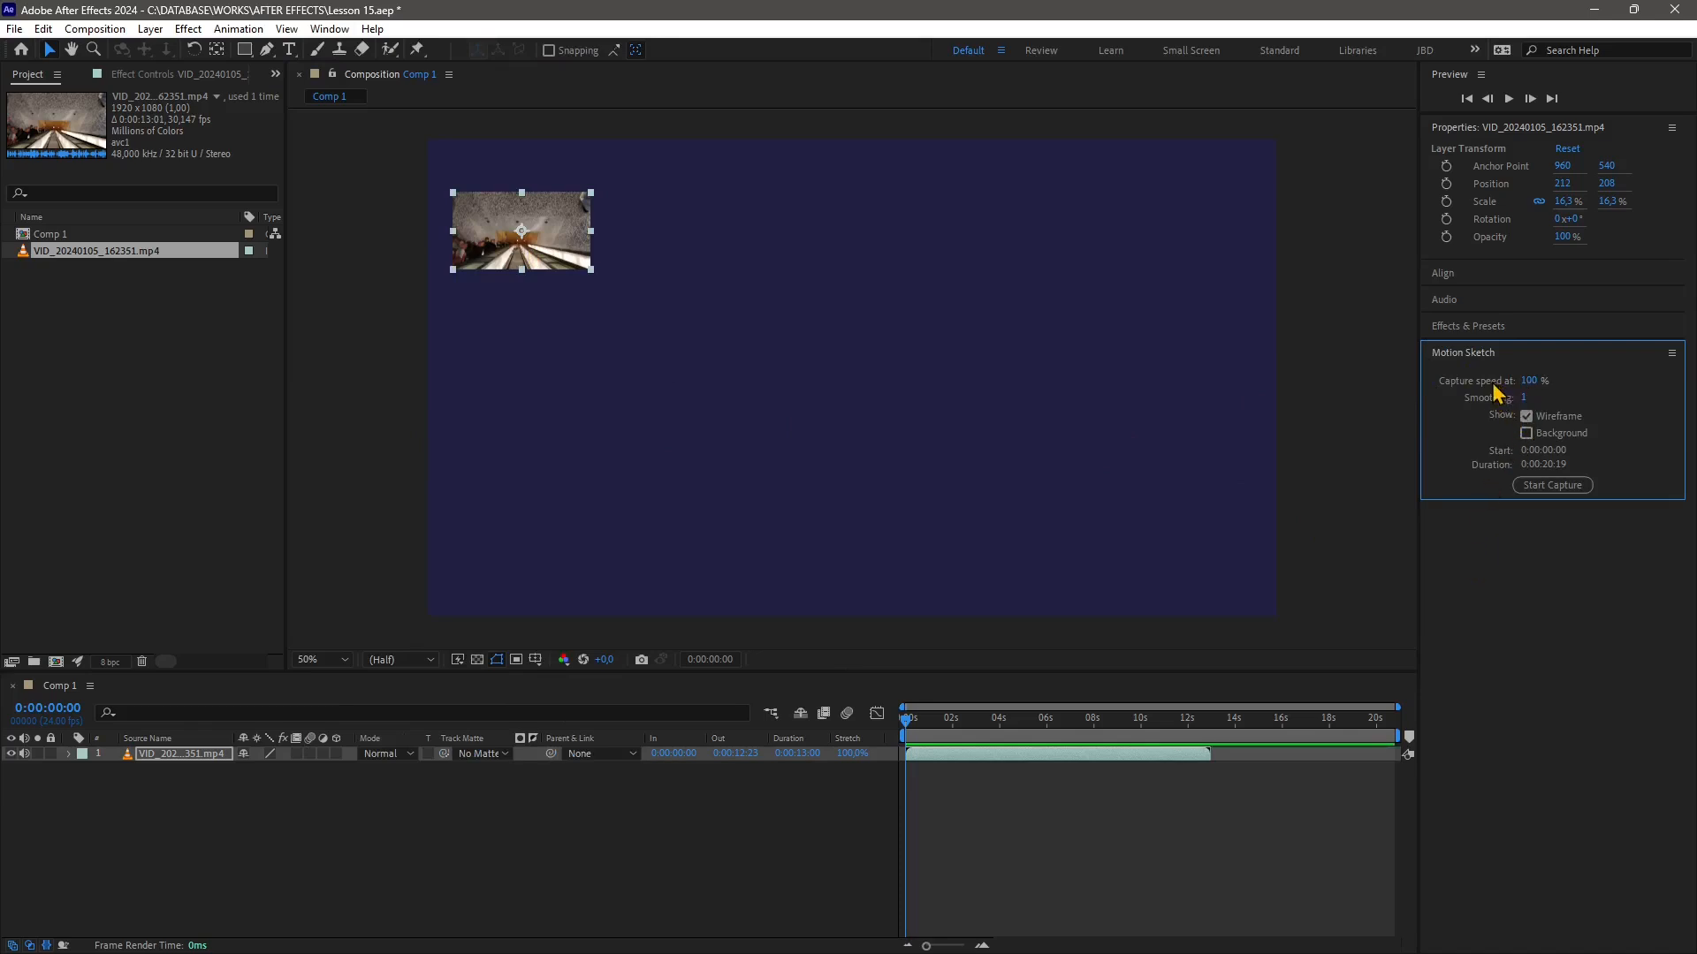
click(1529, 386)
text(50)
key(Return)
Set Motion Sketch smoothing to 1 and capture a winding motion path from the upper-left toward the right side
click(1523, 397)
text(1)
key(Return)
click(1550, 486)
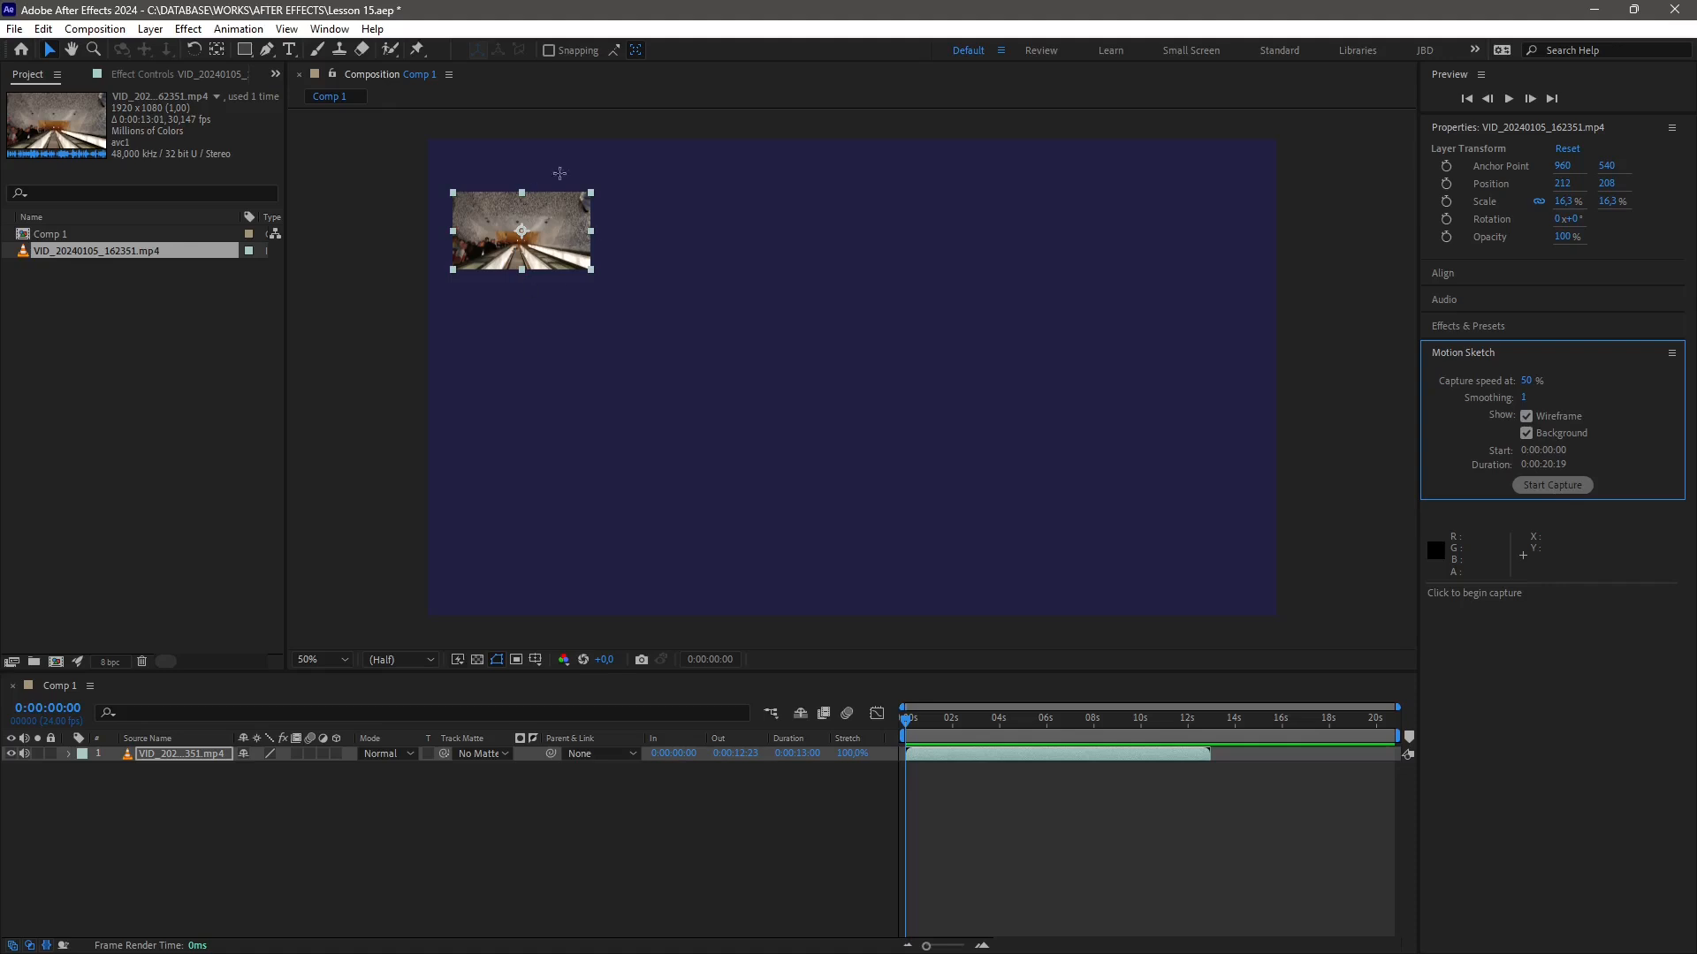
mouse_move(556, 239)
mouse_down()
mouse_move(662, 267)
mouse_move(642, 413)
mouse_move(672, 465)
mouse_move(884, 415)
mouse_move(980, 443)
mouse_move(1059, 437)
mouse_move(1197, 321)
mouse_up()
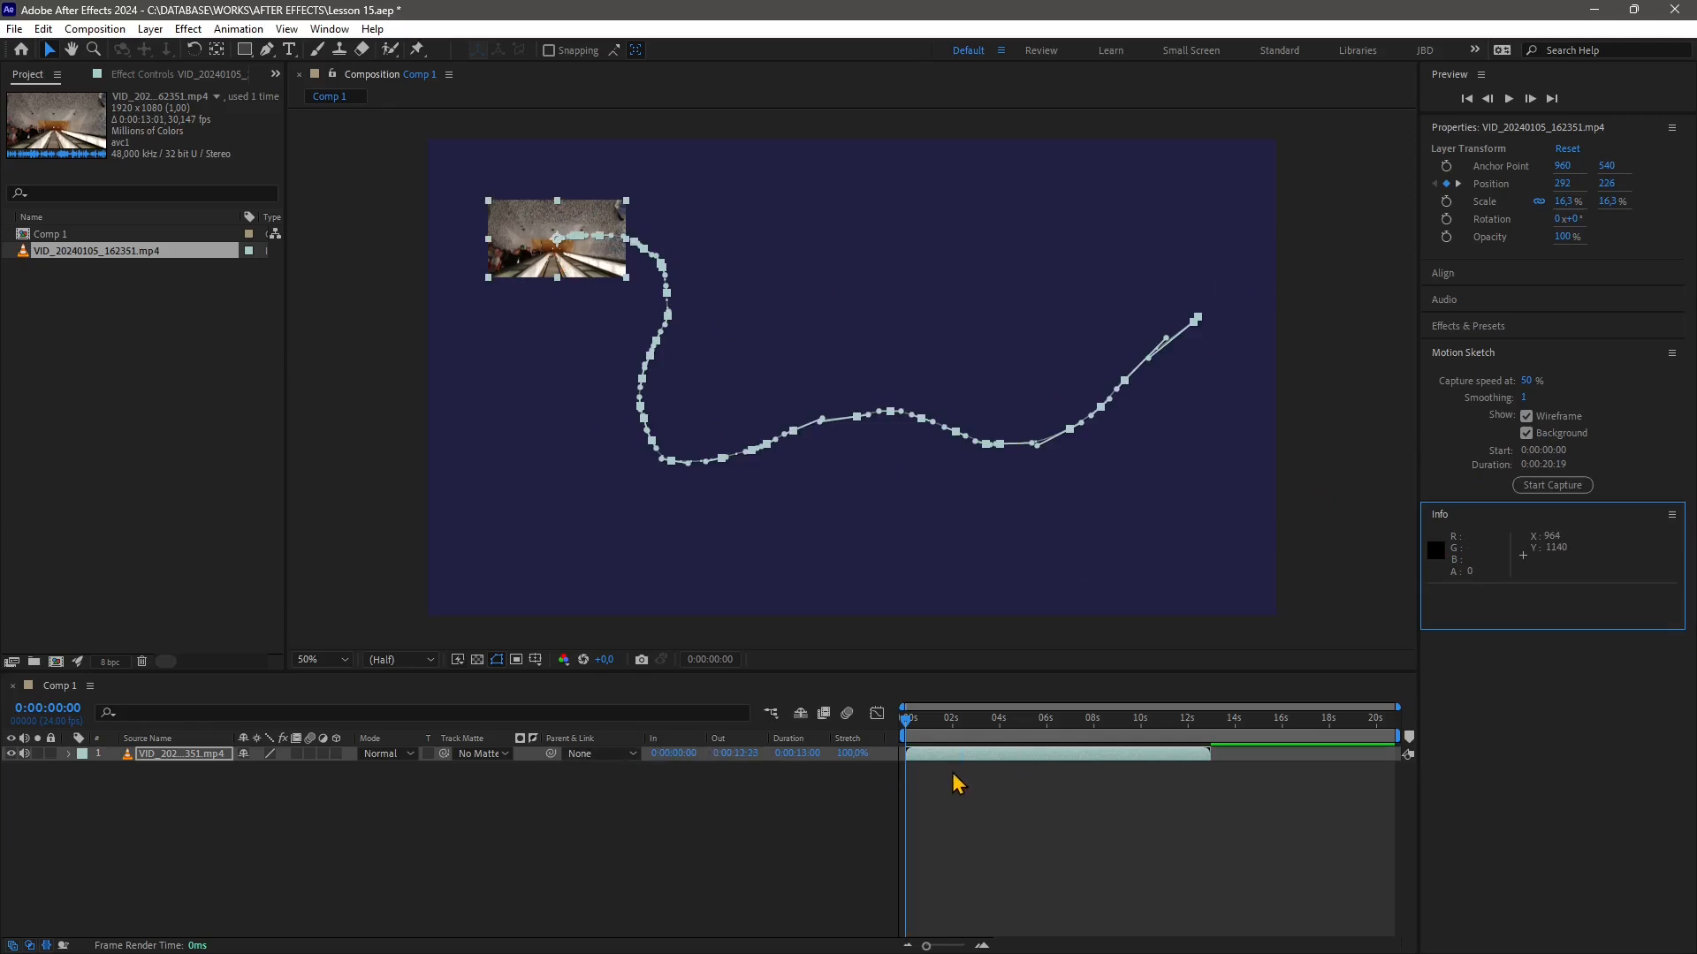
Mute the video layer's audio and preview the sketched motion from the start of the timeline
key(space)
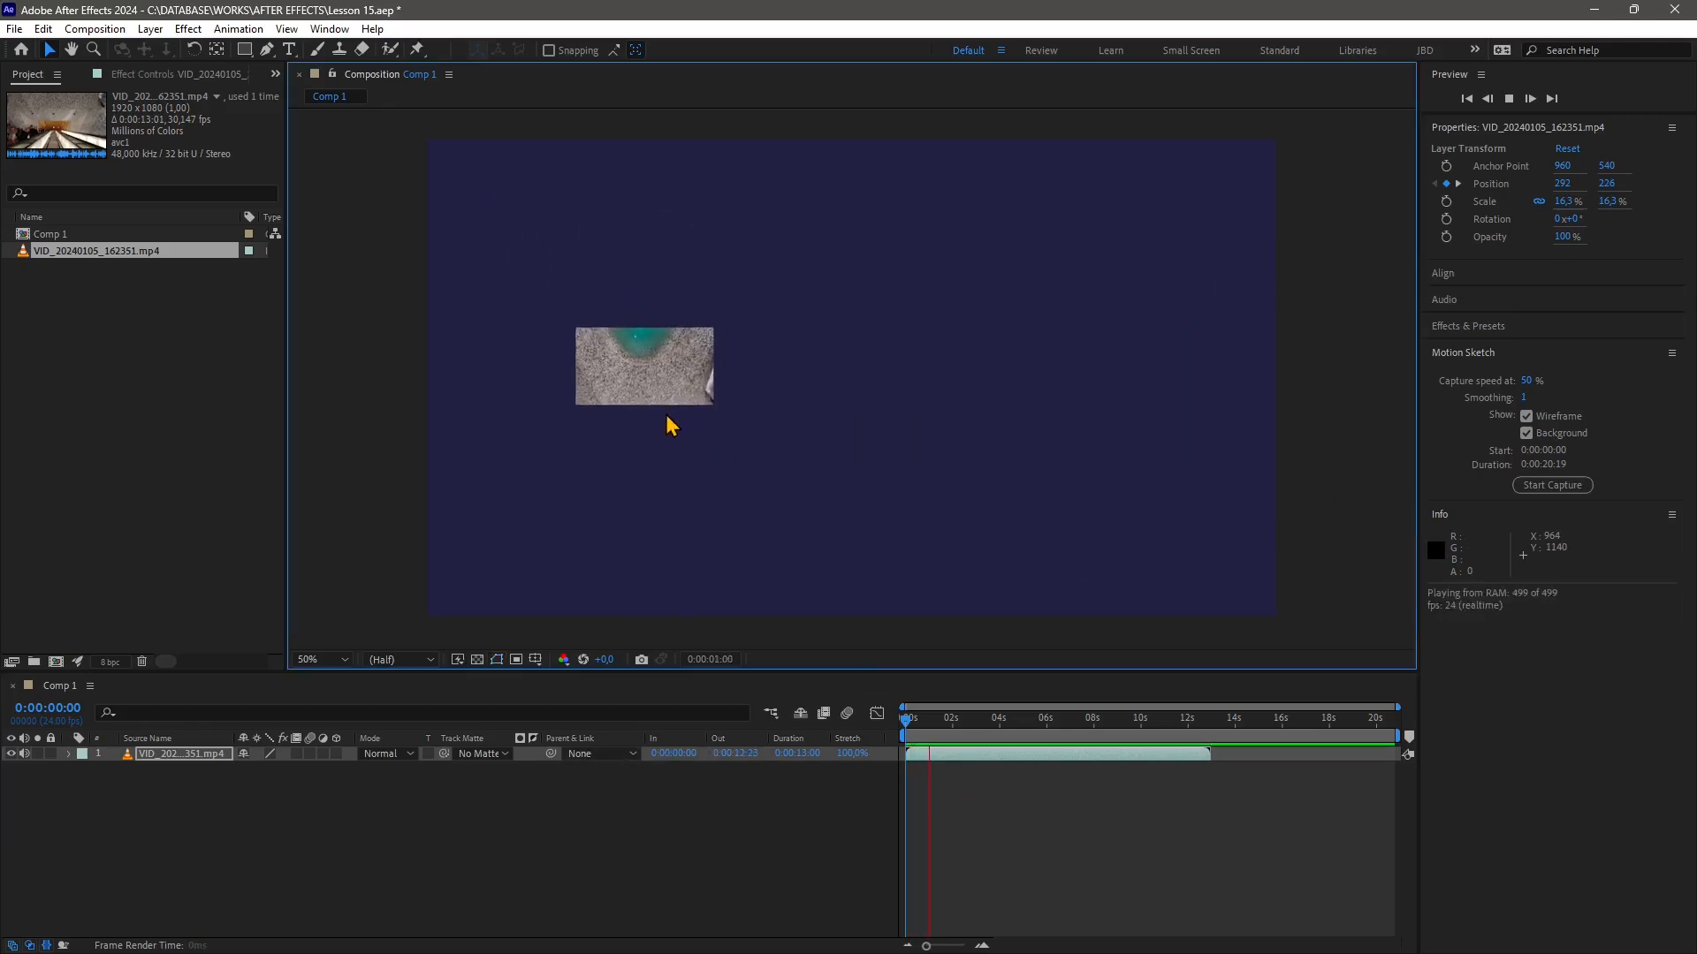
key(space)
click(25, 754)
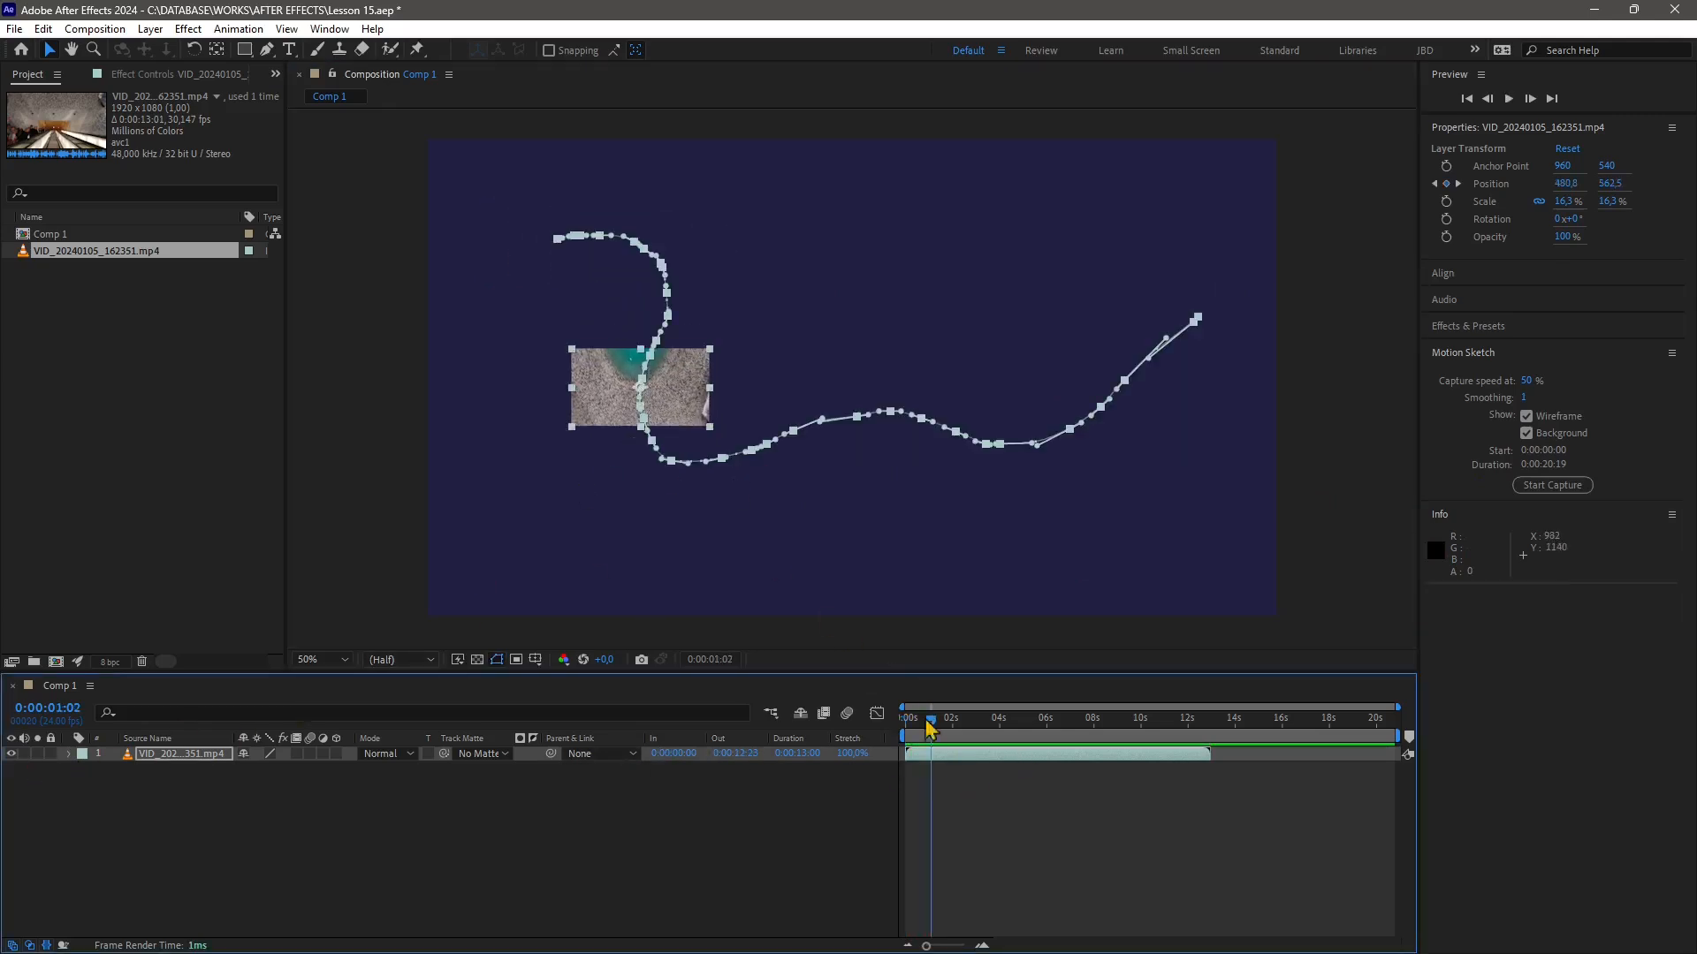
drag(928, 722, 906, 734)
key(space)
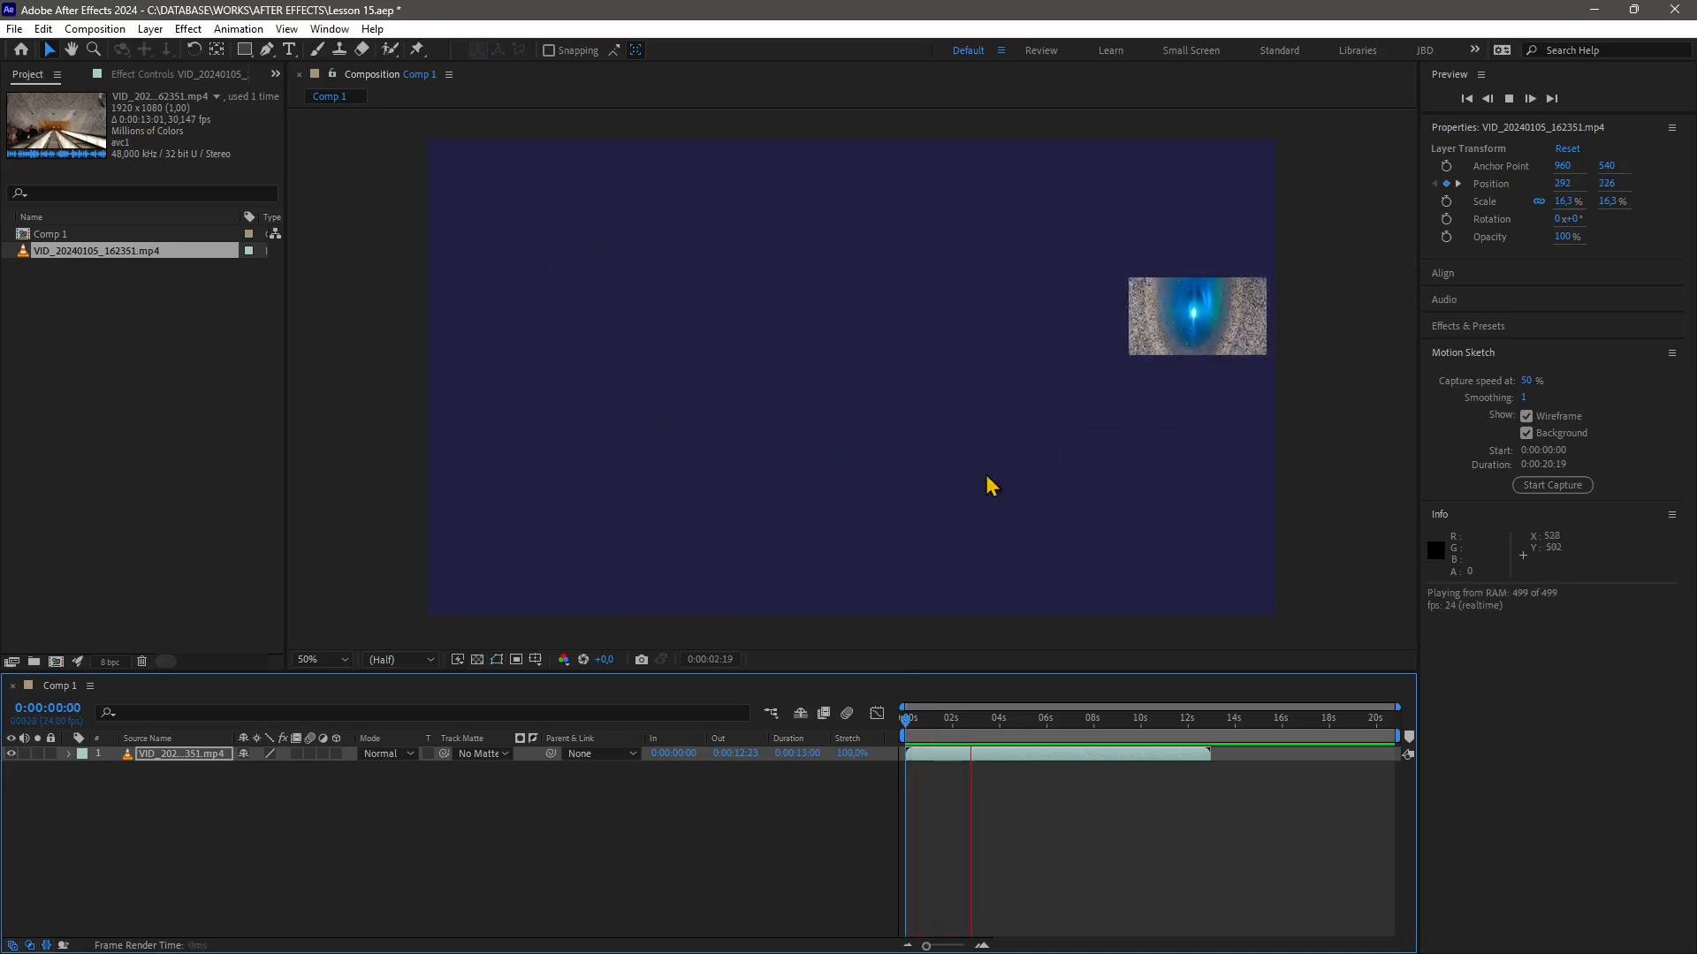
click(996, 722)
drag(995, 722, 871, 742)
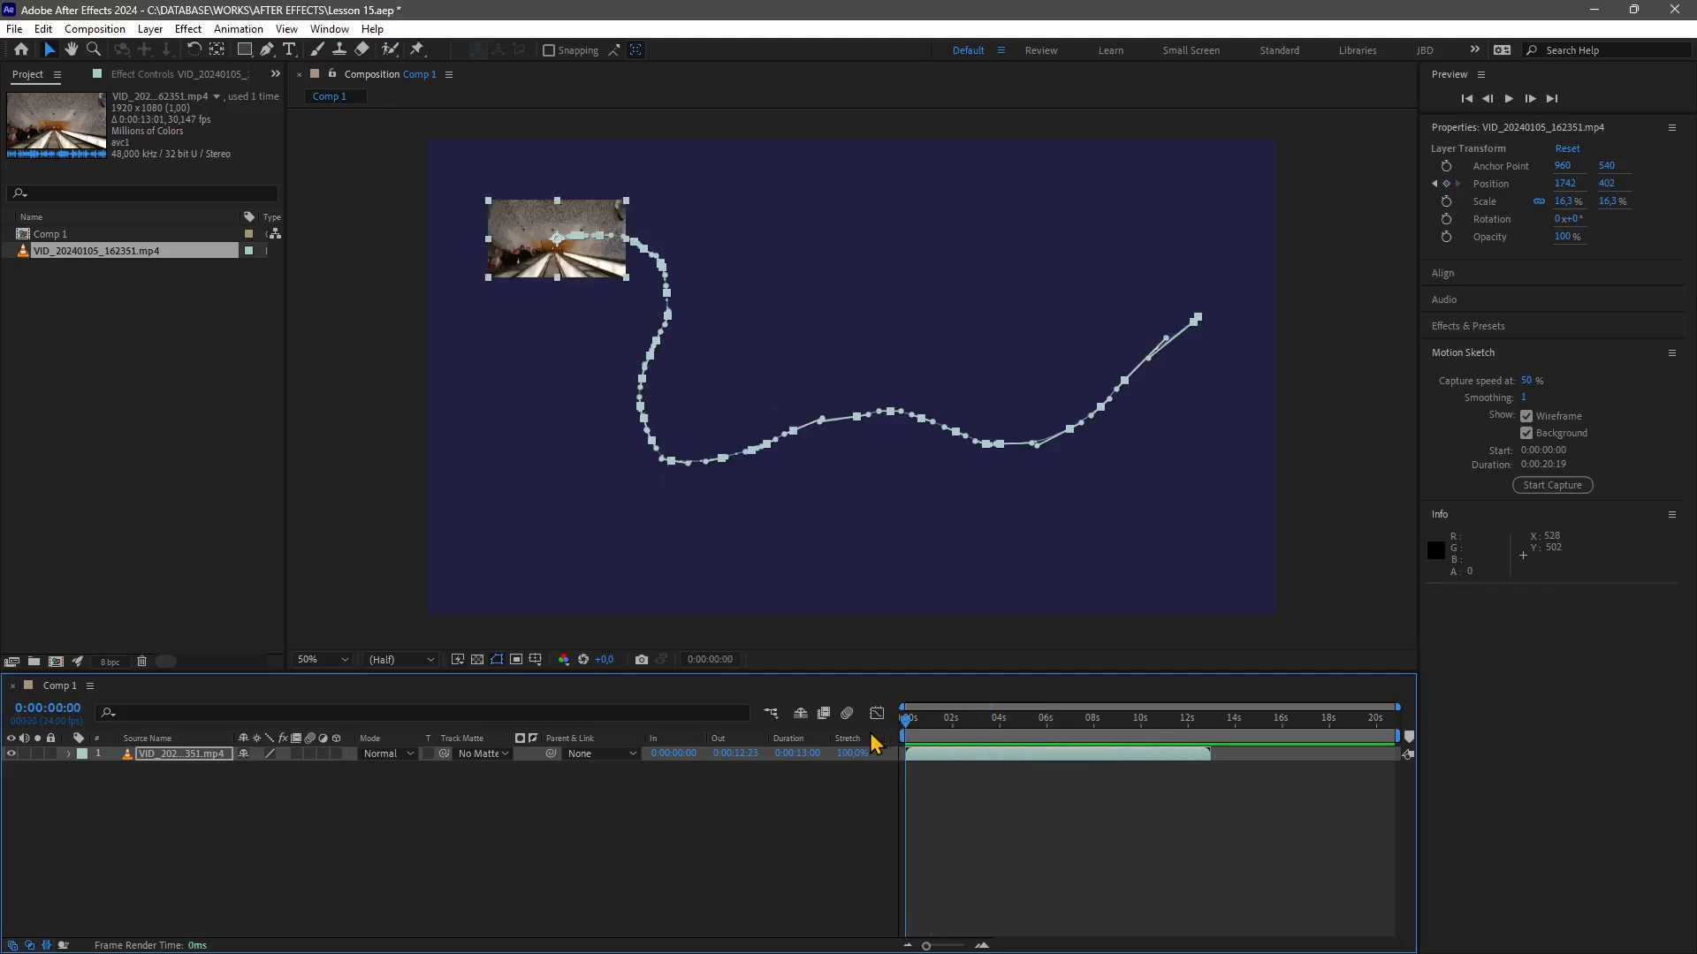
Capture a new motion sketch with capture speed 4% and smoothing 9
click(1525, 415)
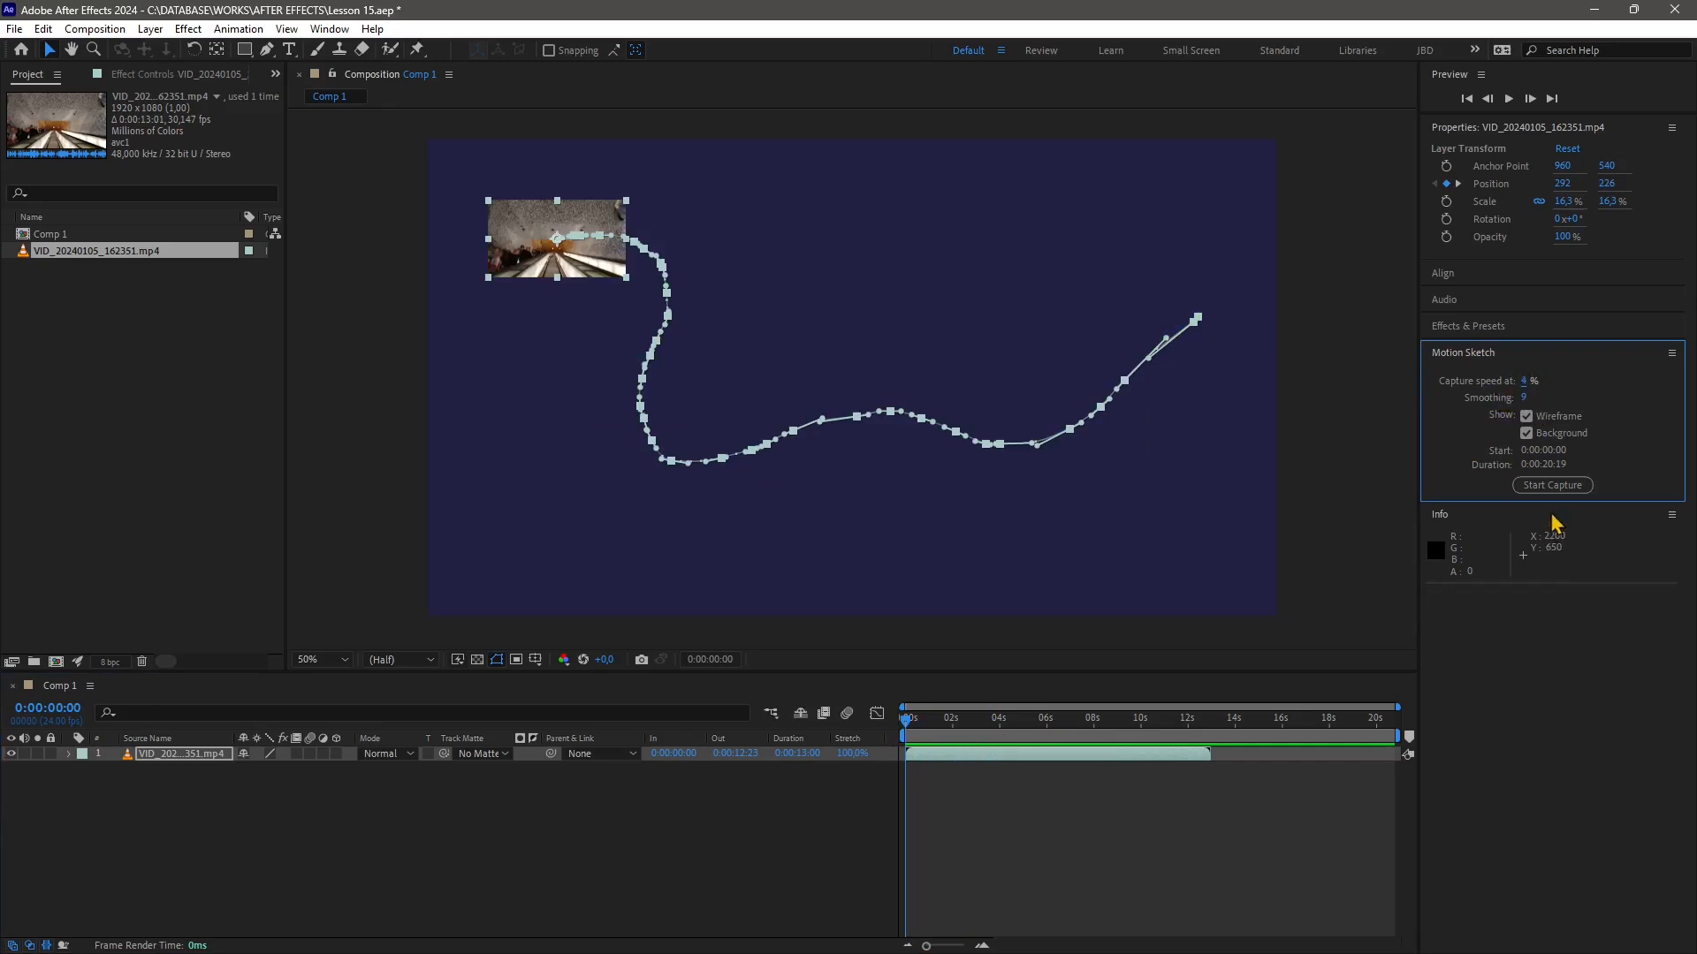
click(1561, 487)
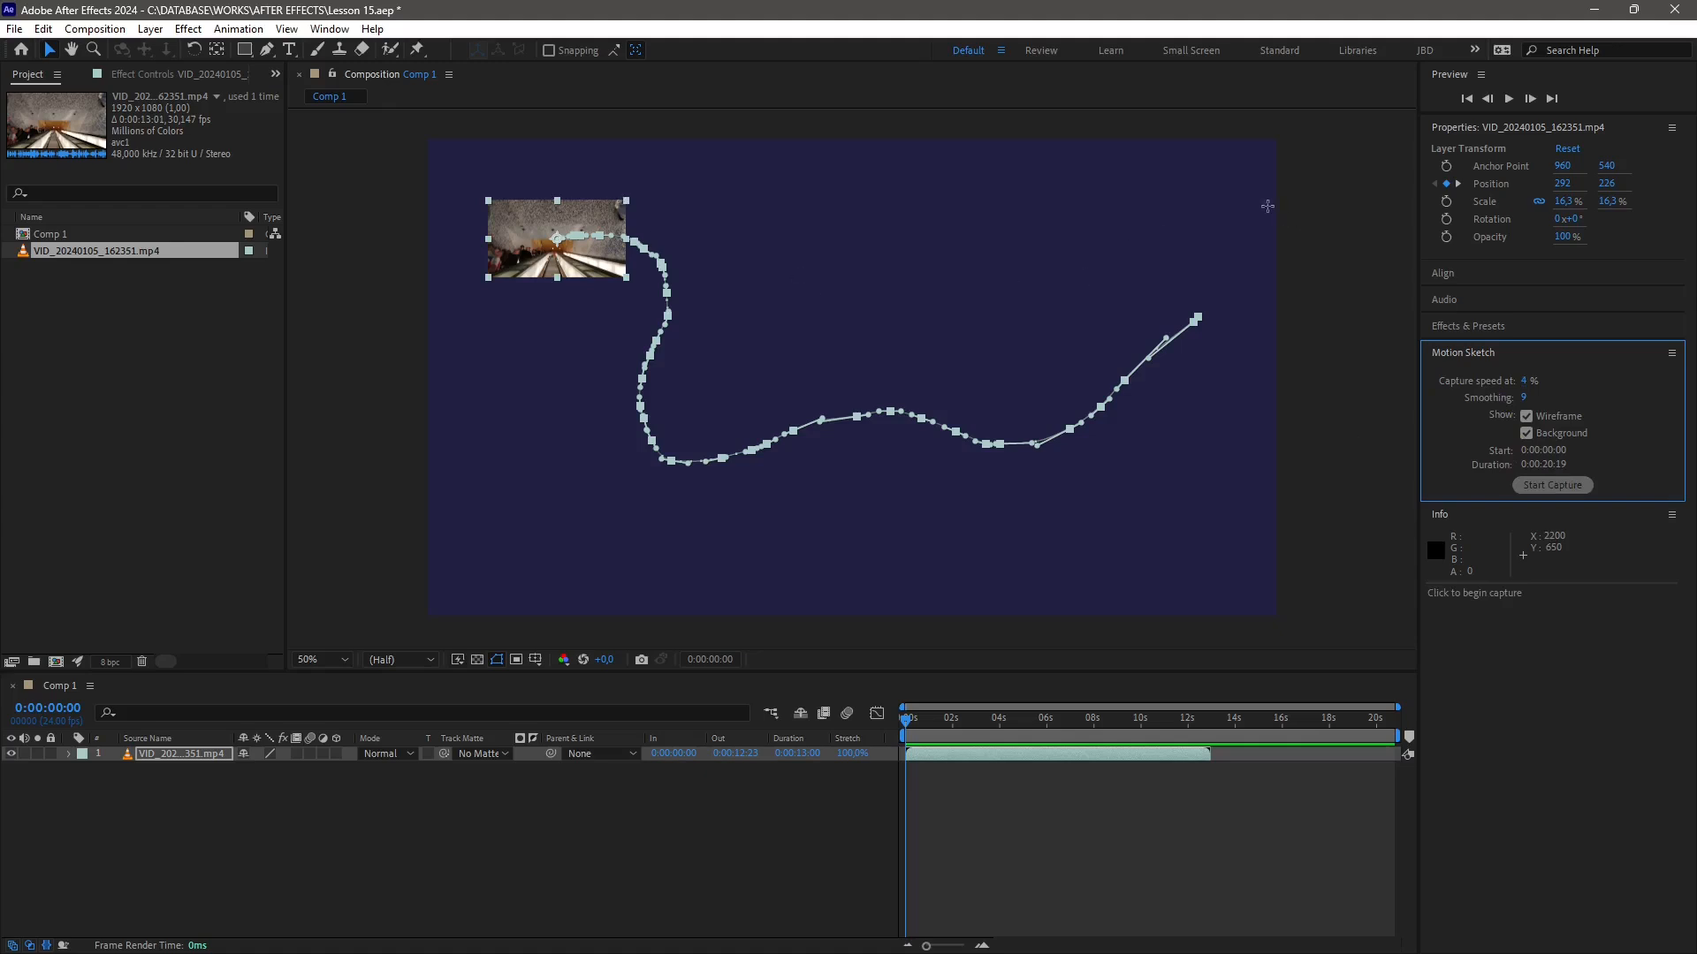
drag(1216, 198, 1216, 198)
mouse_move(1112, 340)
mouse_down()
mouse_move(998, 490)
mouse_move(947, 504)
mouse_move(899, 495)
mouse_move(821, 317)
mouse_up()
mouse_move(731, 215)
mouse_down()
mouse_move(636, 182)
mouse_move(547, 244)
mouse_move(529, 338)
mouse_move(550, 431)
mouse_up()
drag(613, 490, 705, 524)
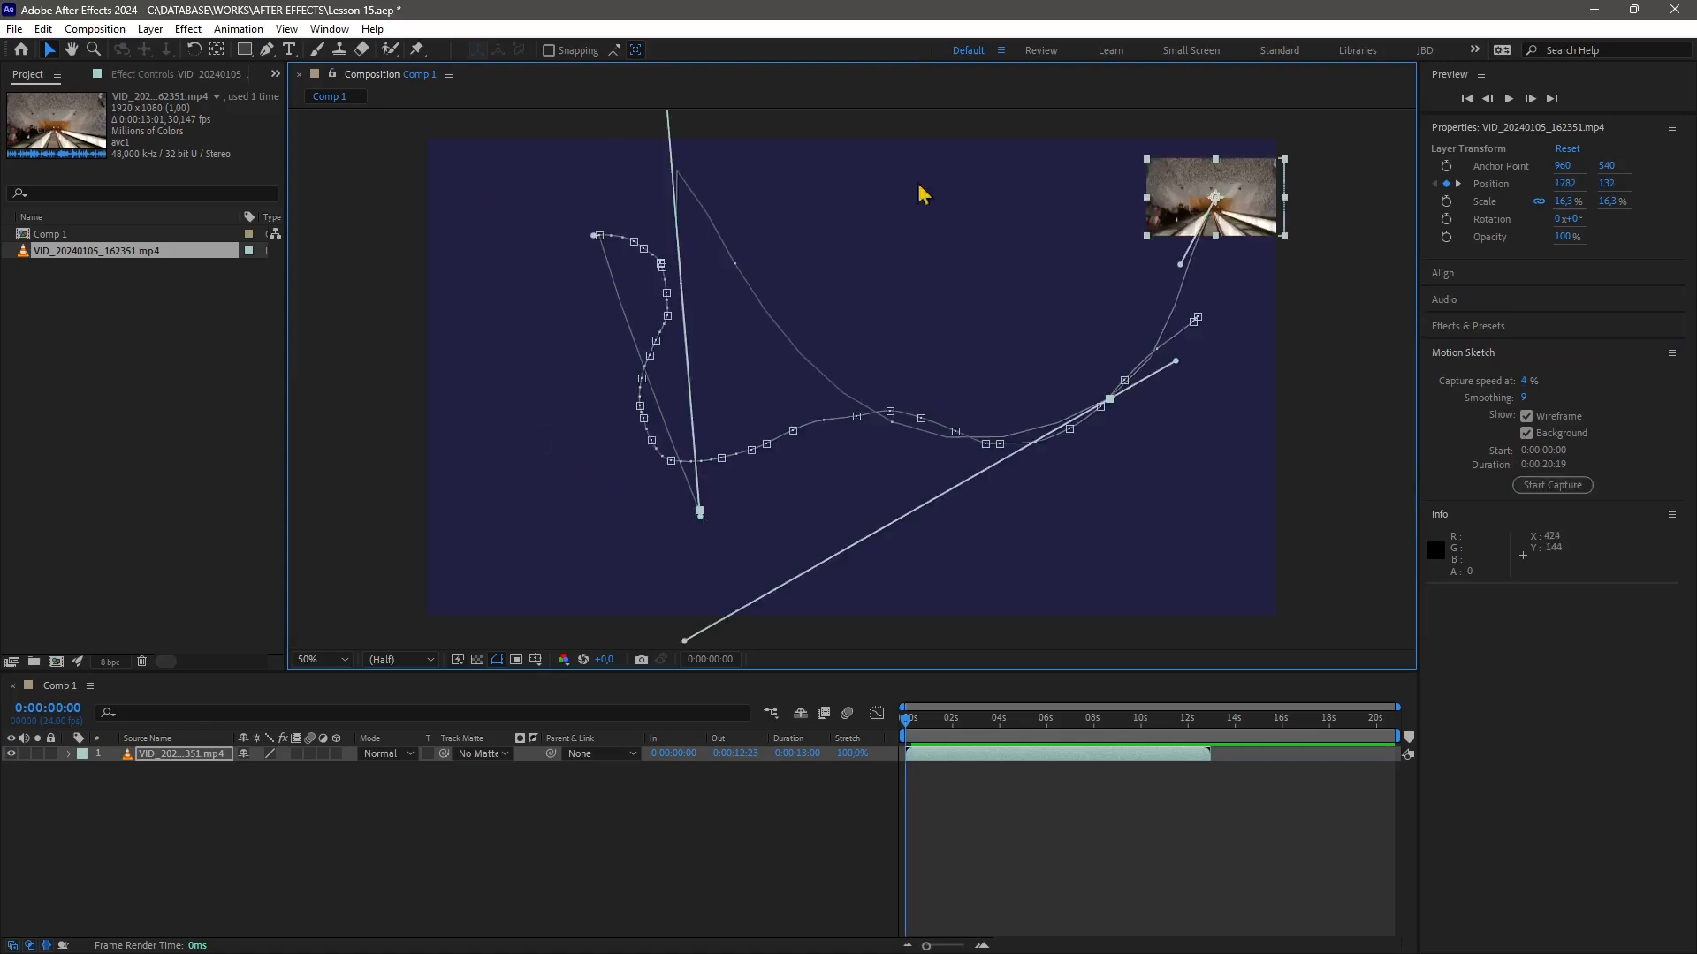
Preview the new sketch from the start, then undo that Motion Sketch
key(space)
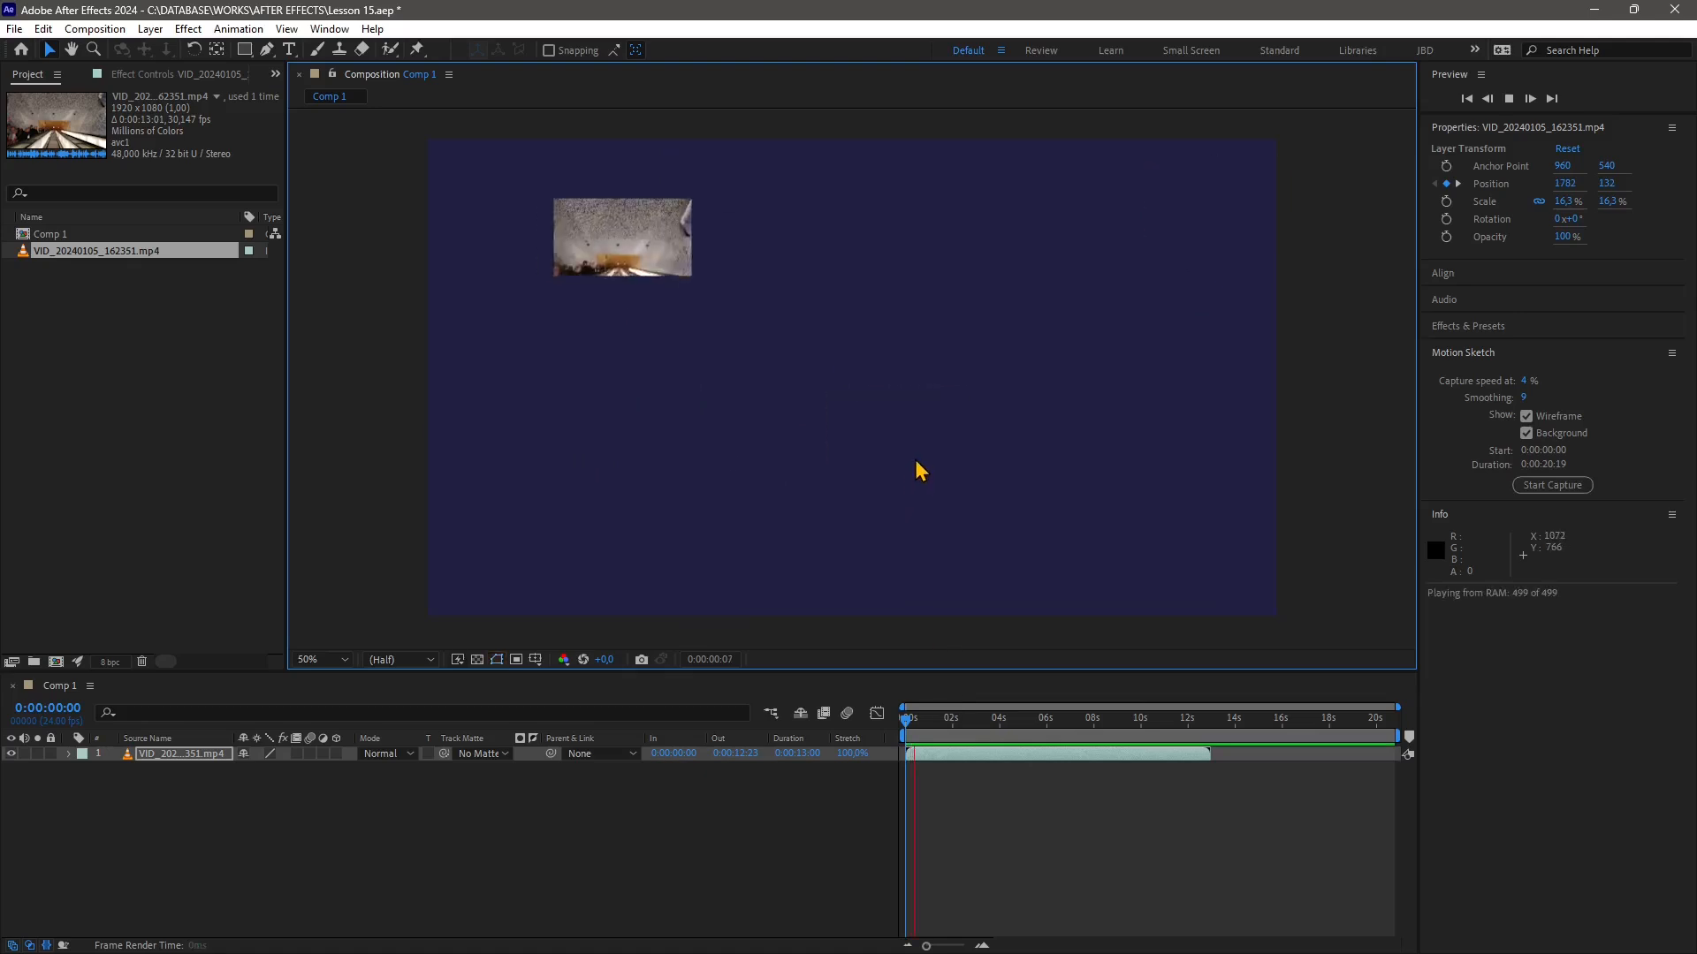
key(space)
mouse_move(926, 722)
mouse_down()
mouse_move(1116, 737)
mouse_move(906, 739)
mouse_up()
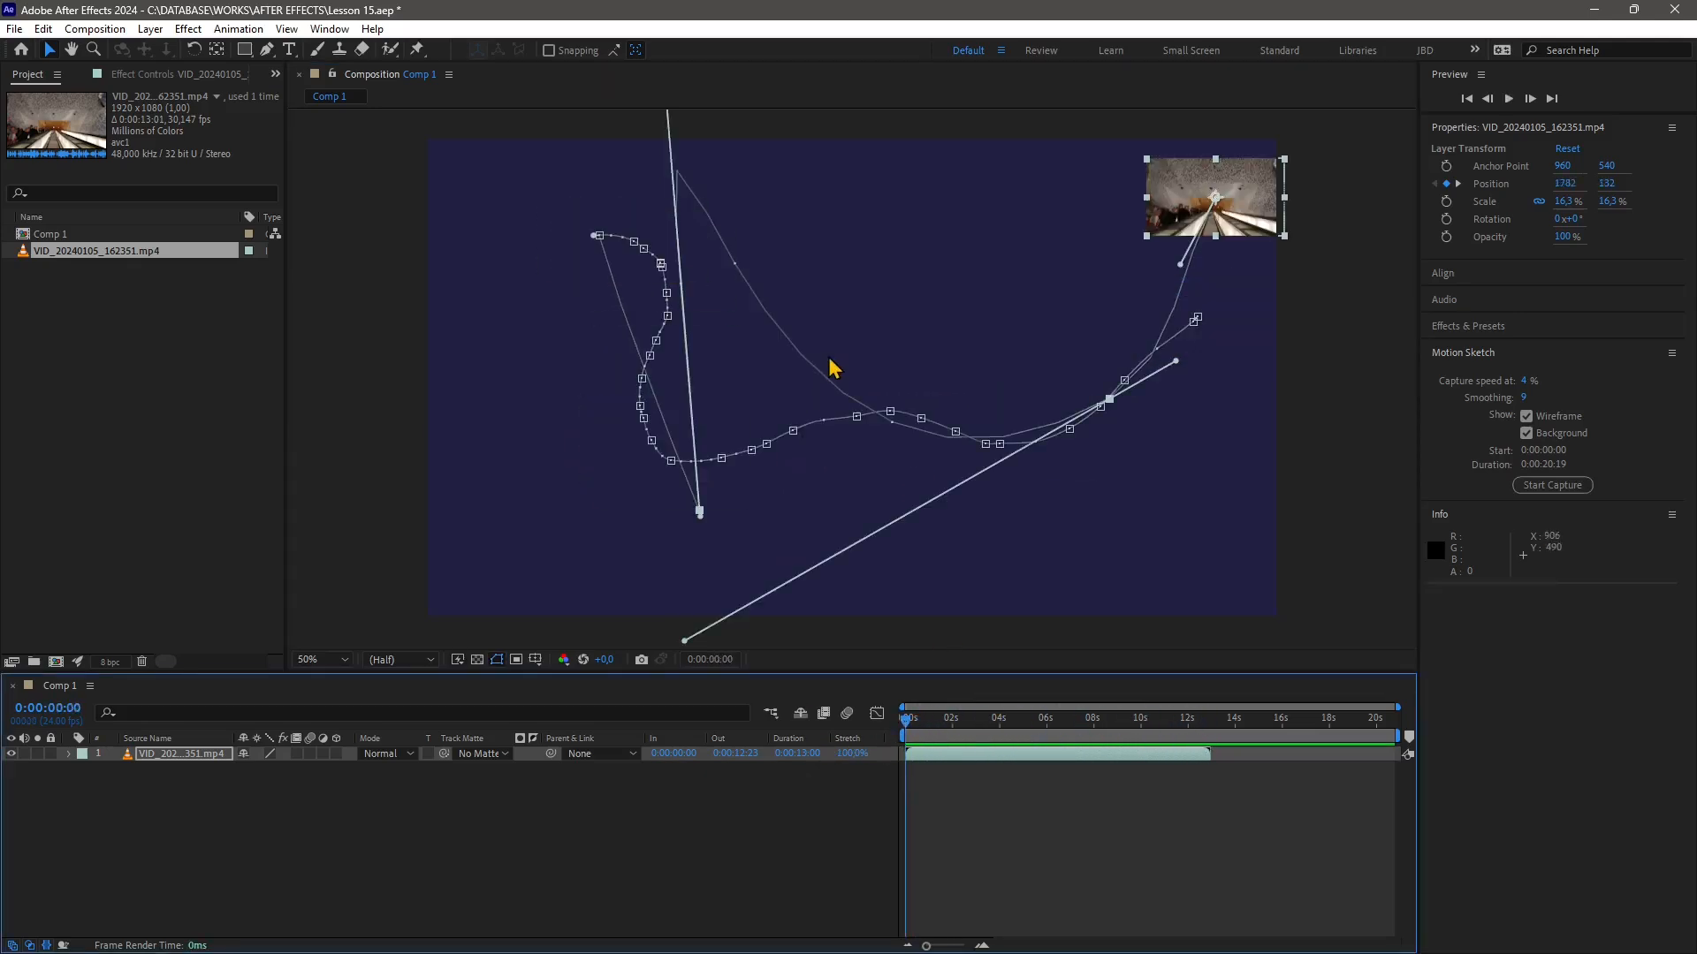
key(ctrl+z)
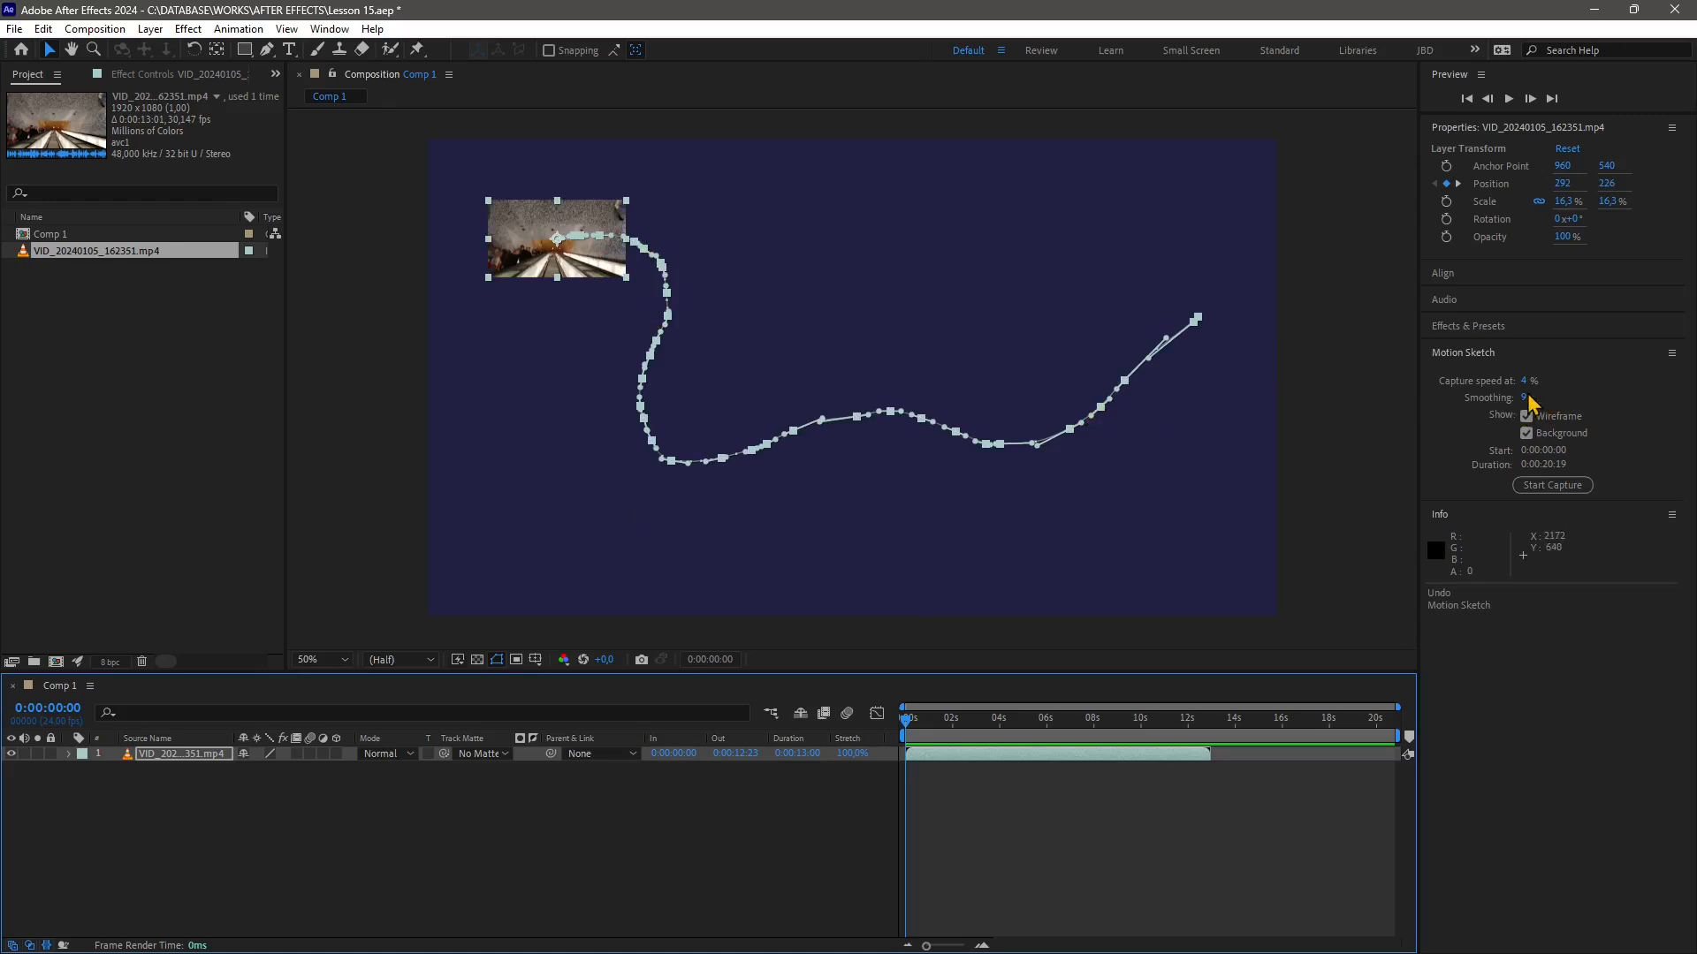
Capture a new motion sketch with capture speed 358% and smoothing 20, then preview it
drag(1525, 381, 1683, 373)
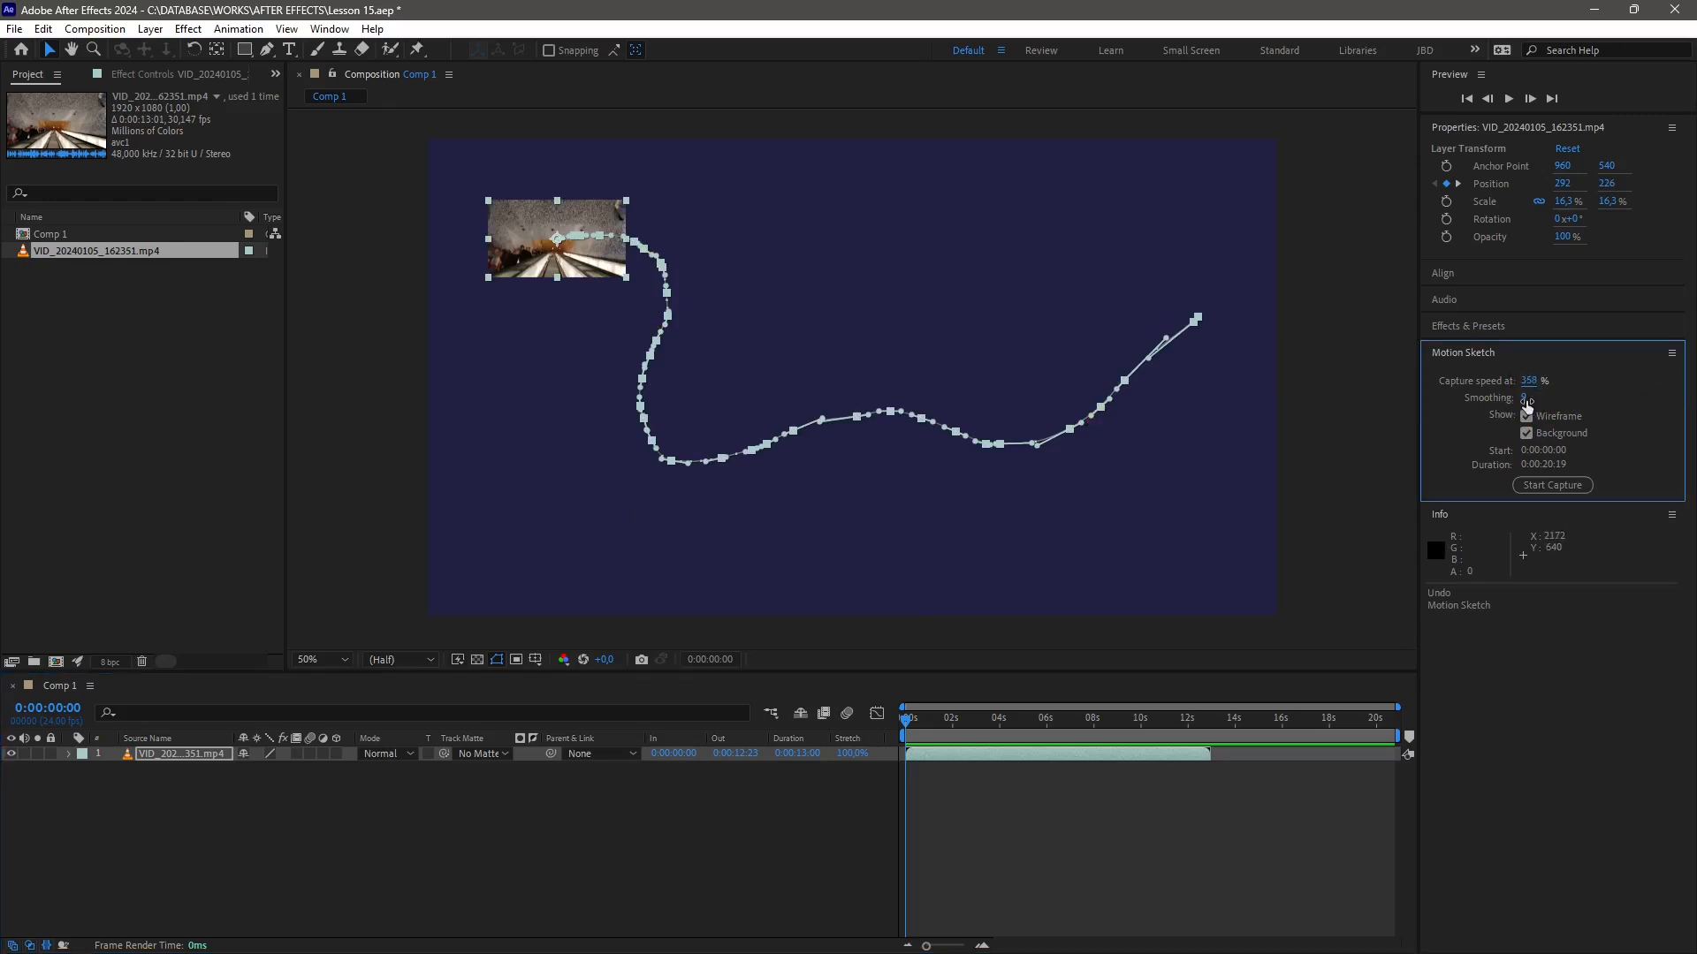
drag(1526, 403, 1534, 402)
click(1551, 485)
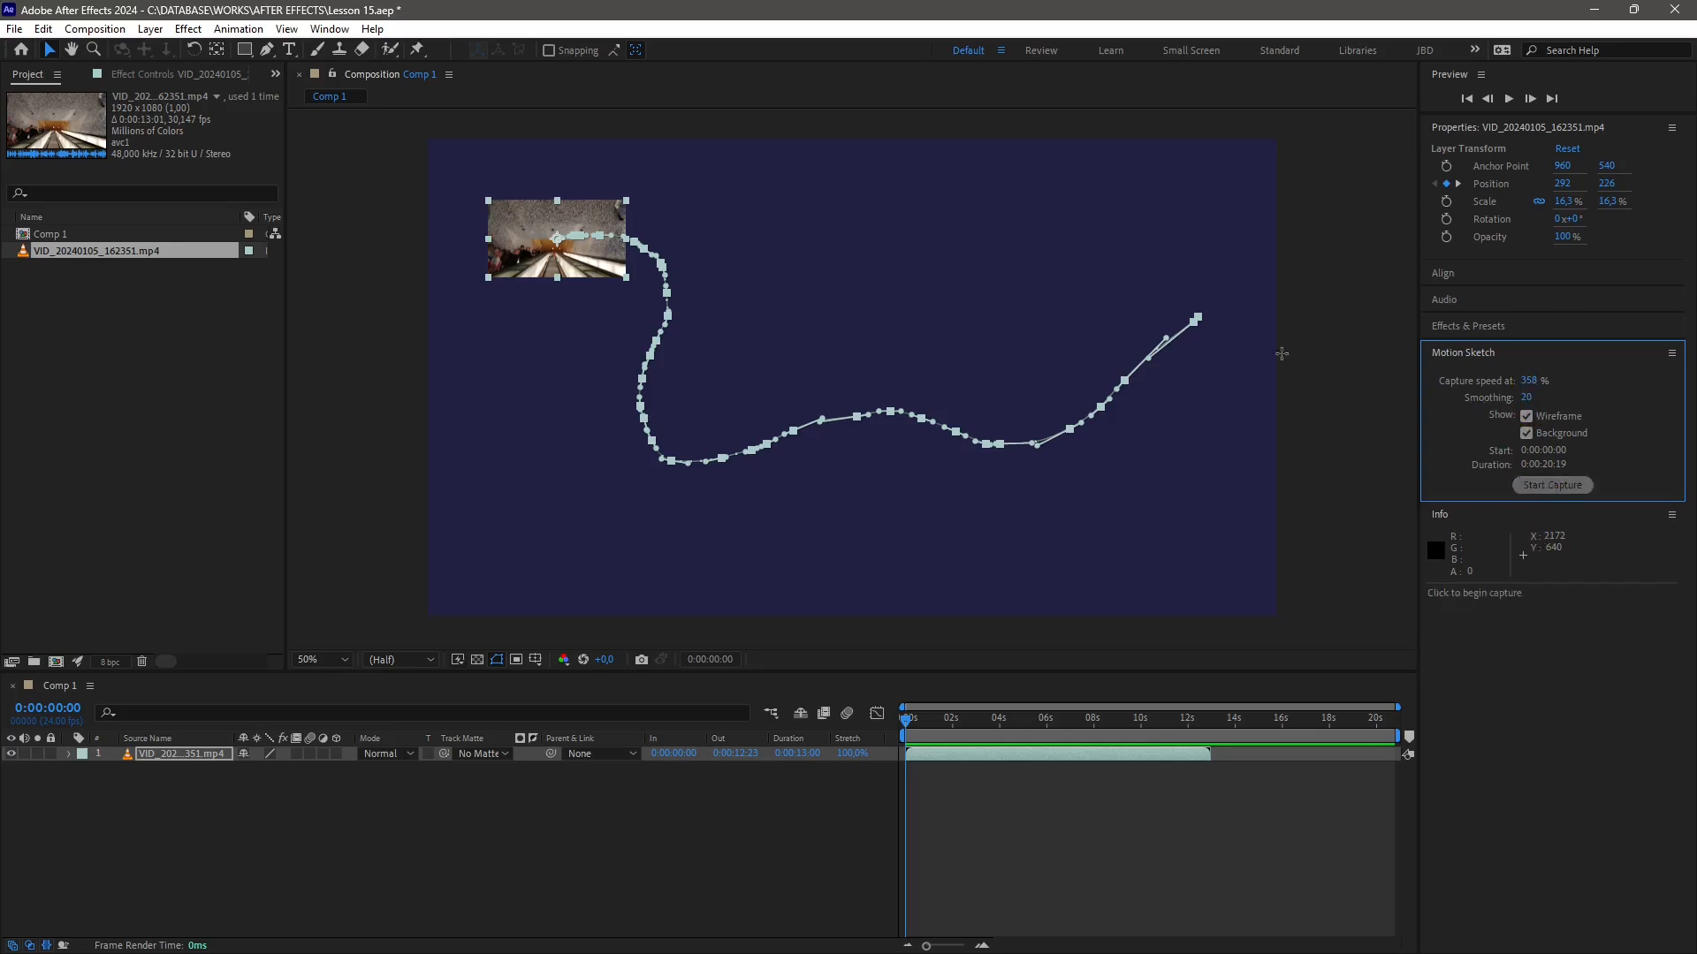
mouse_move(1219, 196)
mouse_down()
mouse_move(1078, 270)
mouse_move(1013, 421)
mouse_move(918, 456)
mouse_move(854, 430)
mouse_move(862, 278)
mouse_move(771, 226)
mouse_move(628, 224)
mouse_move(573, 338)
mouse_move(575, 419)
mouse_move(654, 528)
mouse_up()
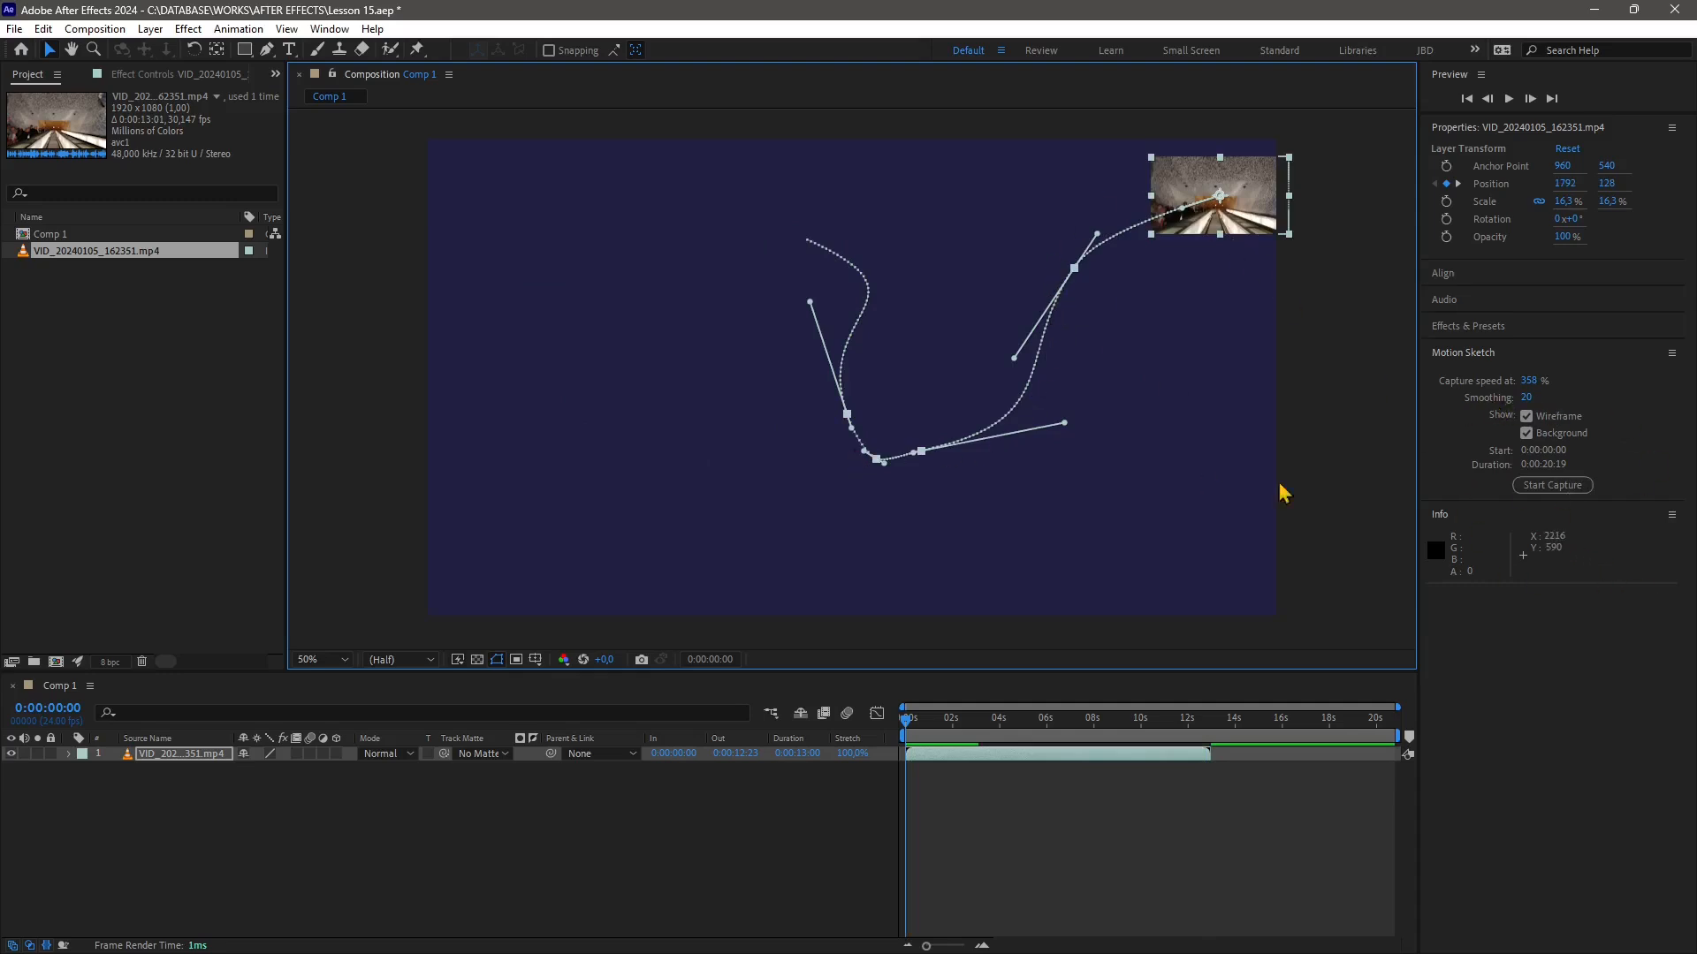
key(space)
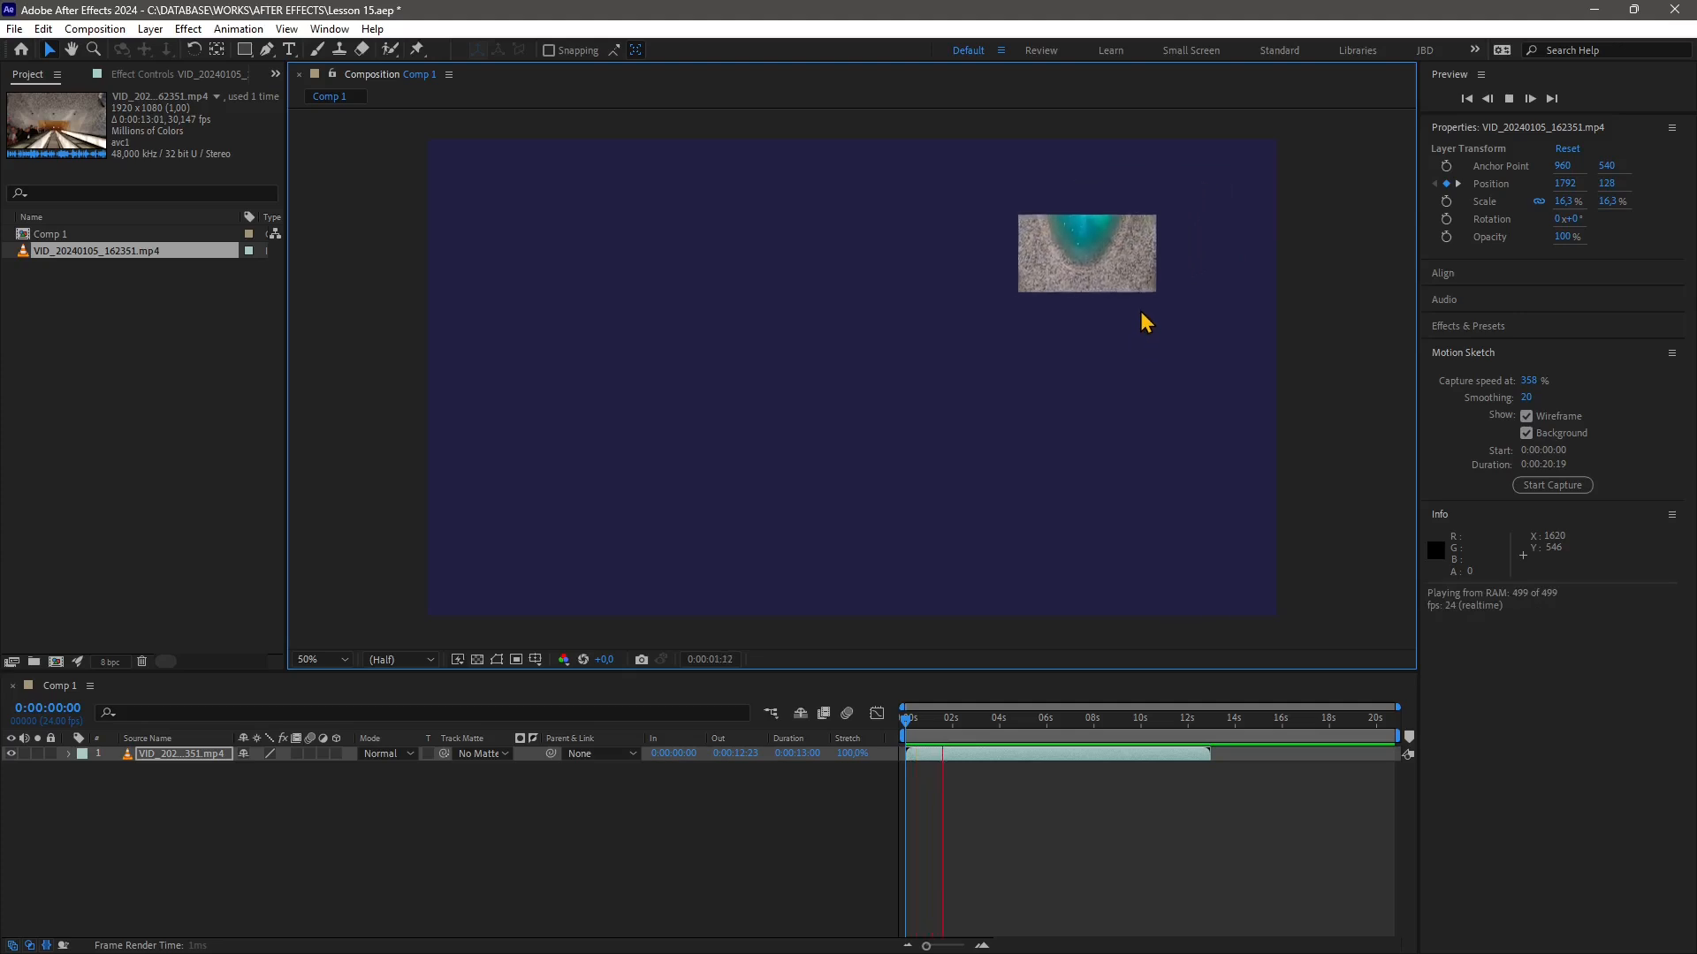